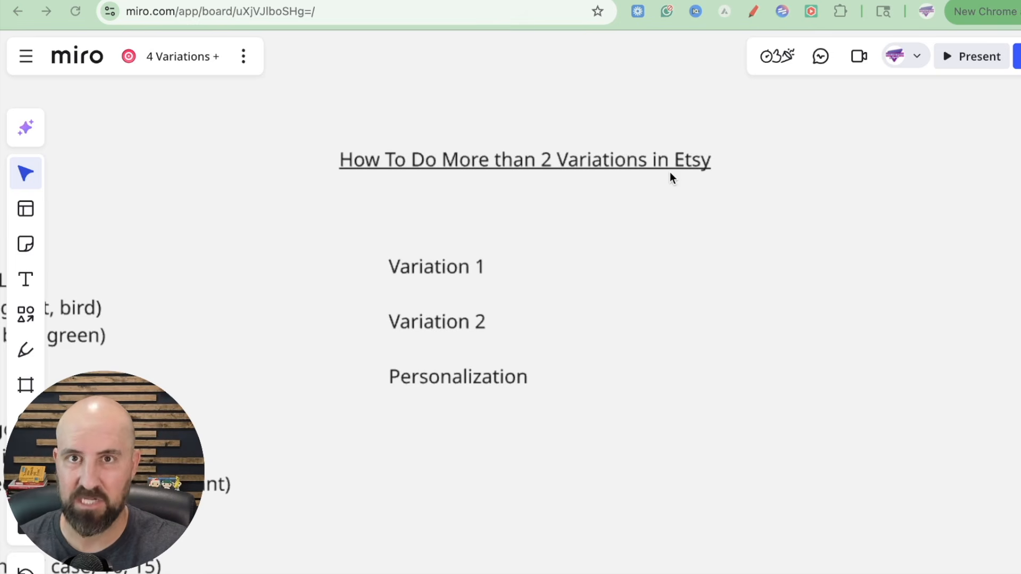
Step: View the Etsy Games VIP community page on Skool and return to the Miro board
{"action": "left_click", "coordinate": [715, 2]}
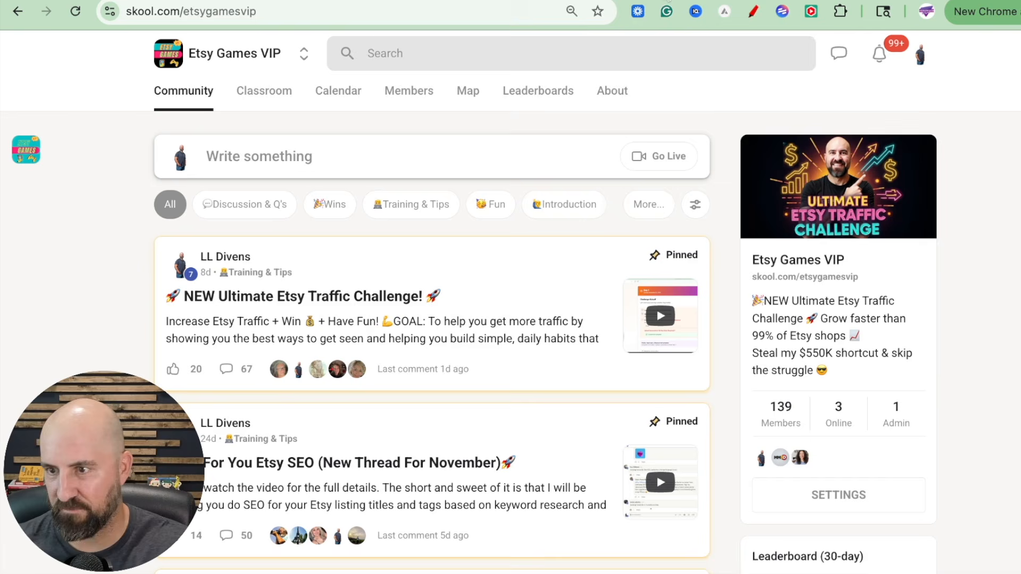
{"action": "key", "text": "ctrl+Tab"}
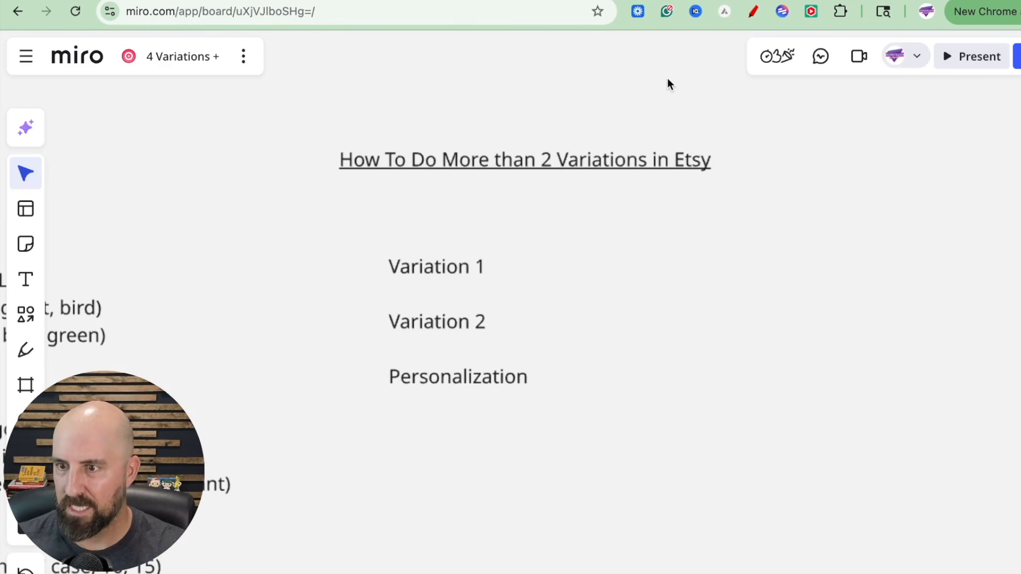
Step: Circle the Variation 1, Variation 2 and Personalization texts on the board with freehand pen strokes
{"action": "scroll", "coordinate": [663, 84], "scroll_direction": "left", "scroll_amount": 1}
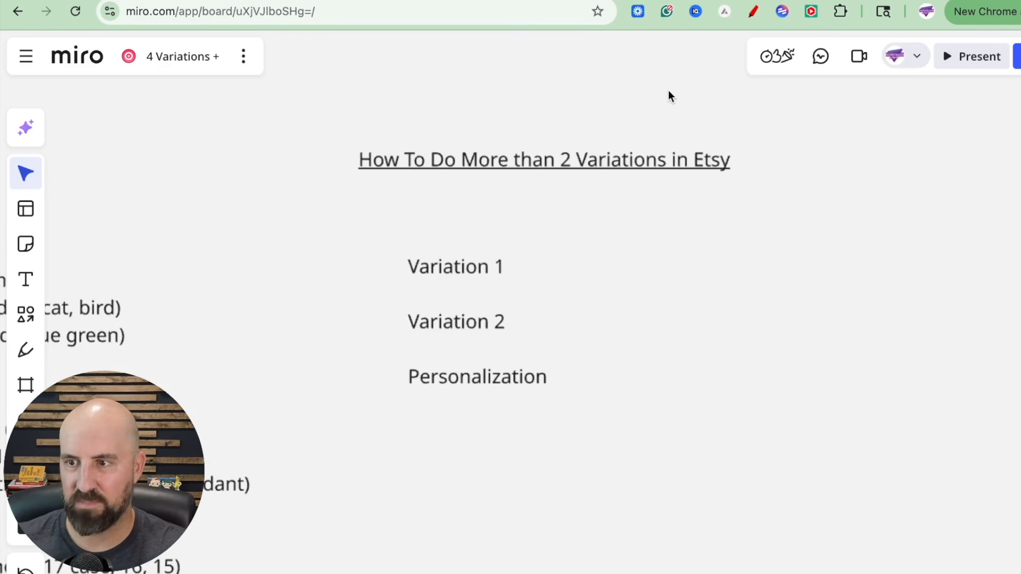
{"action": "scroll", "coordinate": [674, 94], "scroll_direction": "left", "scroll_amount": 2}
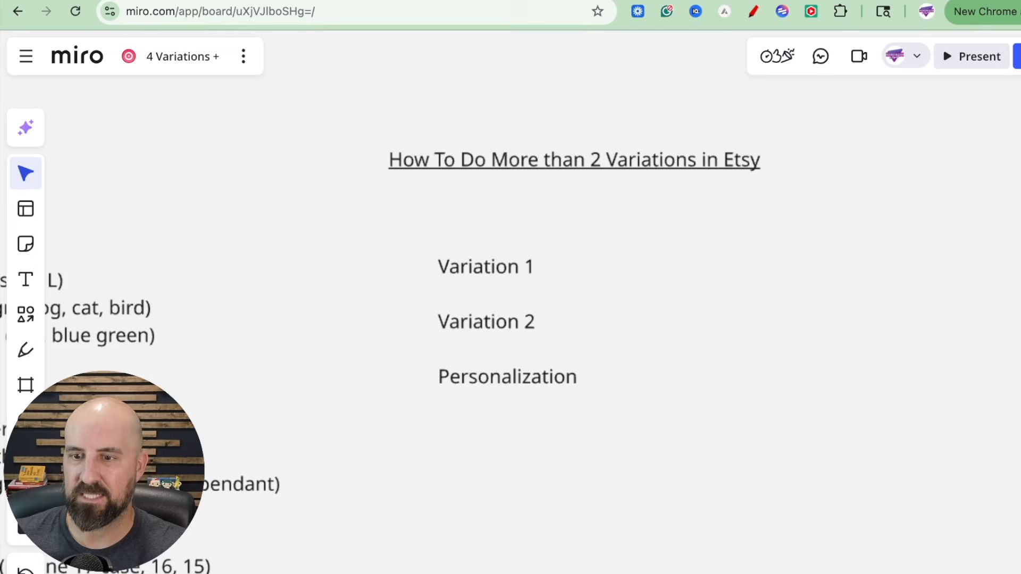
{"action": "left_click", "coordinate": [25, 351]}
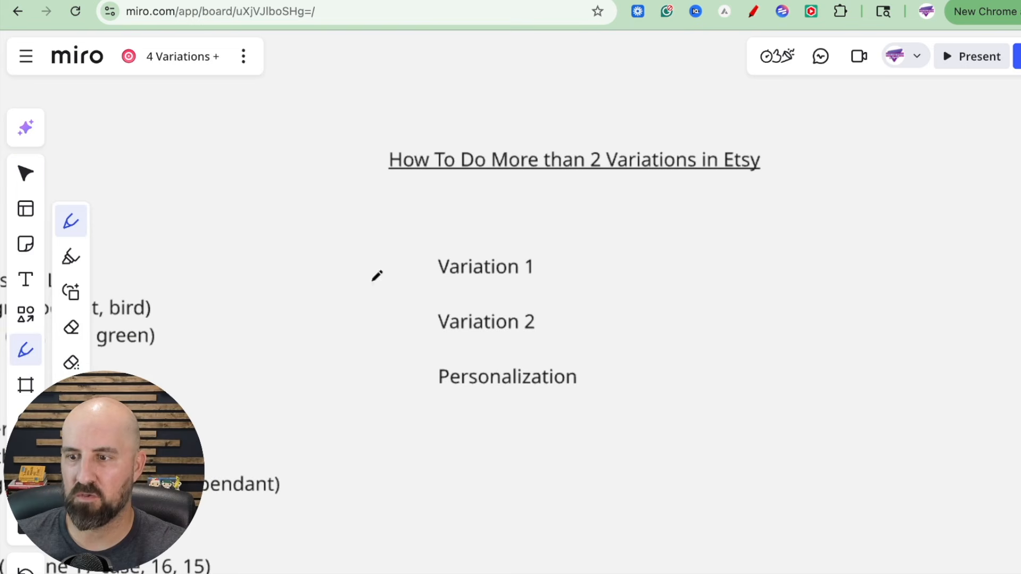
{"action": "mouse_move", "coordinate": [462, 246]}
{"action": "left_mouse_down"}
{"action": "mouse_move", "coordinate": [428, 276]}
{"action": "mouse_move", "coordinate": [572, 265]}
{"action": "mouse_move", "coordinate": [455, 242]}
{"action": "left_mouse_up"}
{"action": "mouse_move", "coordinate": [443, 296]}
{"action": "left_mouse_down"}
{"action": "mouse_move", "coordinate": [487, 333]}
{"action": "mouse_move", "coordinate": [497, 303]}
{"action": "mouse_move", "coordinate": [448, 301]}
{"action": "left_mouse_up"}
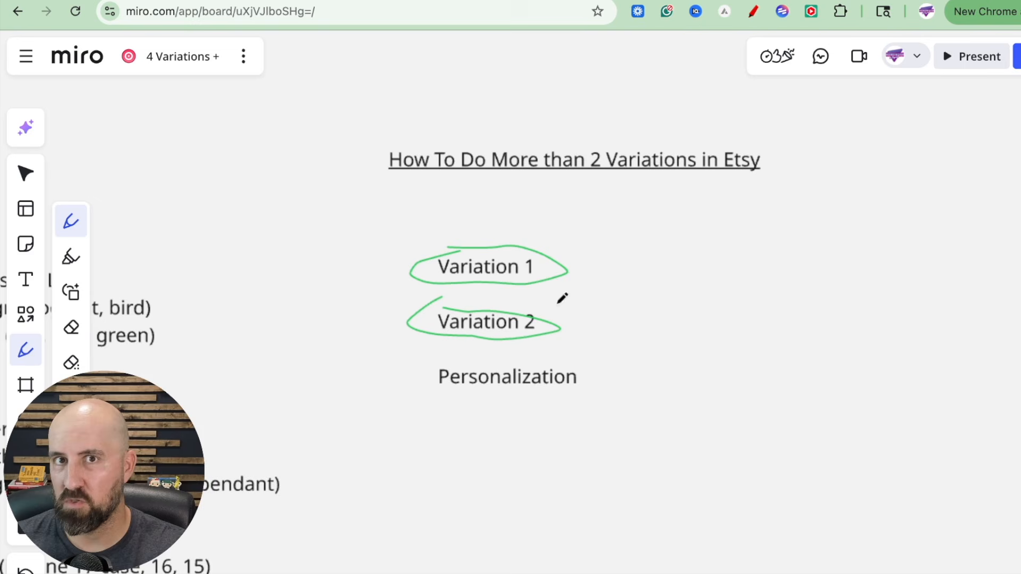
{"action": "mouse_move", "coordinate": [452, 355]}
{"action": "left_mouse_down"}
{"action": "mouse_move", "coordinate": [440, 355]}
{"action": "mouse_move", "coordinate": [527, 401]}
{"action": "mouse_move", "coordinate": [568, 360]}
{"action": "mouse_move", "coordinate": [453, 357]}
{"action": "left_mouse_up"}
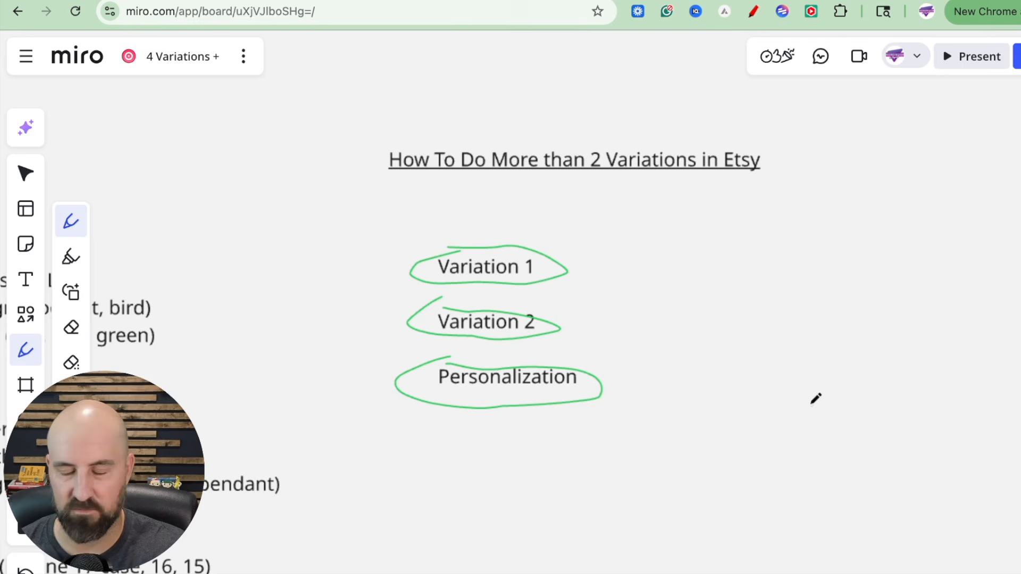
Step: Mark the size, design and color lines of the first example list with a short horizontal pen stroke before each
{"action": "scroll", "coordinate": [815, 397], "scroll_direction": "left", "scroll_amount": 5}
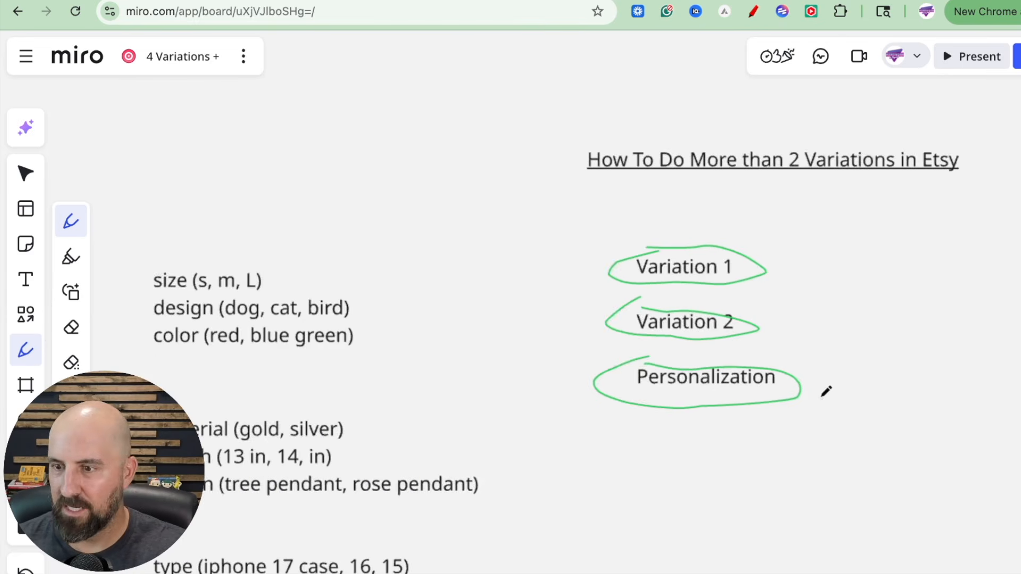
{"action": "scroll", "coordinate": [821, 395], "scroll_direction": "right", "scroll_amount": 8}
{"action": "scroll", "coordinate": [691, 361], "scroll_direction": "left", "scroll_amount": 8}
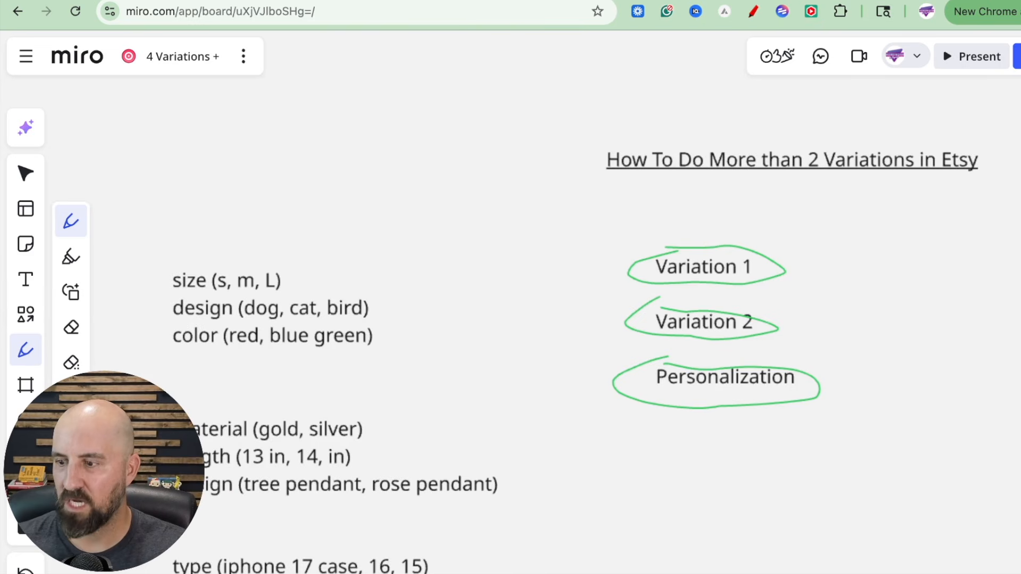
{"action": "key", "text": "super+equal"}
{"action": "scroll", "coordinate": [820, 540], "scroll_direction": "left", "scroll_amount": 4}
{"action": "scroll", "coordinate": [820, 540], "scroll_direction": "up", "scroll_amount": 2}
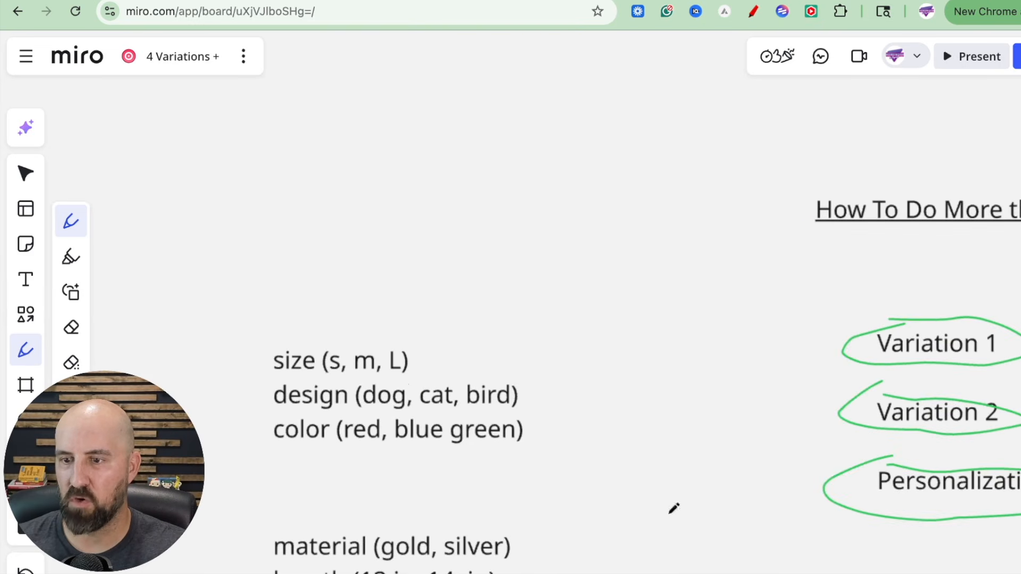
{"action": "left_click_drag", "start_coordinate": [202, 357], "coordinate": [249, 359]}
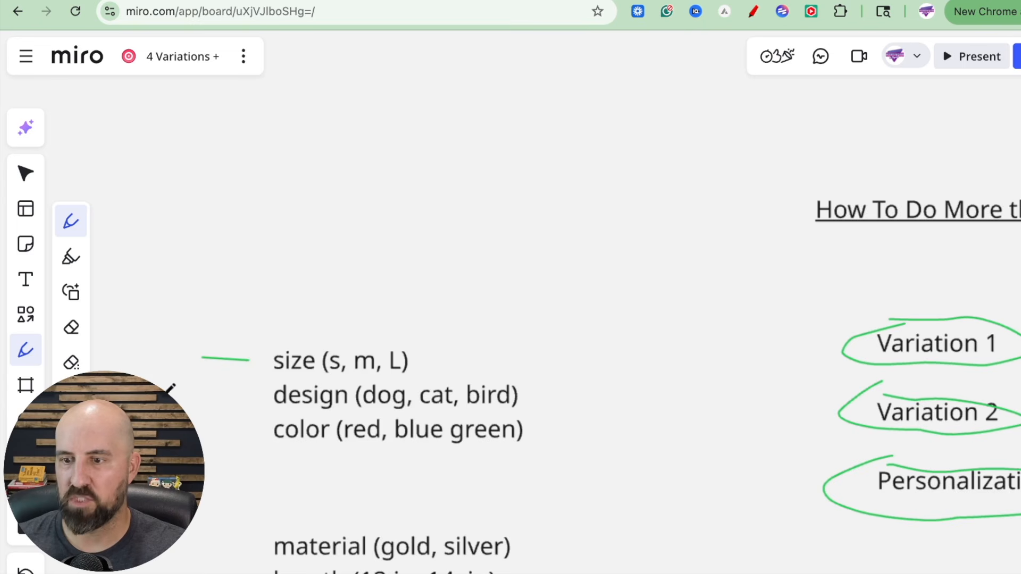
{"action": "left_click_drag", "start_coordinate": [189, 394], "coordinate": [263, 398]}
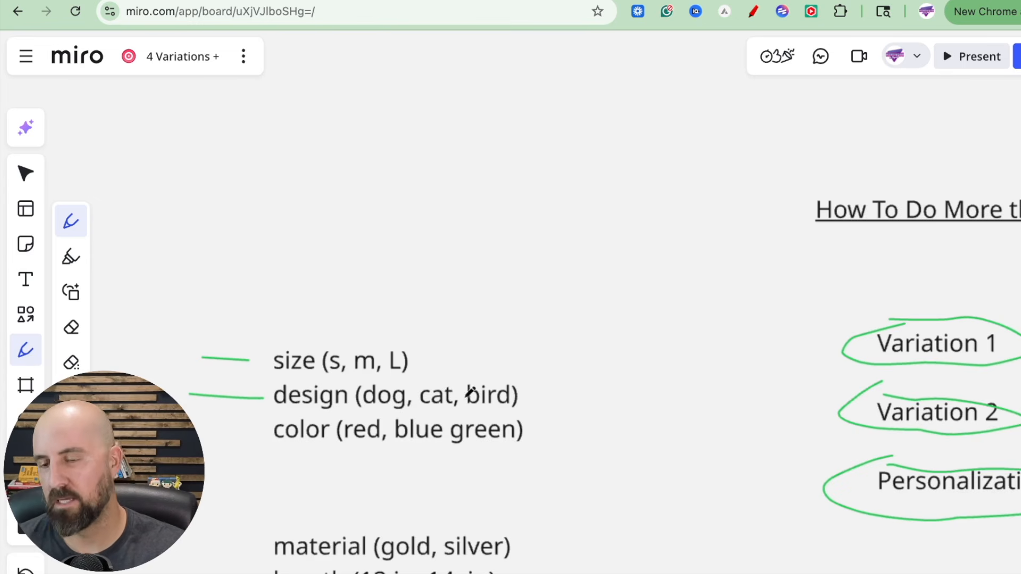
{"action": "left_click_drag", "start_coordinate": [197, 430], "coordinate": [244, 428]}
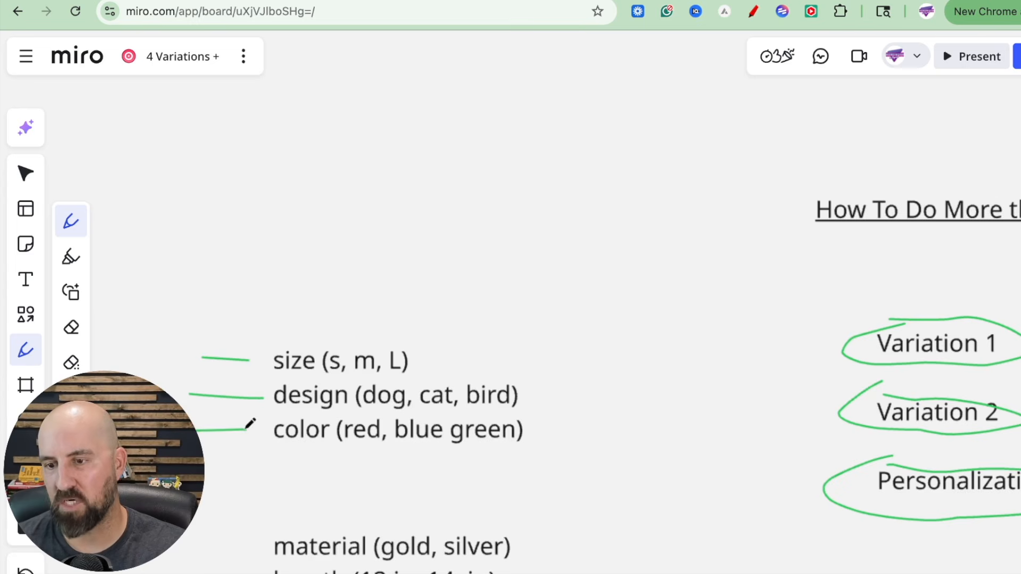
Step: Draw freehand arrows from size to Variation 1, from design to Variation 2 and from color to Personalization
{"action": "scroll", "coordinate": [274, 437], "scroll_direction": "up", "scroll_amount": 2}
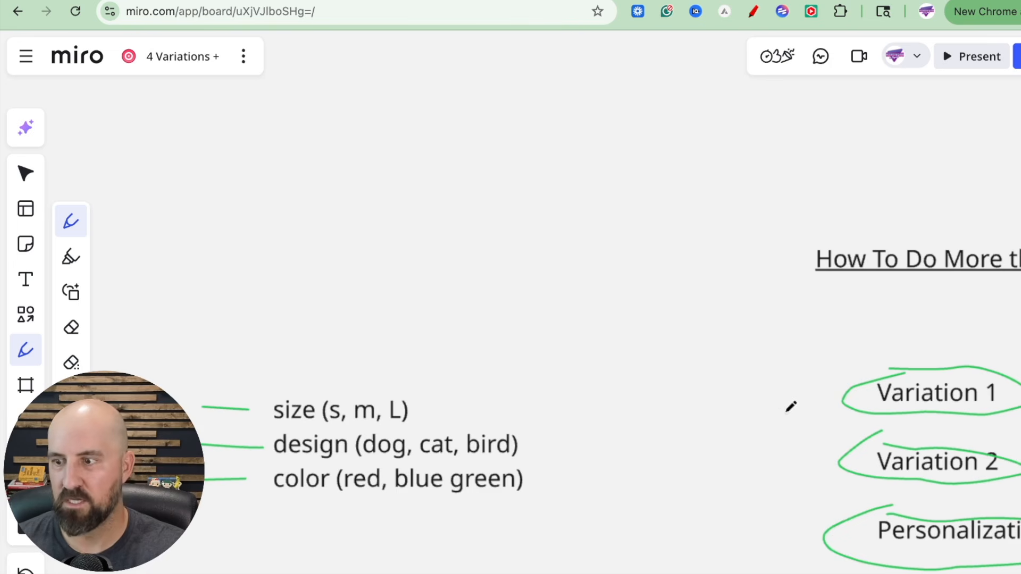
{"action": "scroll", "coordinate": [781, 402], "scroll_direction": "right", "scroll_amount": 2}
{"action": "mouse_move", "coordinate": [337, 395]}
{"action": "left_mouse_down"}
{"action": "mouse_move", "coordinate": [720, 356]}
{"action": "mouse_move", "coordinate": [791, 362]}
{"action": "mouse_move", "coordinate": [775, 348]}
{"action": "mouse_move", "coordinate": [734, 367]}
{"action": "left_mouse_up"}
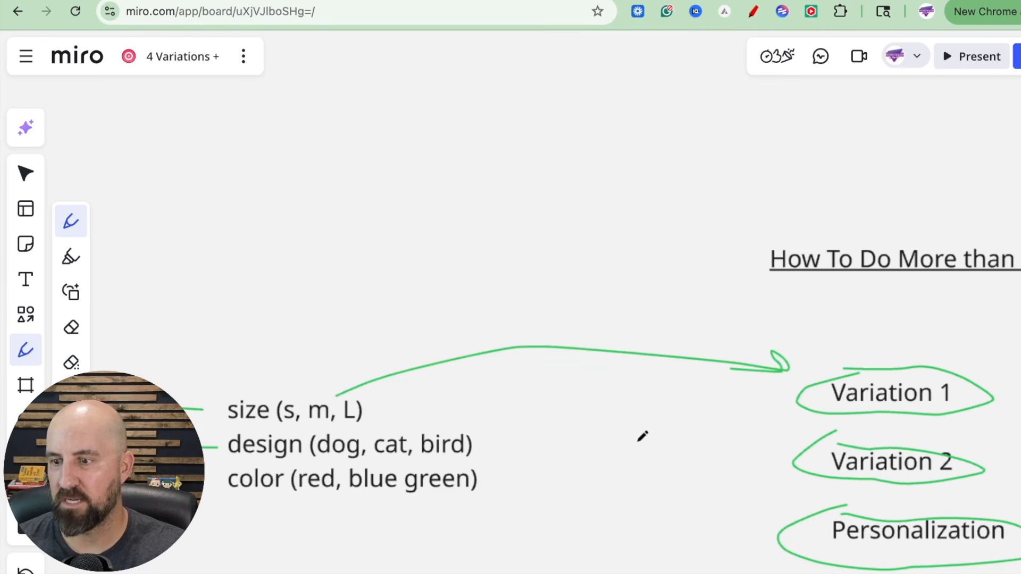
{"action": "mouse_move", "coordinate": [476, 441]}
{"action": "left_mouse_down"}
{"action": "mouse_move", "coordinate": [652, 383]}
{"action": "mouse_move", "coordinate": [786, 426]}
{"action": "mouse_move", "coordinate": [771, 438]}
{"action": "left_mouse_up"}
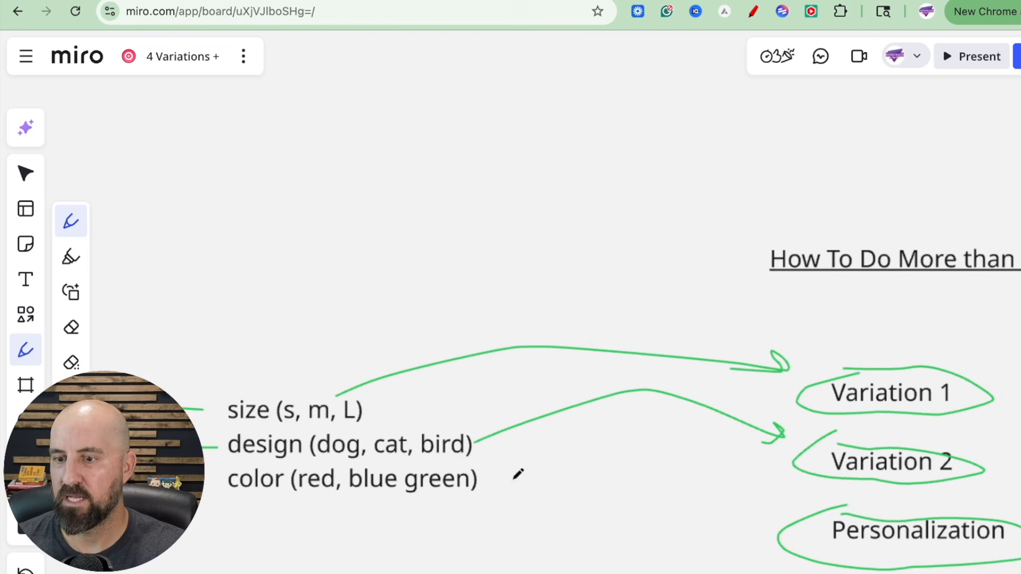
{"action": "mouse_move", "coordinate": [483, 477]}
{"action": "left_mouse_down"}
{"action": "mouse_move", "coordinate": [729, 442]}
{"action": "mouse_move", "coordinate": [812, 503]}
{"action": "mouse_move", "coordinate": [771, 504]}
{"action": "left_mouse_up"}
{"action": "scroll", "coordinate": [734, 469], "scroll_direction": "right", "scroll_amount": 1}
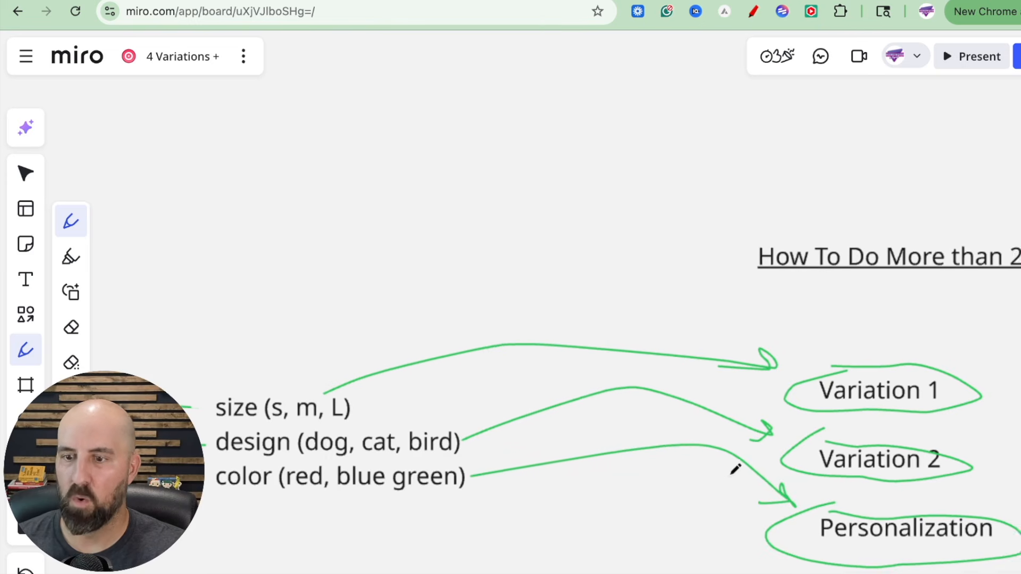
{"action": "scroll", "coordinate": [734, 469], "scroll_direction": "left", "scroll_amount": 1}
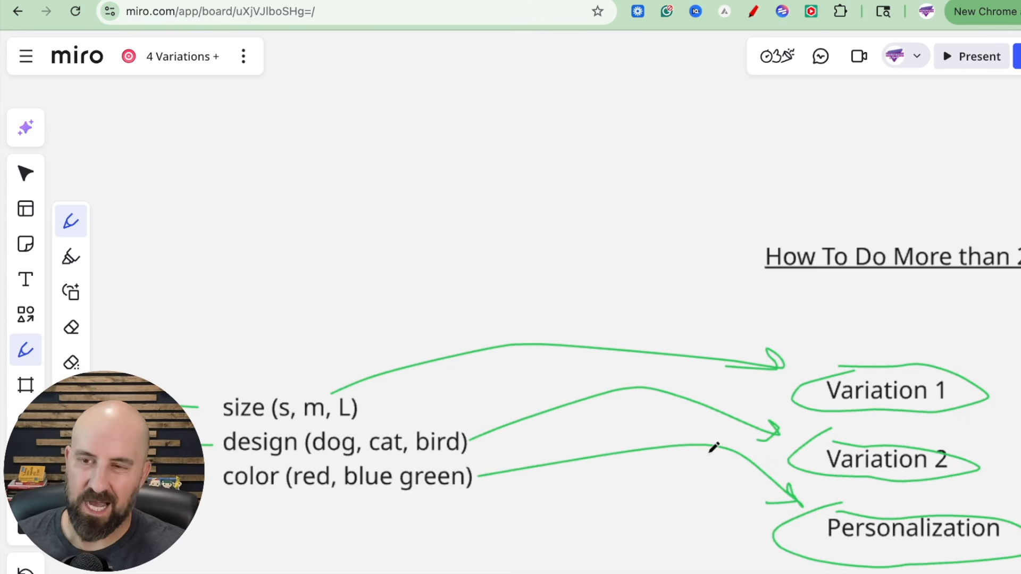
{"action": "scroll", "coordinate": [714, 447], "scroll_direction": "right", "scroll_amount": 5}
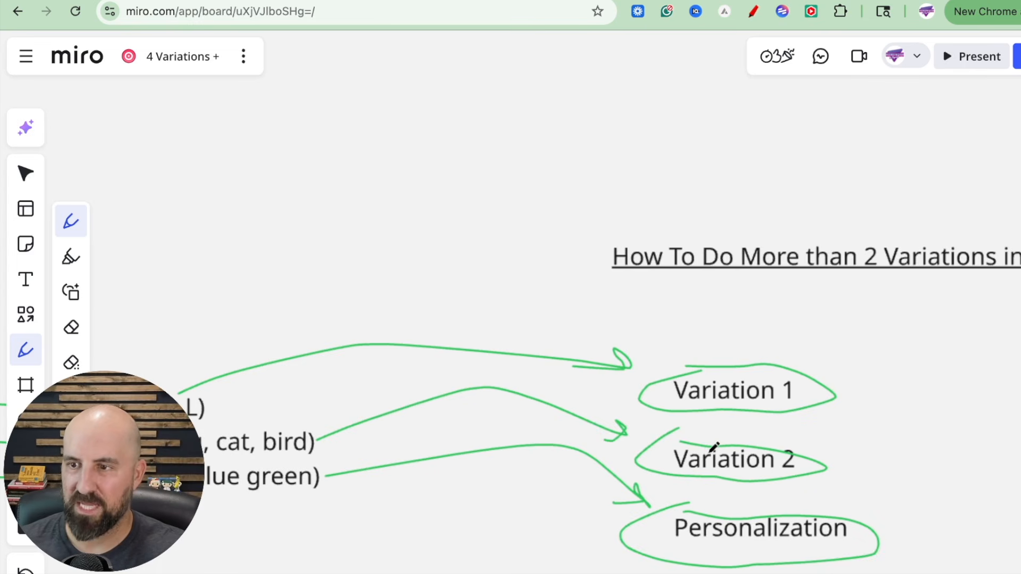
{"action": "scroll", "coordinate": [713, 446], "scroll_direction": "left", "scroll_amount": 1}
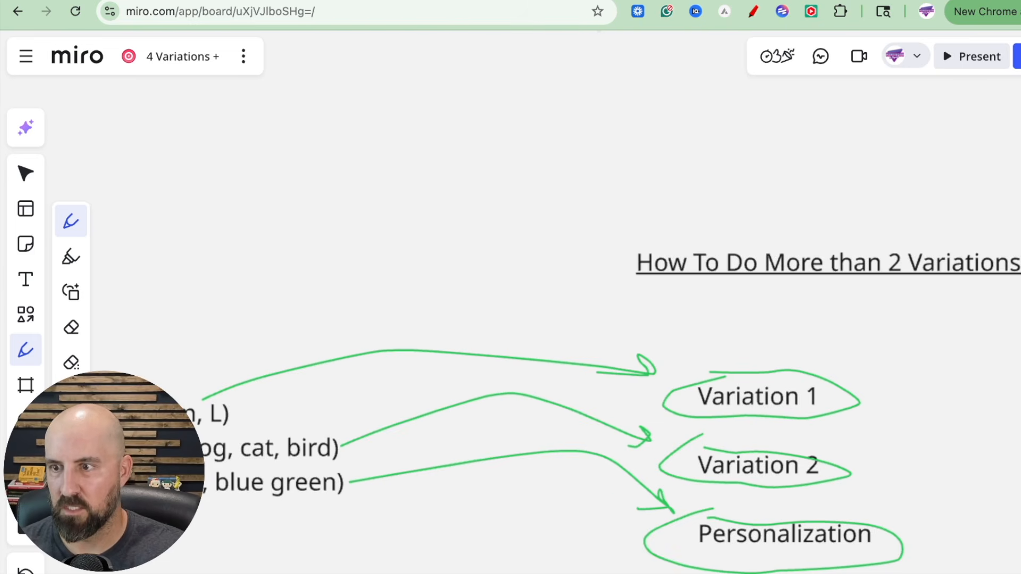
Step: Switch to the Etsy listing editor and create a custom variation named Size
{"action": "key", "text": "ctrl+Tab"}
{"action": "scroll", "coordinate": [636, 334], "scroll_direction": "down", "scroll_amount": 1}
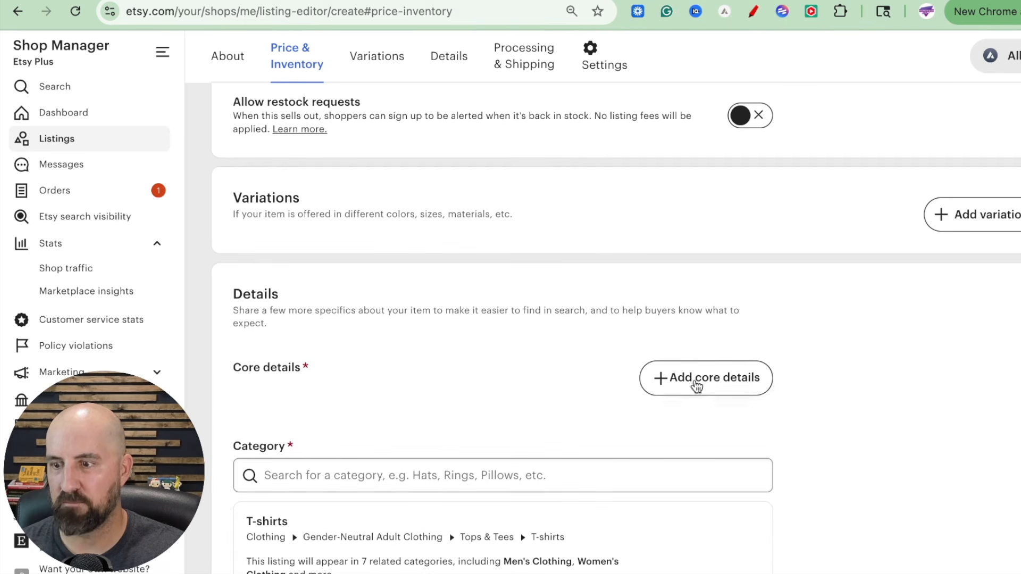
{"action": "left_click", "coordinate": [960, 222]}
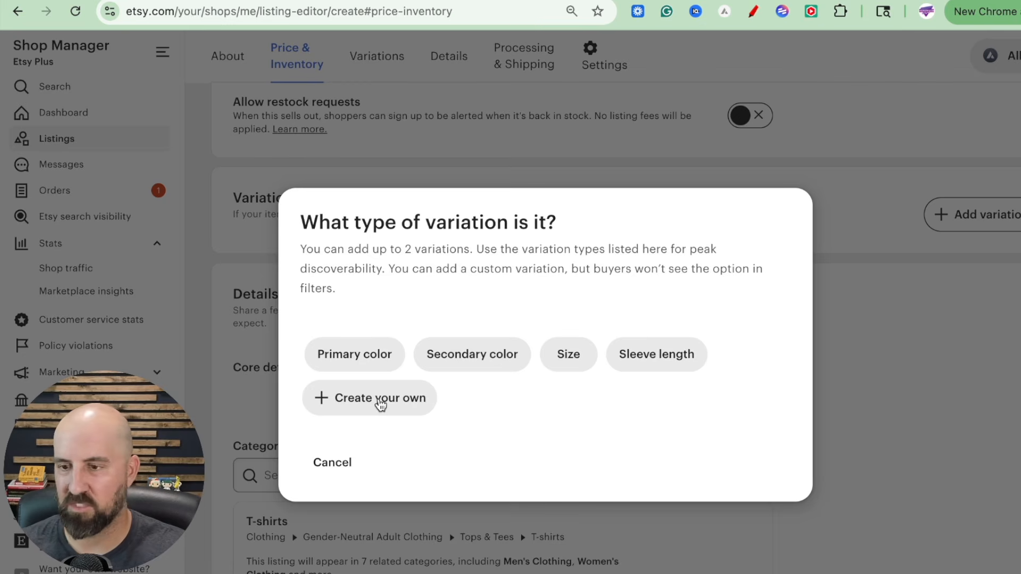
{"action": "left_click", "coordinate": [380, 404]}
{"action": "left_click", "coordinate": [393, 237]}
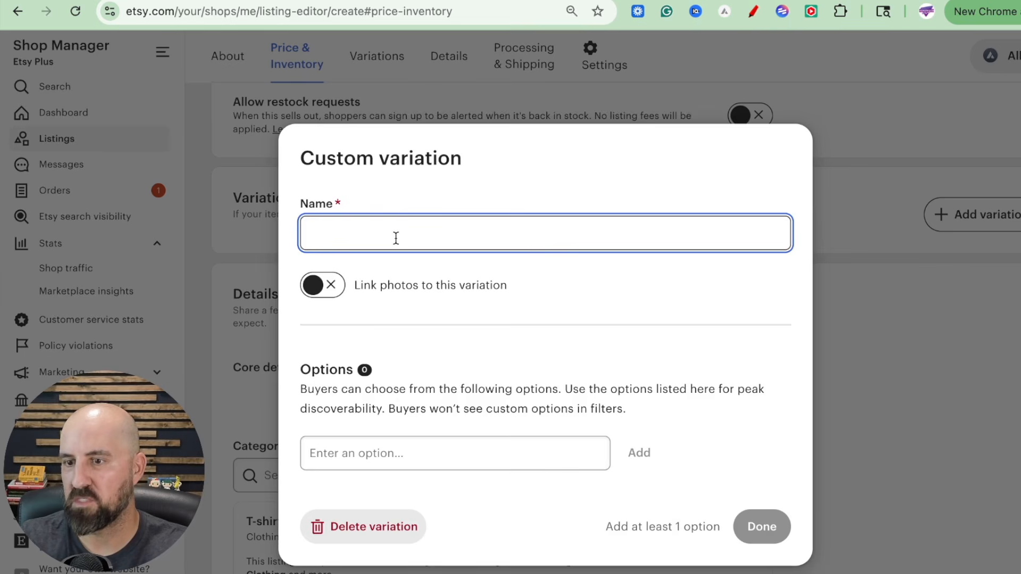
{"action": "type", "text": "Size"}
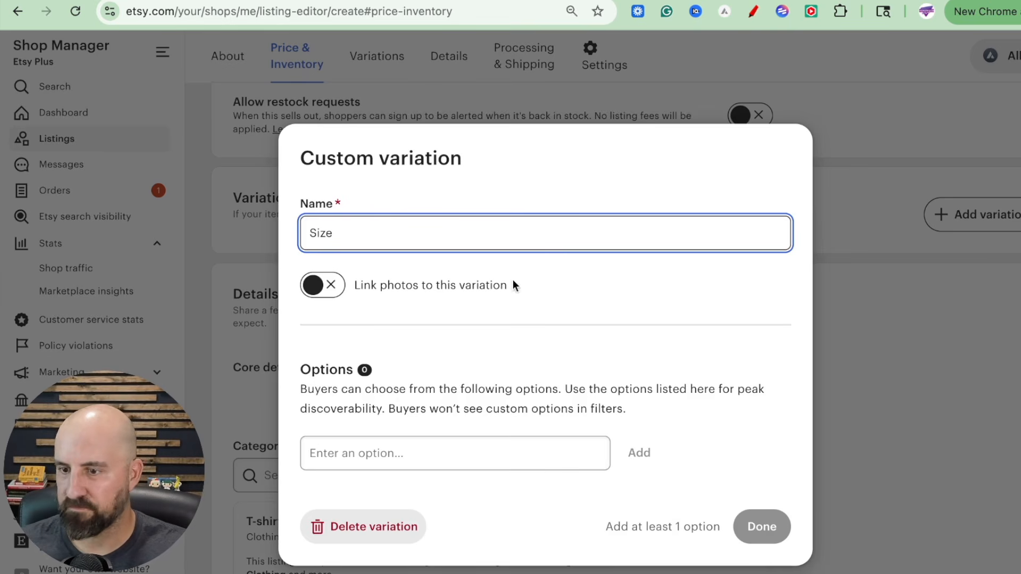
Step: Add the options s, m and L to the Size variation and save it
{"action": "left_click", "coordinate": [434, 442]}
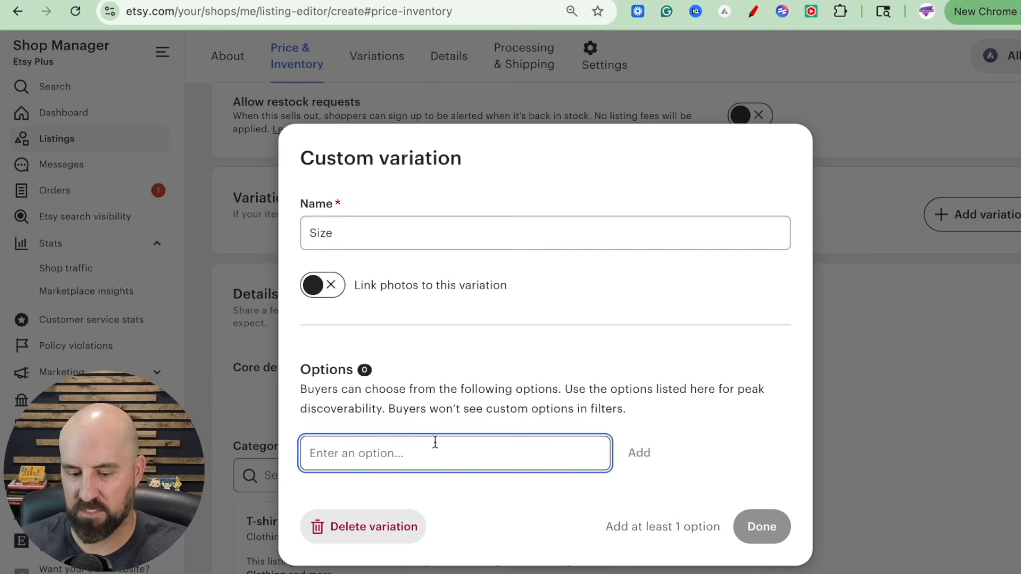
{"action": "type", "text": "s"}
{"action": "key", "text": "Return"}
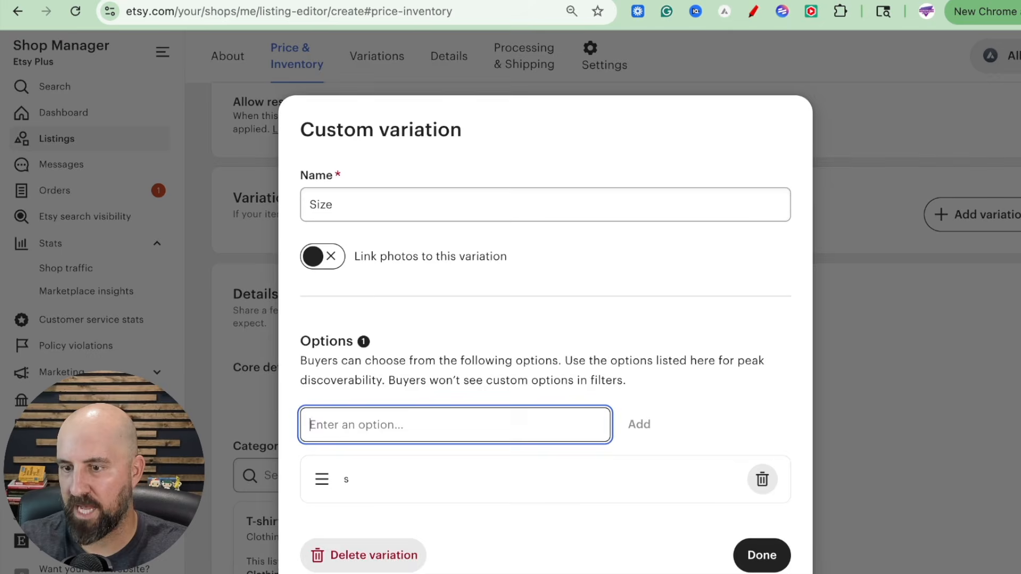
{"action": "type", "text": "m"}
{"action": "key", "text": "Return"}
{"action": "type", "text": "l"}
{"action": "key", "text": "Return"}
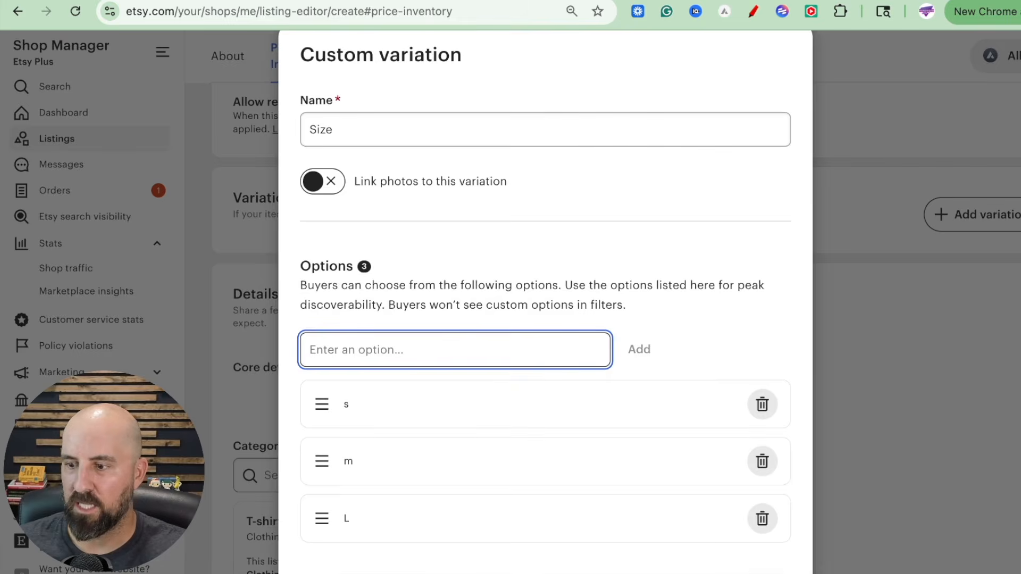
{"action": "left_click", "coordinate": [761, 573]}
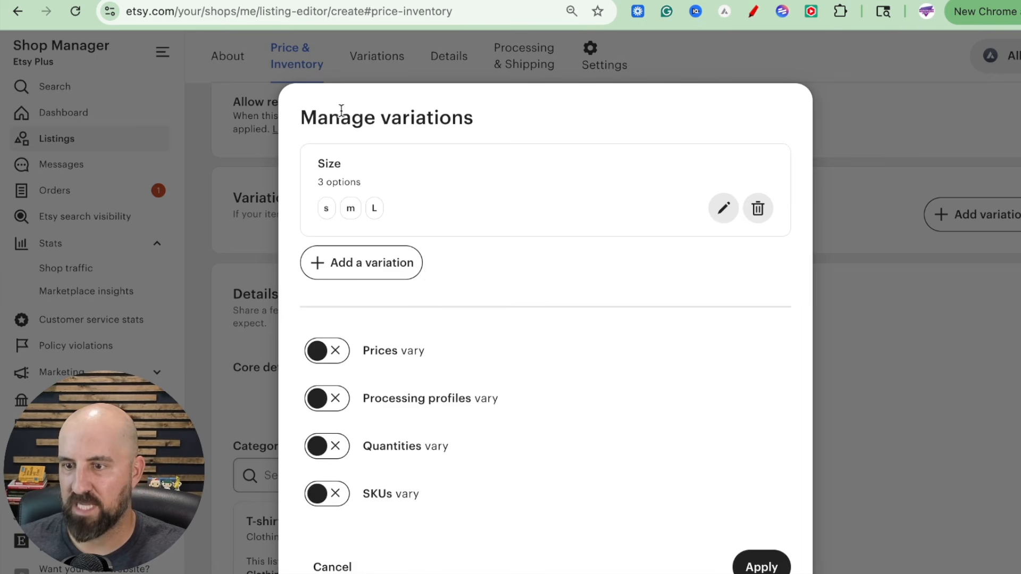
Step: Create a second custom variation for the listing and name it Design
{"action": "left_click", "coordinate": [346, 265]}
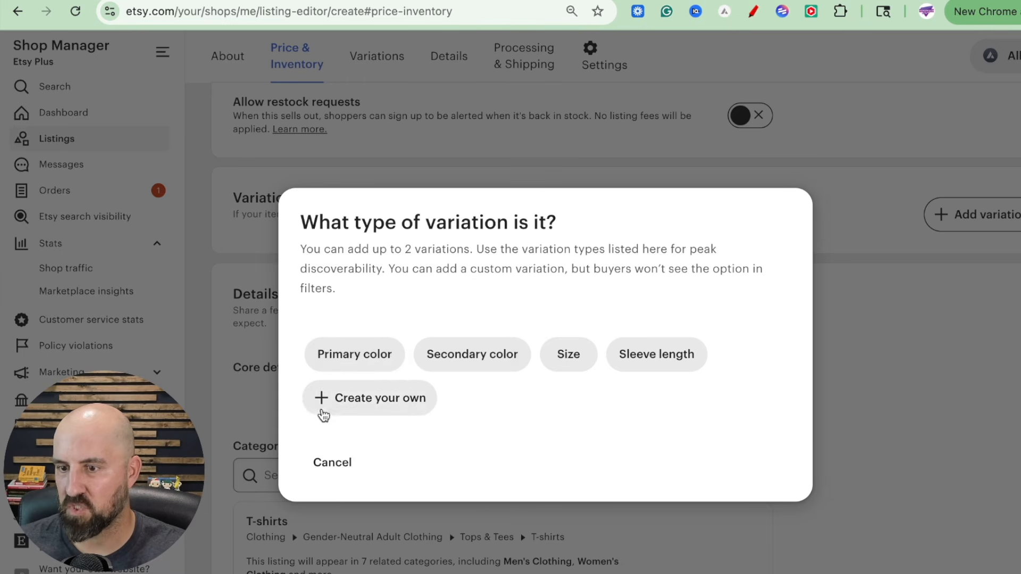
{"action": "left_click", "coordinate": [324, 403]}
{"action": "left_click", "coordinate": [379, 239]}
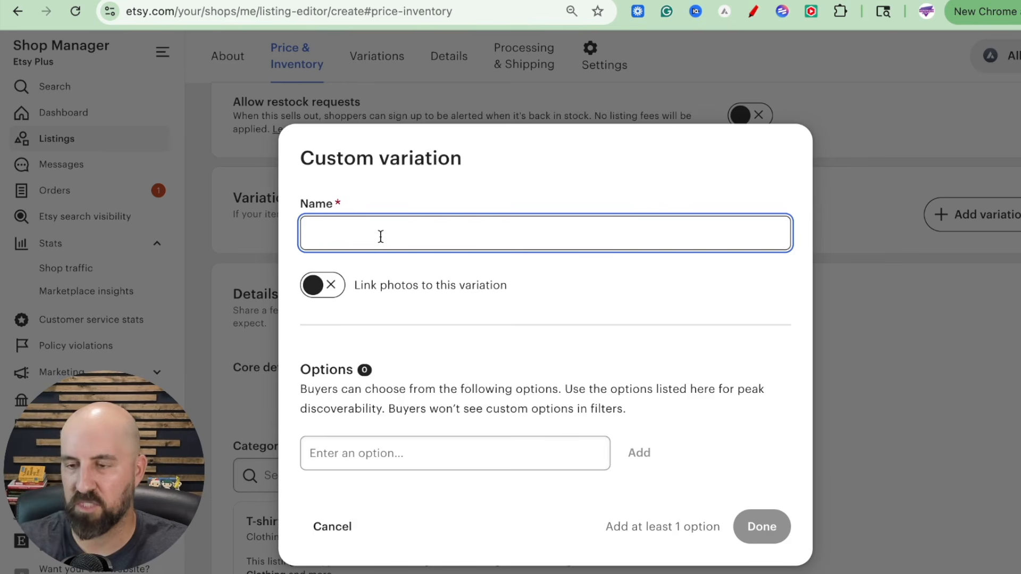
{"action": "type", "text": "Design"}
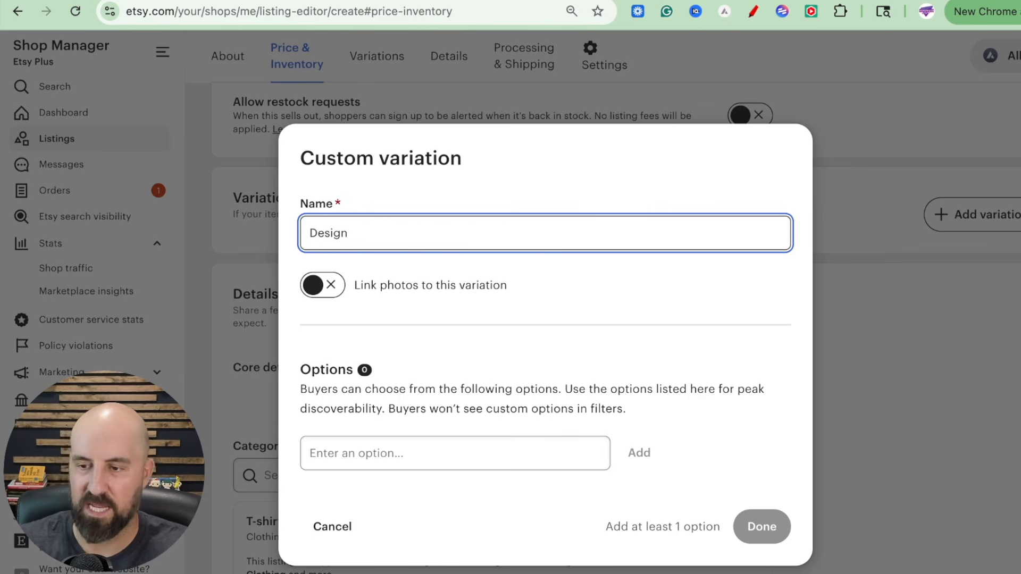
Step: Add the options design 1 and design 2 to the Design variation
{"action": "left_click", "coordinate": [355, 452]}
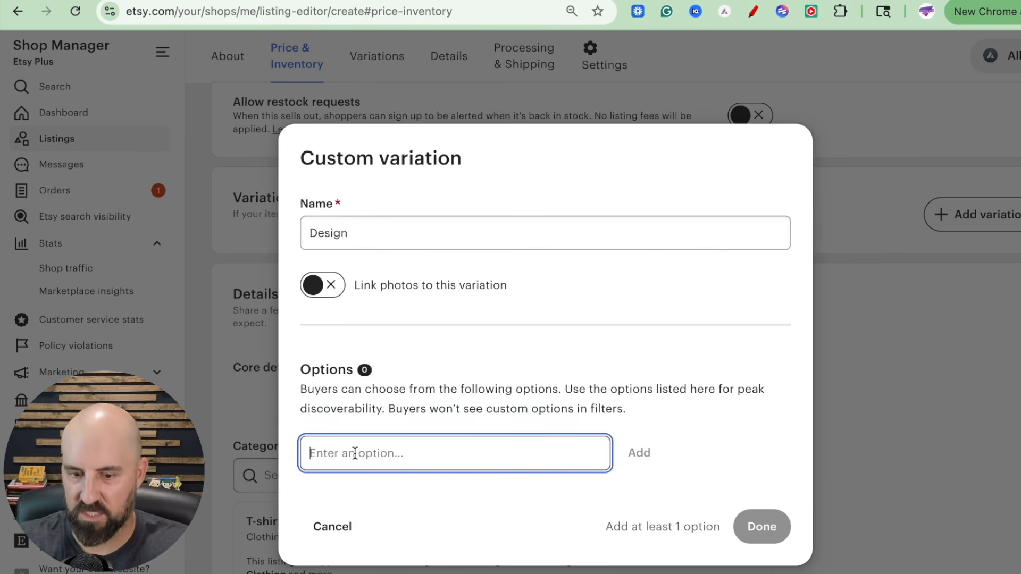
{"action": "type", "text": "design 1"}
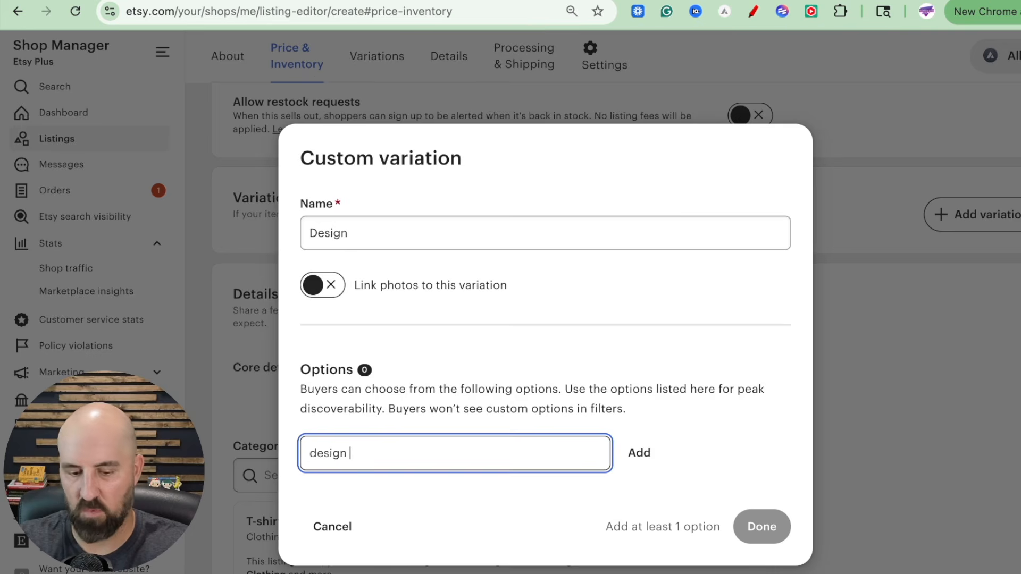
{"action": "key", "text": "Return"}
{"action": "type", "text": "design"}
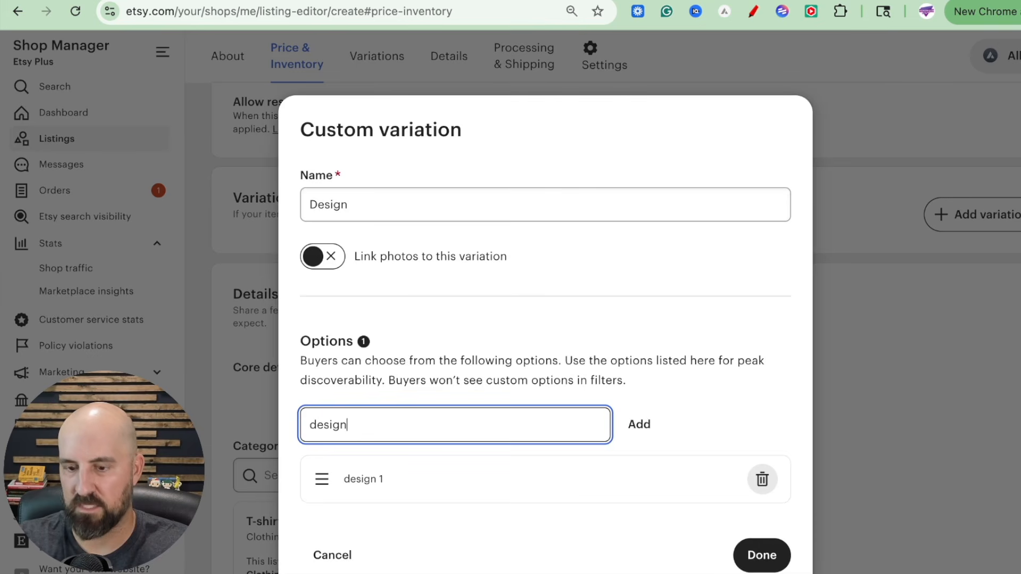
{"action": "type", "text": " 2"}
{"action": "key", "text": "Return"}
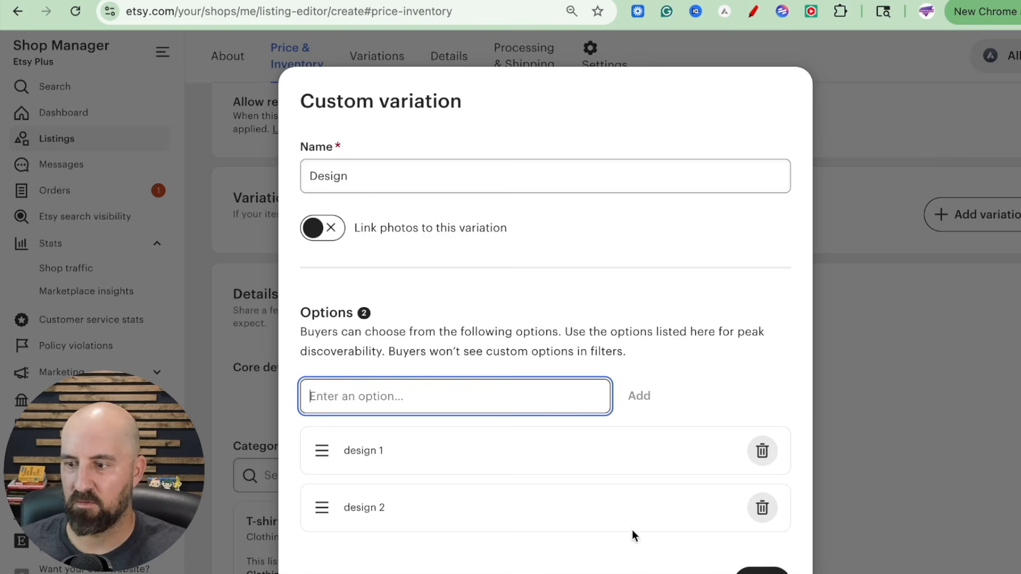
Step: Save the Design variation and apply the Size and Design variations to the listing
{"action": "left_click", "coordinate": [761, 570]}
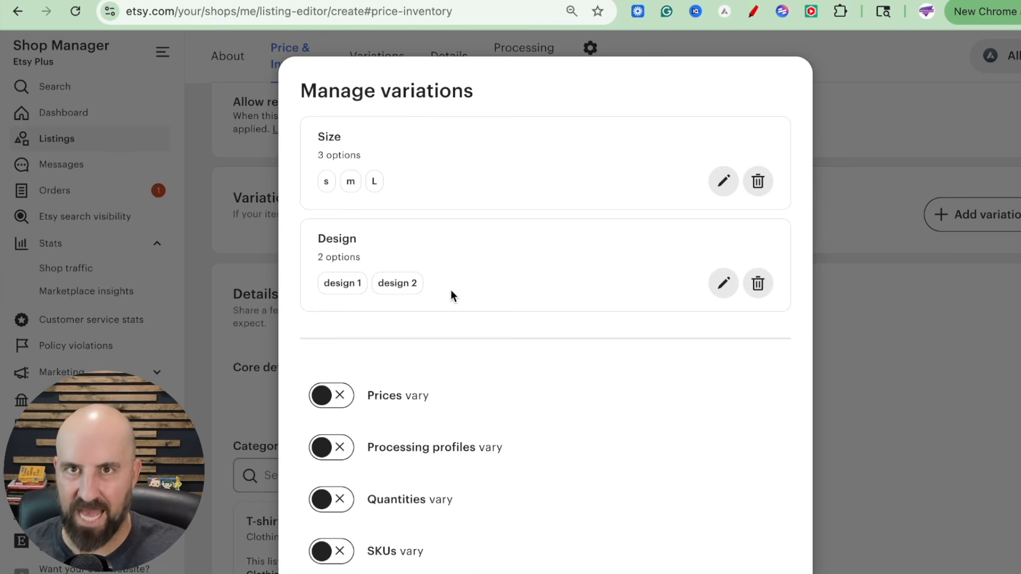
{"action": "scroll", "coordinate": [439, 299], "scroll_direction": "down", "scroll_amount": 1}
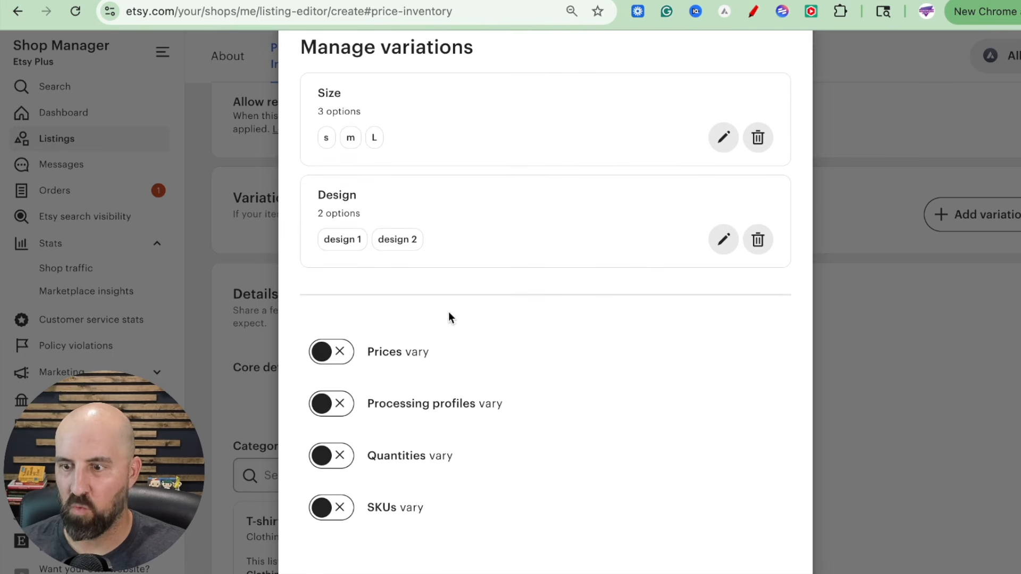
{"action": "left_click", "coordinate": [761, 571]}
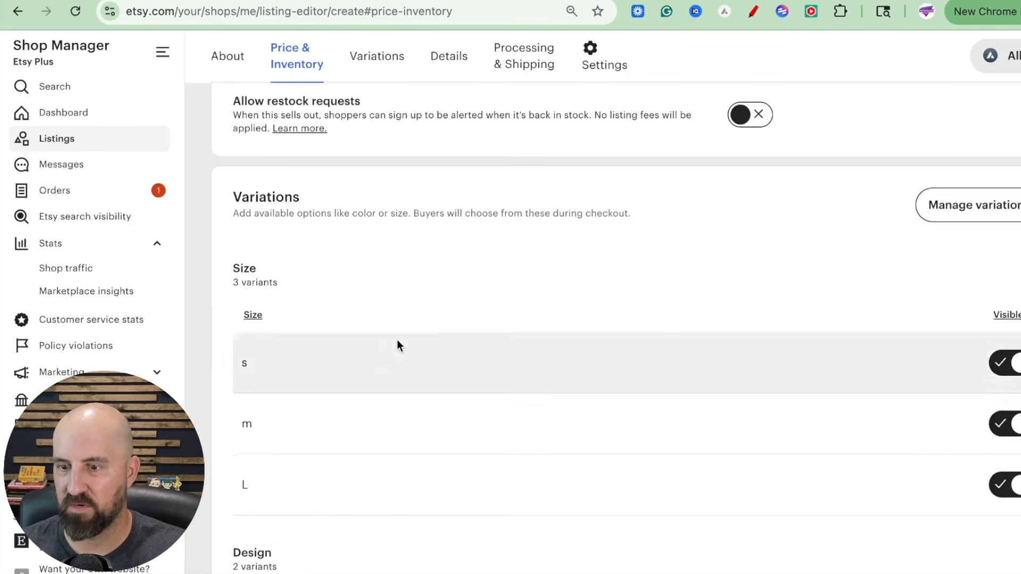
Step: Add a personalization field to the listing beneath its description
{"action": "scroll", "coordinate": [397, 339], "scroll_direction": "down", "scroll_amount": 11}
{"action": "scroll", "coordinate": [397, 339], "scroll_direction": "down", "scroll_amount": 5}
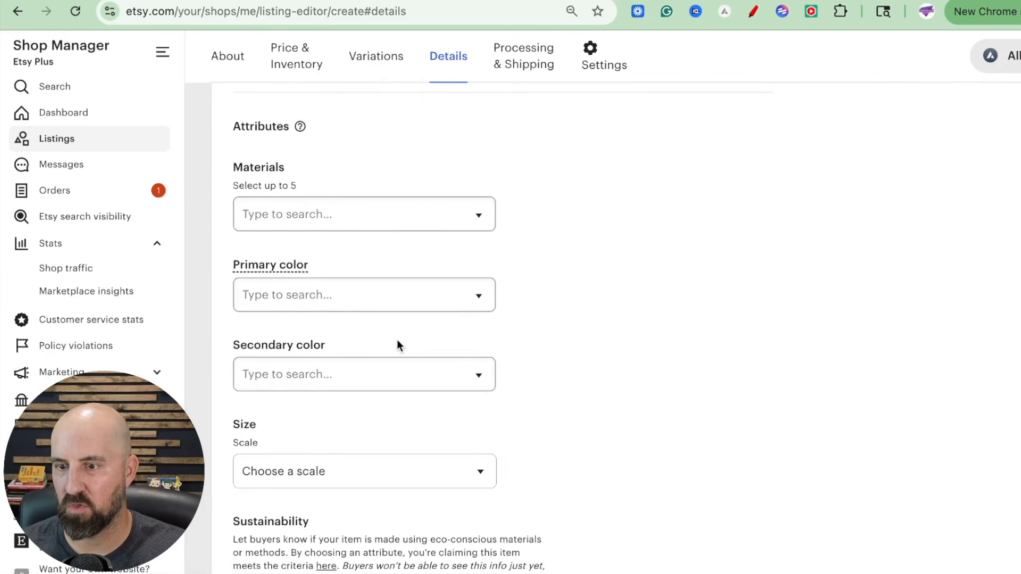
{"action": "scroll", "coordinate": [397, 339], "scroll_direction": "up", "scroll_amount": 20}
{"action": "scroll", "coordinate": [397, 346], "scroll_direction": "up", "scroll_amount": 8}
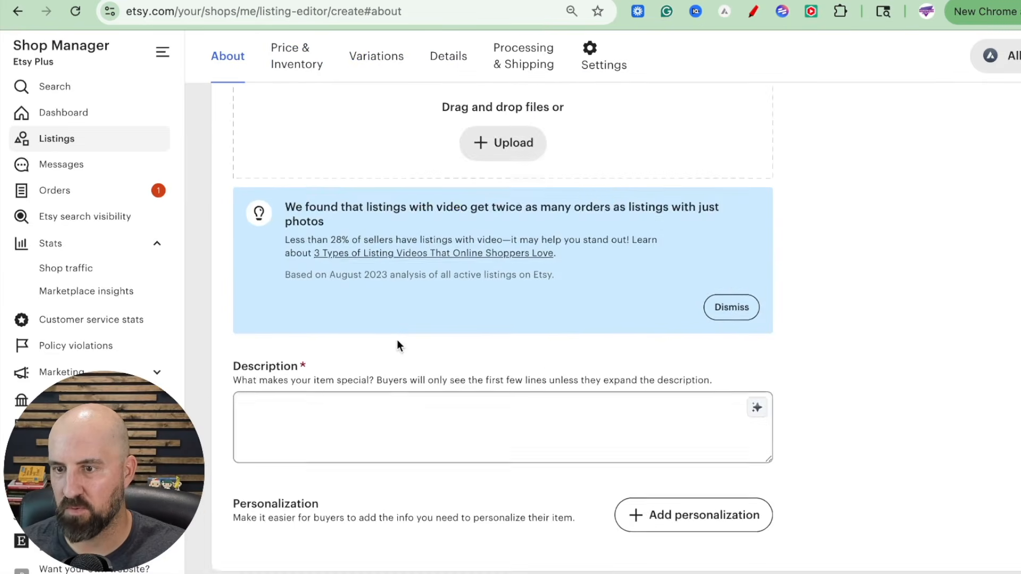
{"action": "scroll", "coordinate": [389, 343], "scroll_direction": "up", "scroll_amount": 4}
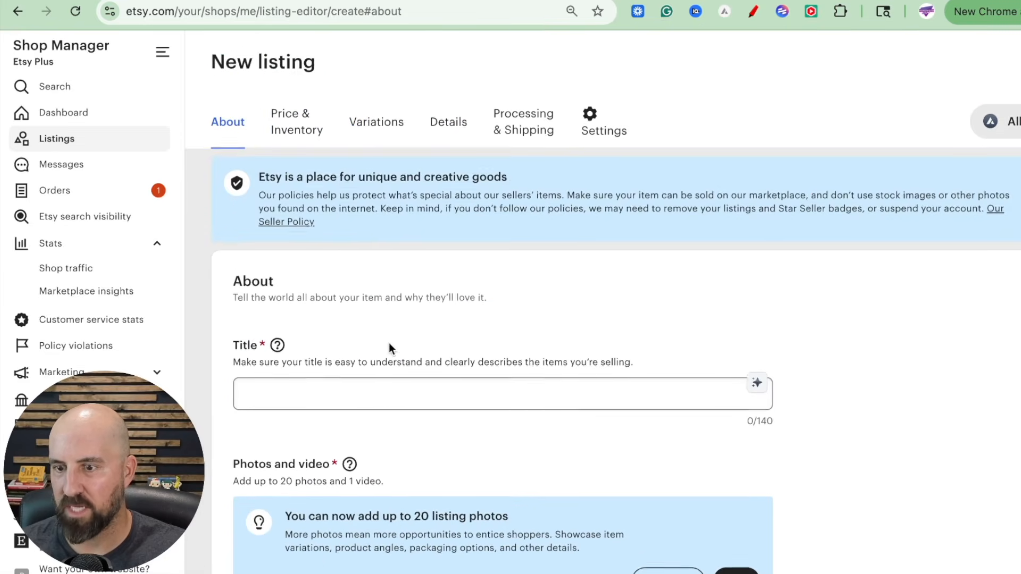
{"action": "scroll", "coordinate": [389, 345], "scroll_direction": "down", "scroll_amount": 15}
{"action": "scroll", "coordinate": [389, 348], "scroll_direction": "up", "scroll_amount": 9}
{"action": "scroll", "coordinate": [388, 354], "scroll_direction": "down", "scroll_amount": 20}
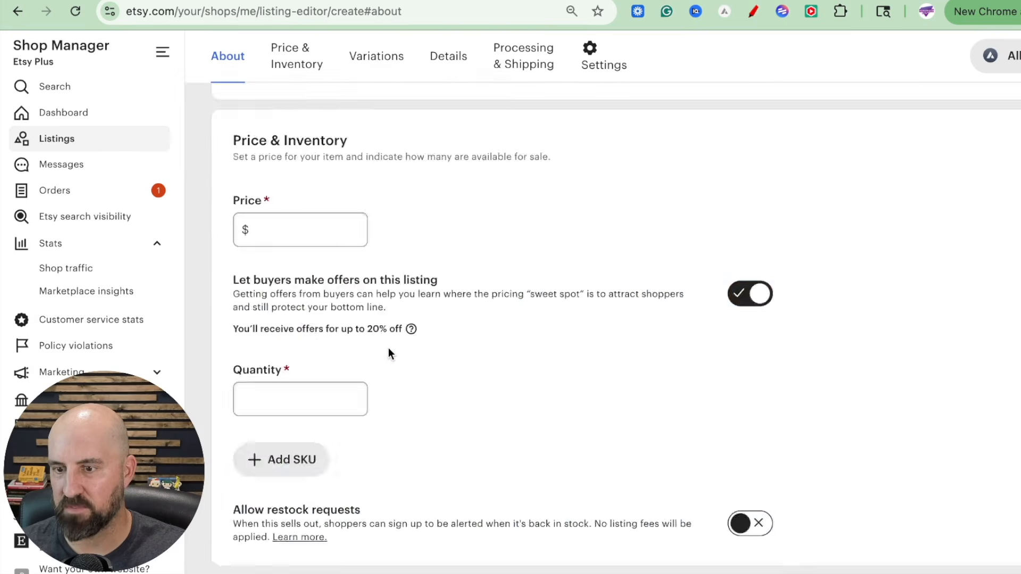
{"action": "scroll", "coordinate": [559, 309], "scroll_direction": "up", "scroll_amount": 15}
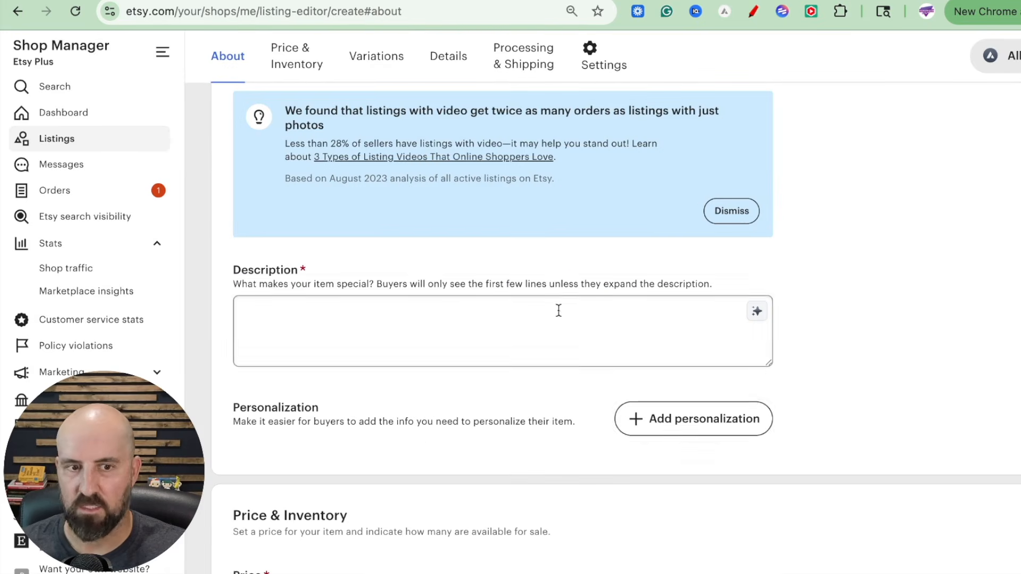
{"action": "left_click", "coordinate": [697, 426]}
Step: Replace the personalization instructions for buyers with "Please enter the color you'd like here."
{"action": "scroll", "coordinate": [452, 433], "scroll_direction": "down", "scroll_amount": 1}
{"action": "left_click", "coordinate": [383, 440]}
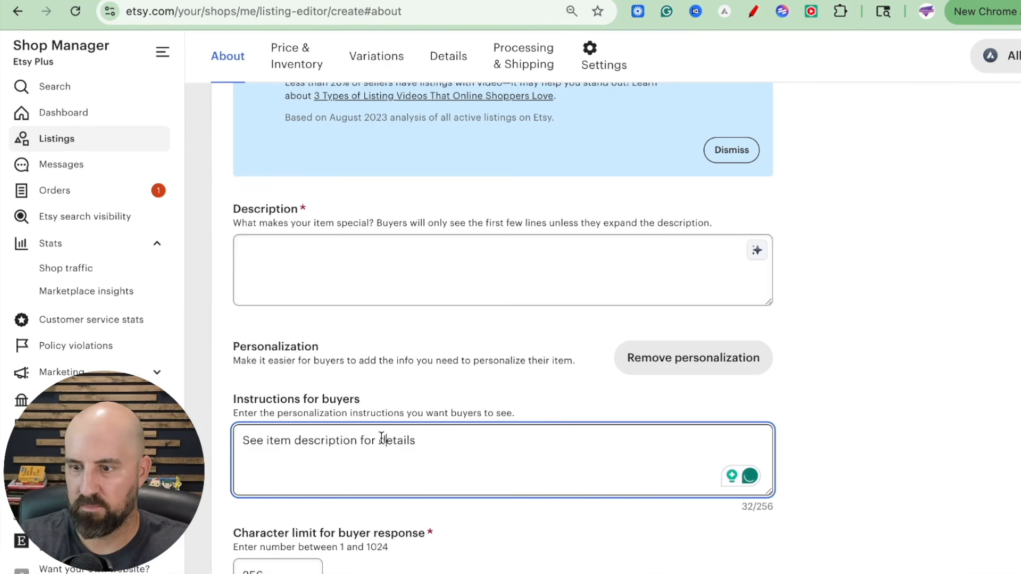
{"action": "type", "text": "P"}
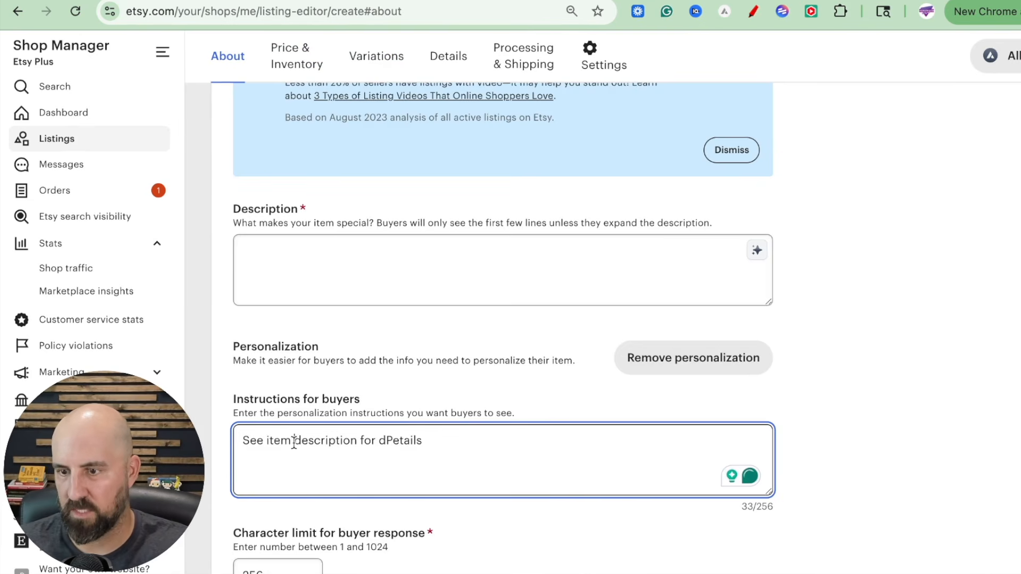
{"action": "triple_click", "coordinate": [336, 440]}
{"action": "key", "text": "BackSpace"}
{"action": "type", "text": "Plea"}
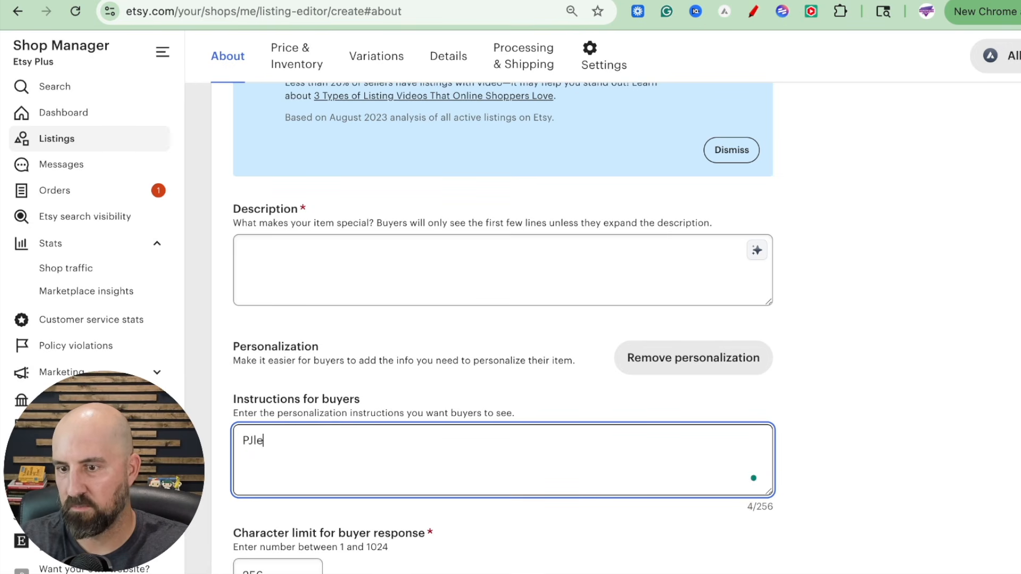
{"action": "key", "text": "BackSpace"}
{"action": "key", "text": "BackSpace"}
{"action": "key", "text": "BackSpace"}
{"action": "type", "text": "lease "}
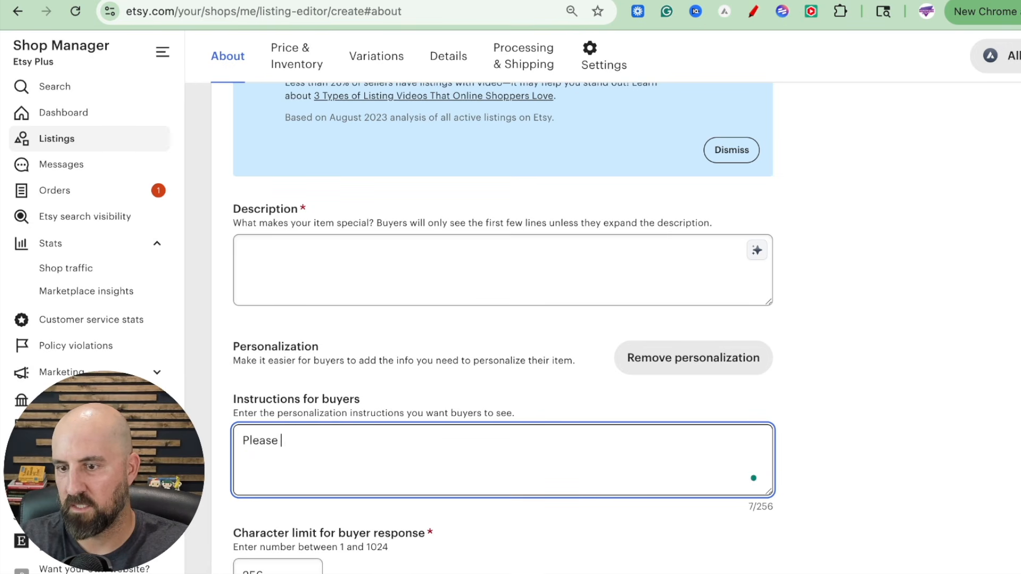
{"action": "type", "text": "enter the siz"}
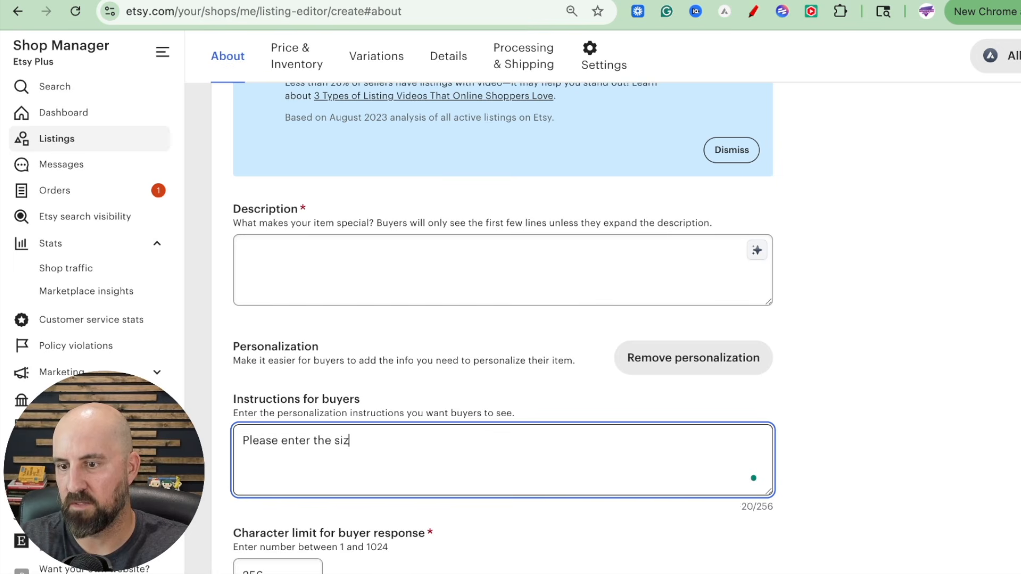
{"action": "key", "text": "BackSpace"}
{"action": "key", "text": "BackSpace"}
{"action": "key", "text": "BackSpace"}
{"action": "type", "text": "color you'd "}
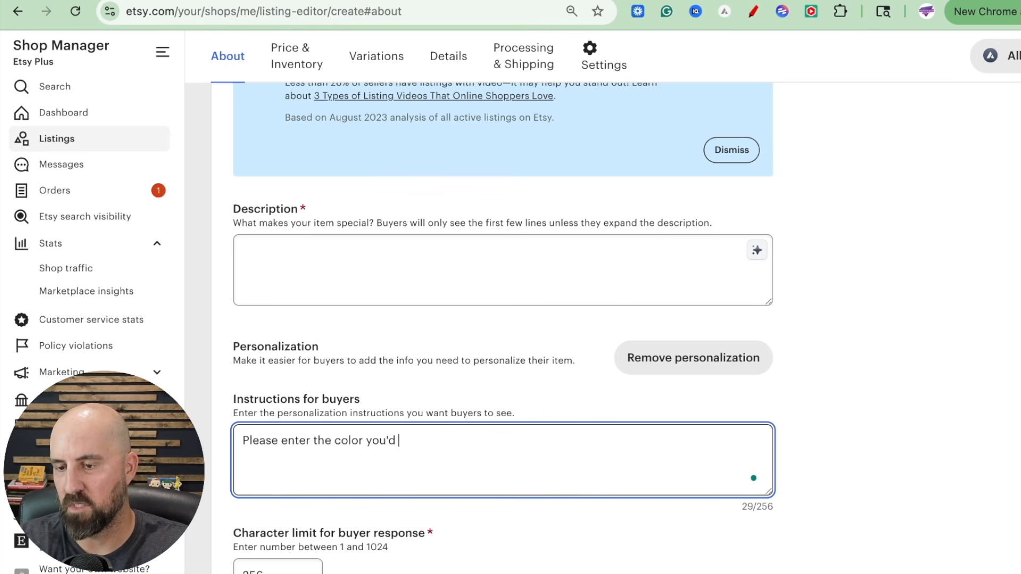
{"action": "type", "text": "like here.  "}
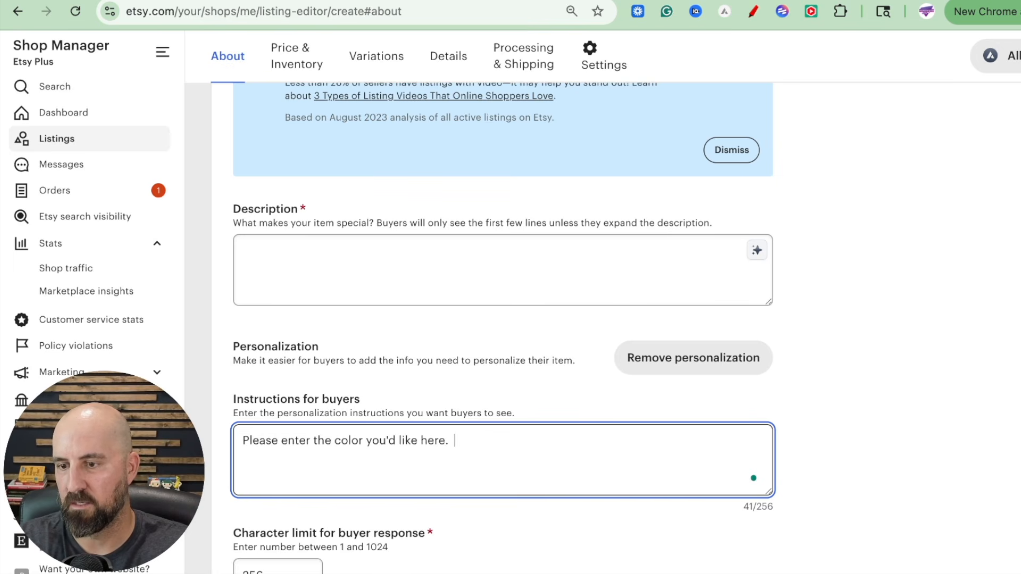
Step: Extend the buyer instructions with "You can choose, blue, red, or green:"
{"action": "type", "text": "You can choose, blue, "}
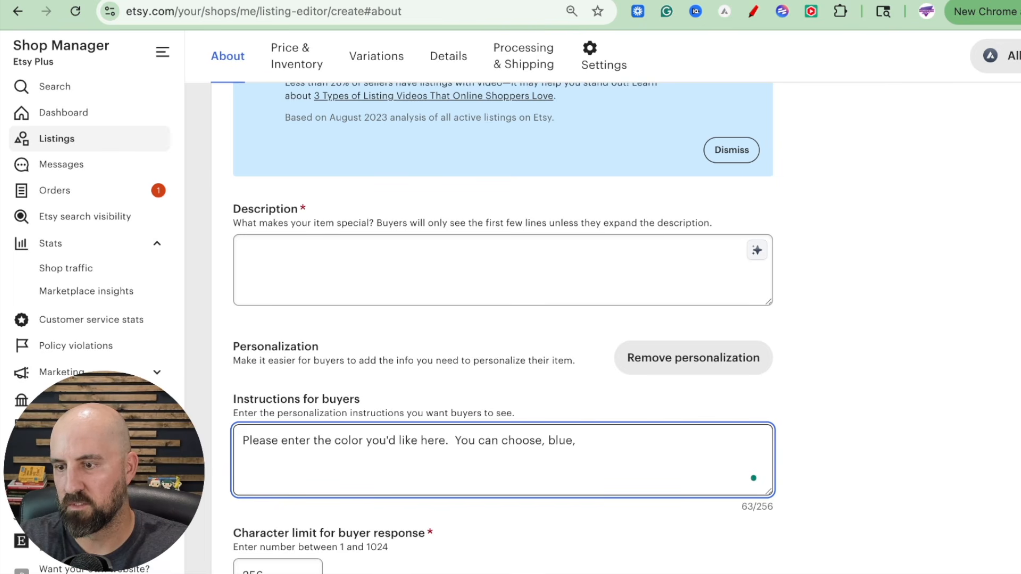
{"action": "type", "text": "red, or "}
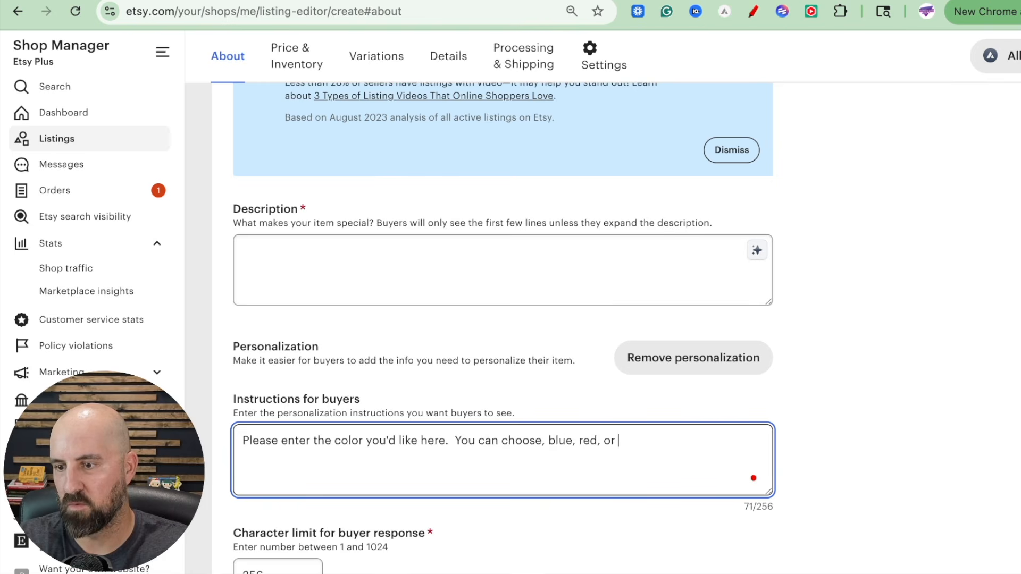
{"action": "type", "text": "green"}
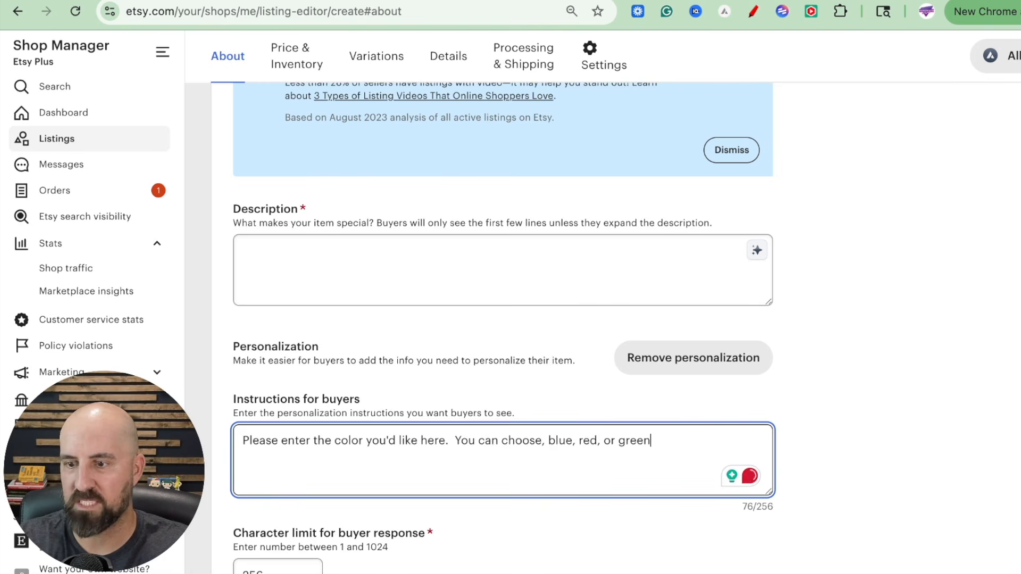
{"action": "type", "text": ":"}
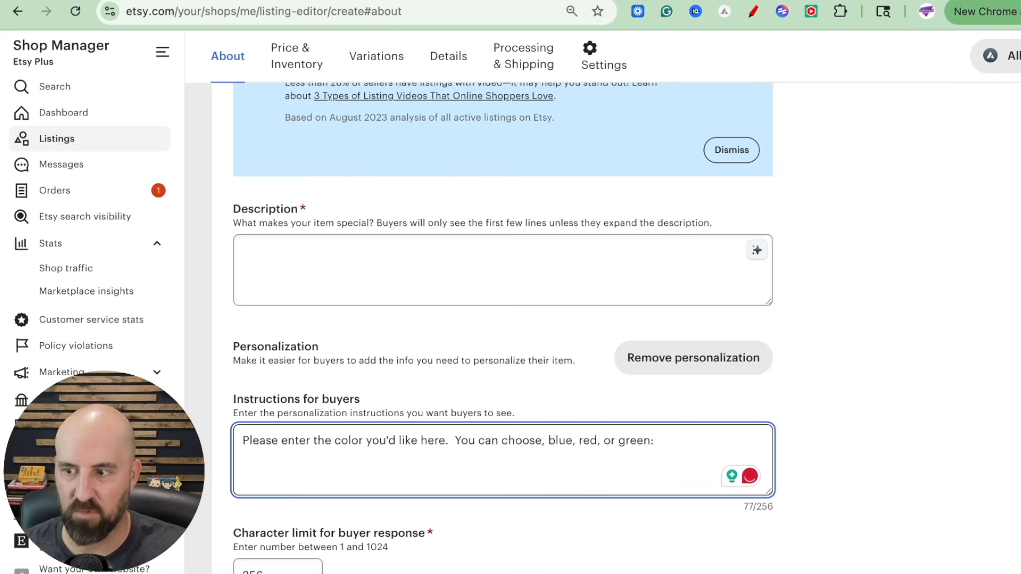
Step: Make personalization optional for the buyer and switch it back to required
{"action": "scroll", "coordinate": [324, 453], "scroll_direction": "down", "scroll_amount": 1}
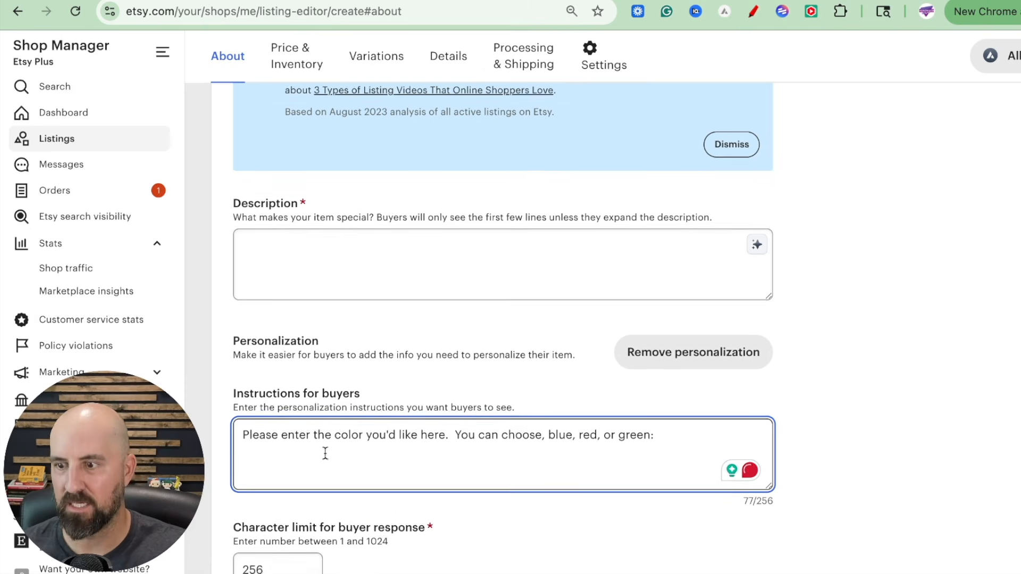
{"action": "scroll", "coordinate": [325, 453], "scroll_direction": "down", "scroll_amount": 5}
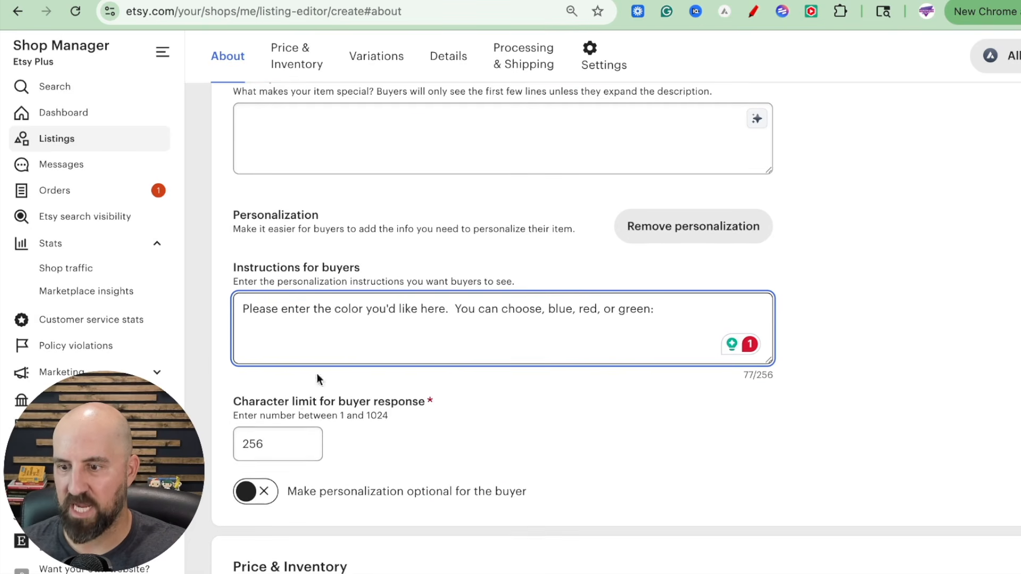
{"action": "left_click", "coordinate": [270, 498]}
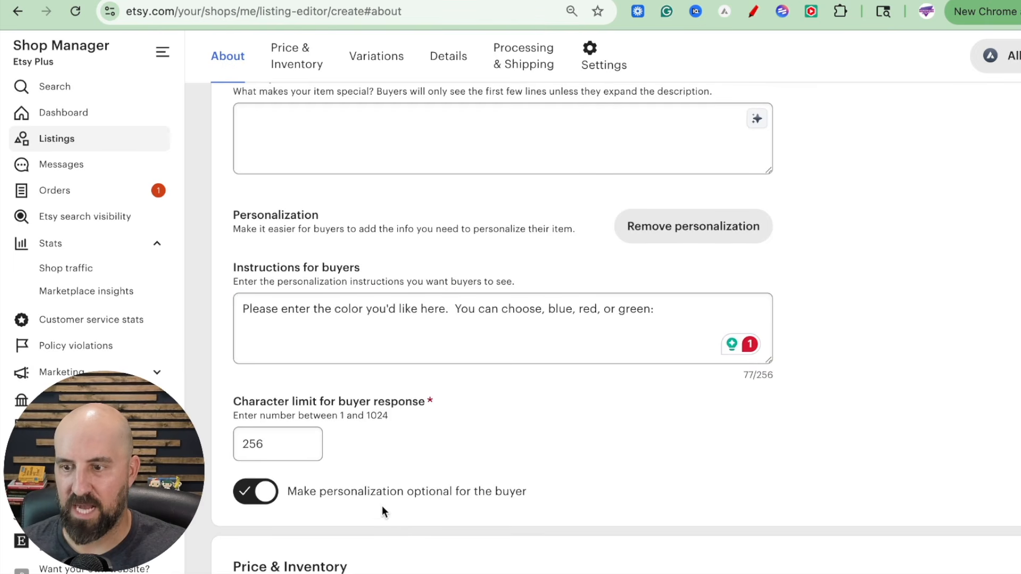
{"action": "left_click", "coordinate": [271, 498]}
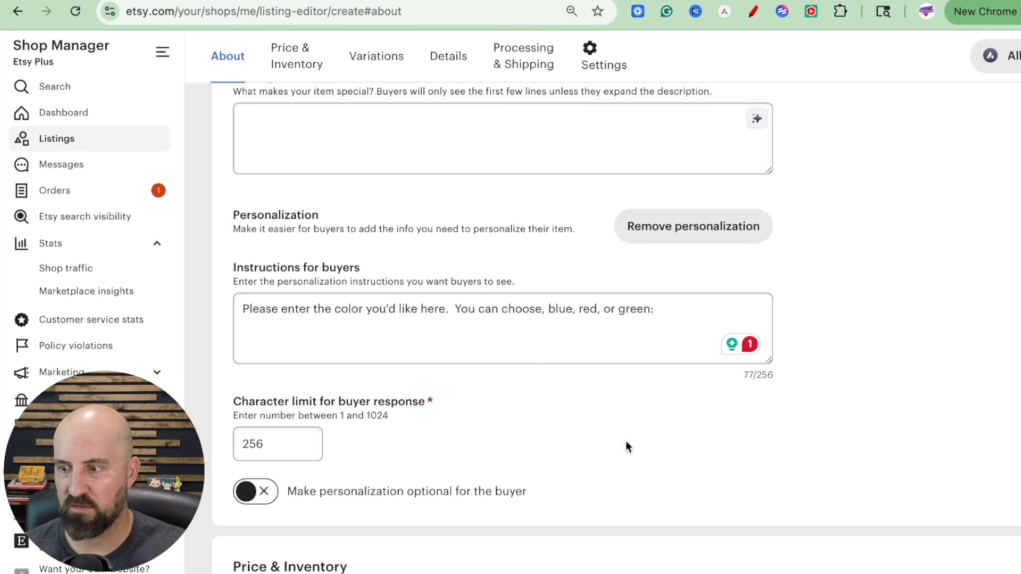
Step: Clear all text from the personalization instructions for buyers
{"action": "left_click", "coordinate": [684, 317]}
{"action": "left_click_drag", "start_coordinate": [684, 317], "coordinate": [244, 294]}
{"action": "key", "text": "BackSpace"}
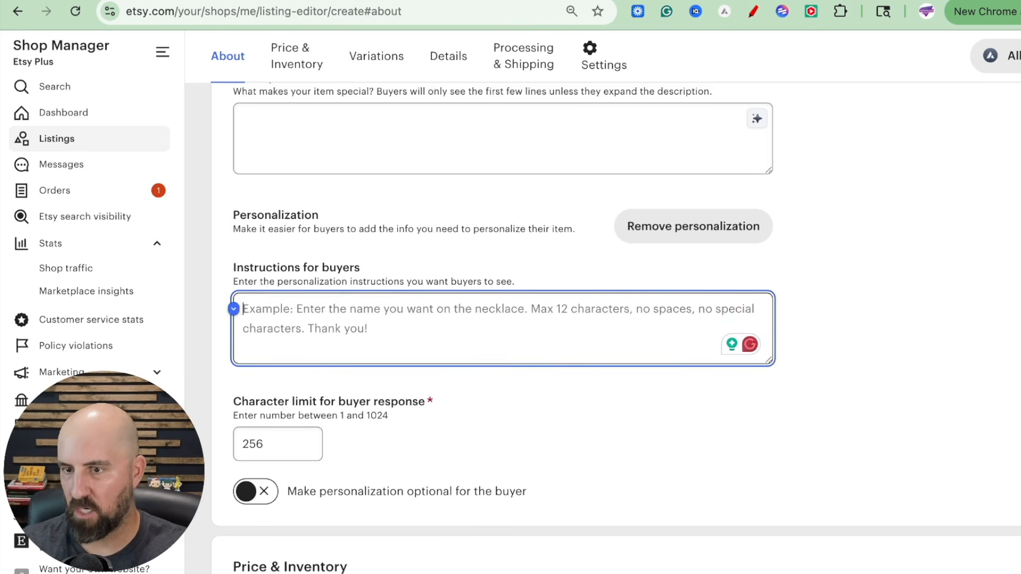
Step: Open the listing's variations for management and delete both the Size and Design variations
{"action": "scroll", "coordinate": [387, 304], "scroll_direction": "up", "scroll_amount": 15}
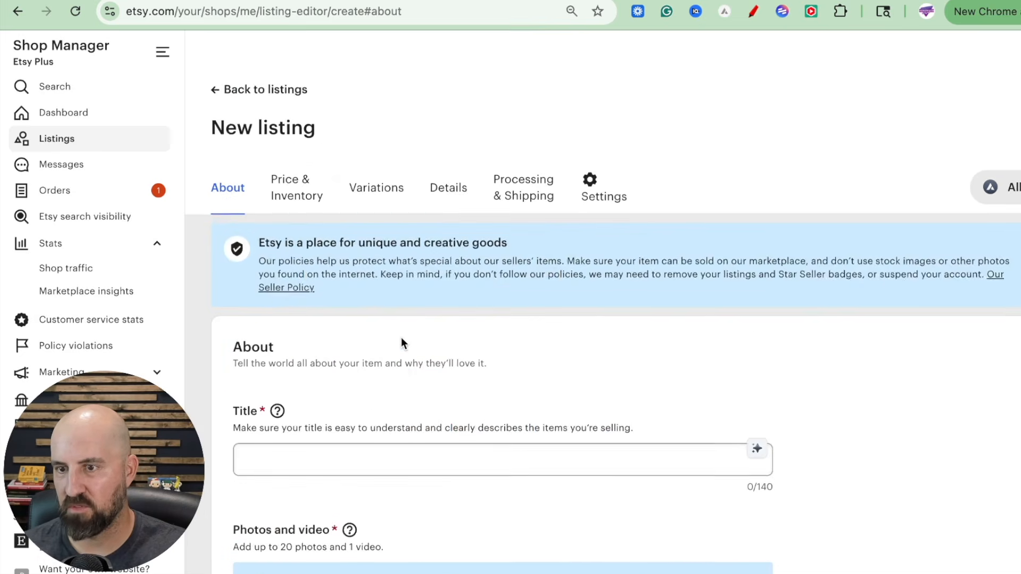
{"action": "scroll", "coordinate": [400, 341], "scroll_direction": "down", "scroll_amount": 8}
{"action": "scroll", "coordinate": [399, 343], "scroll_direction": "down", "scroll_amount": 15}
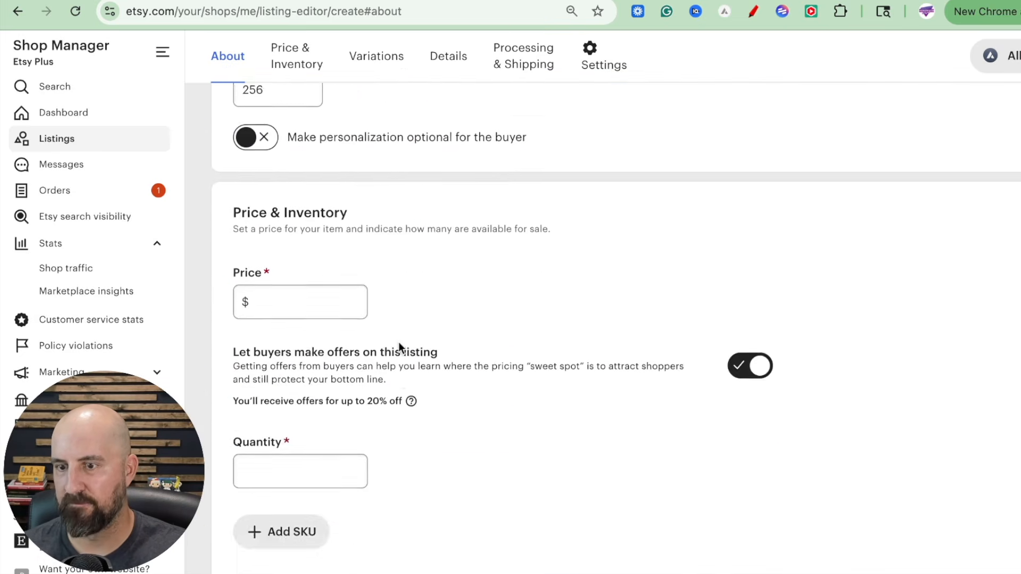
{"action": "scroll", "coordinate": [397, 343], "scroll_direction": "down", "scroll_amount": 7}
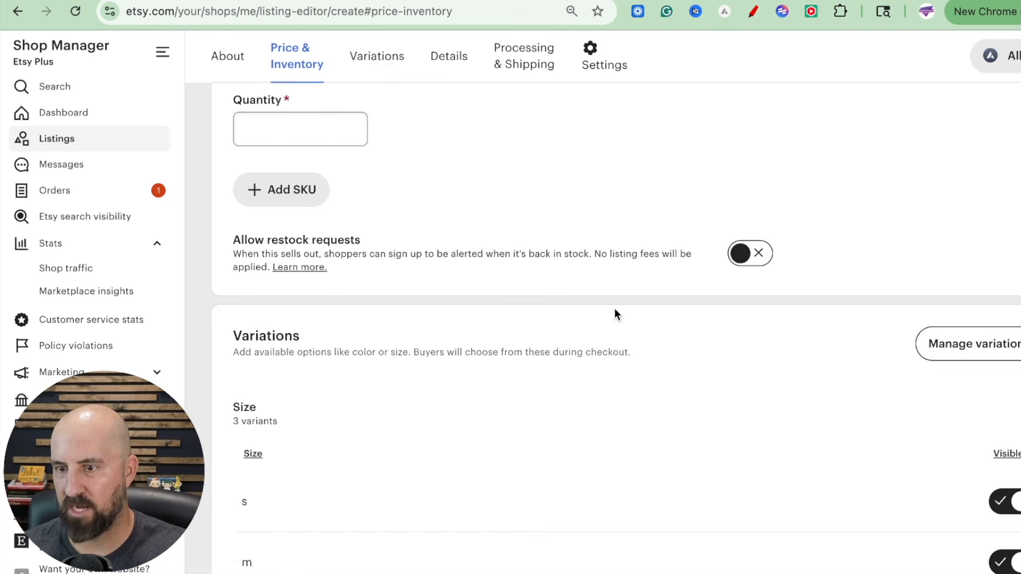
{"action": "scroll", "coordinate": [614, 315], "scroll_direction": "down", "scroll_amount": 2}
{"action": "scroll", "coordinate": [665, 312], "scroll_direction": "down", "scroll_amount": 2}
{"action": "scroll", "coordinate": [850, 266], "scroll_direction": "down", "scroll_amount": 1}
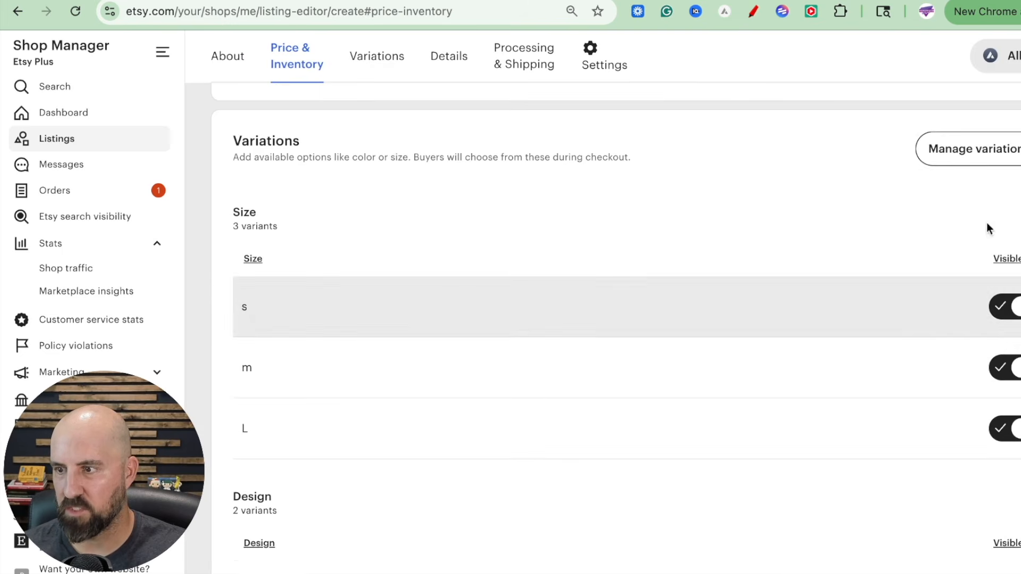
{"action": "left_click", "coordinate": [981, 160]}
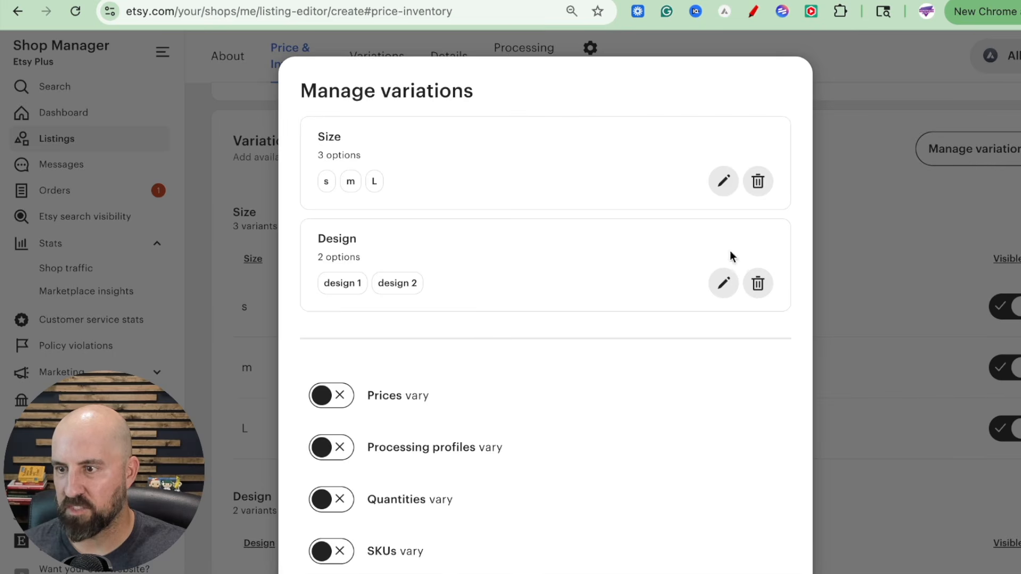
{"action": "left_click", "coordinate": [756, 182]}
{"action": "left_click", "coordinate": [757, 208]}
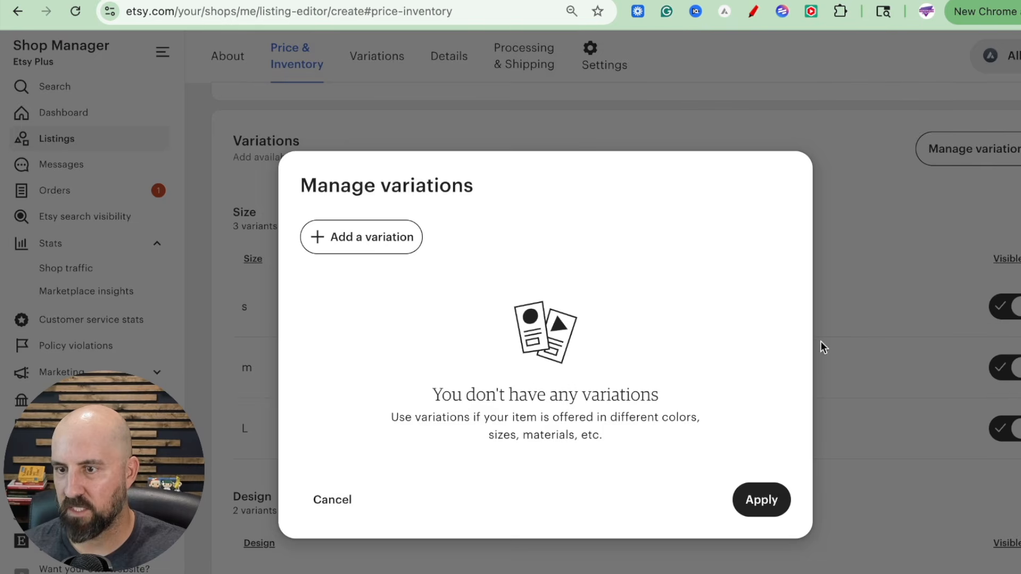
Step: Start a new custom variation for the listing and name it Color and Size
{"action": "left_click", "coordinate": [417, 240]}
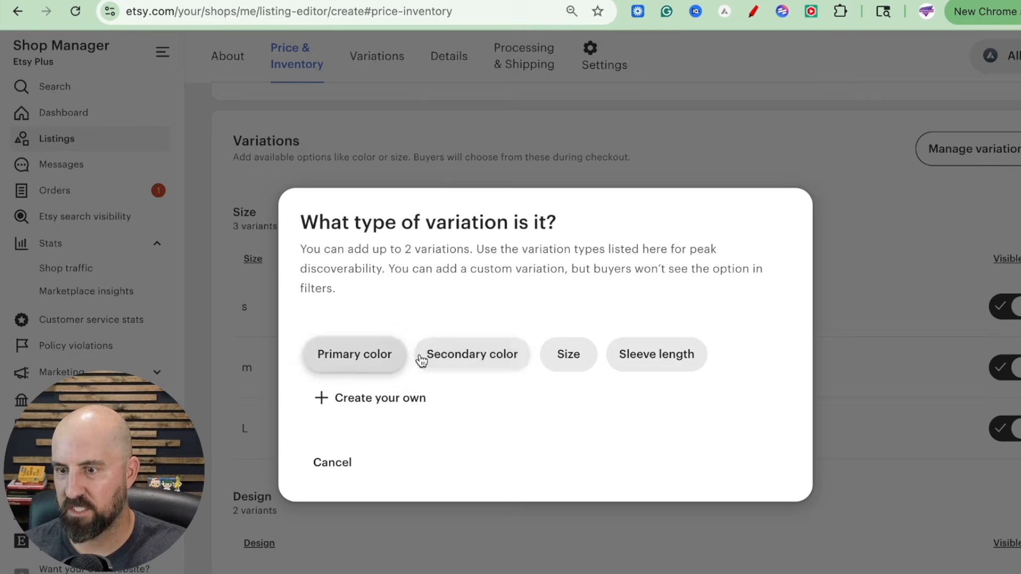
{"action": "left_click", "coordinate": [374, 396]}
{"action": "left_click", "coordinate": [434, 220]}
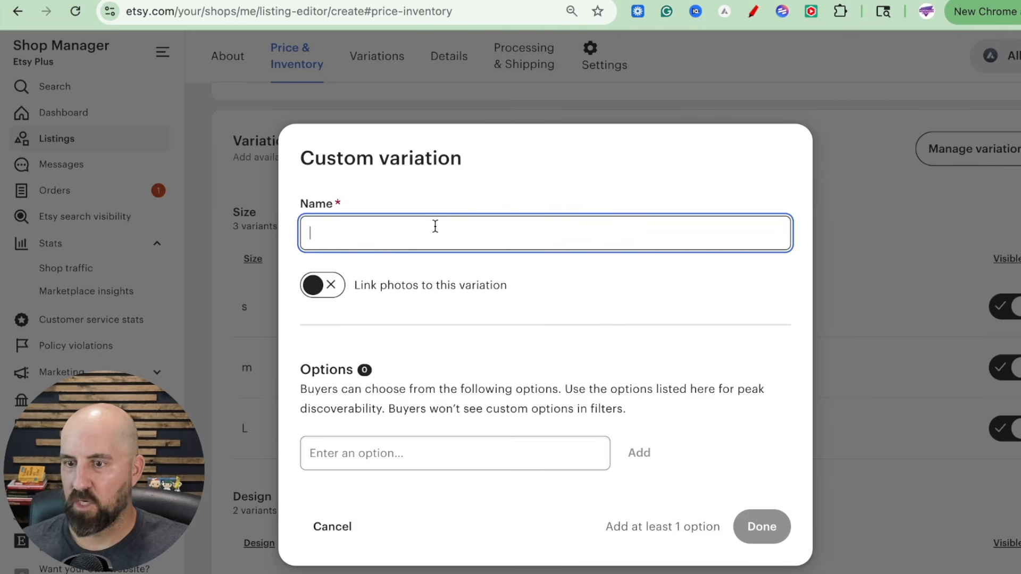
{"action": "type", "text": "Col"}
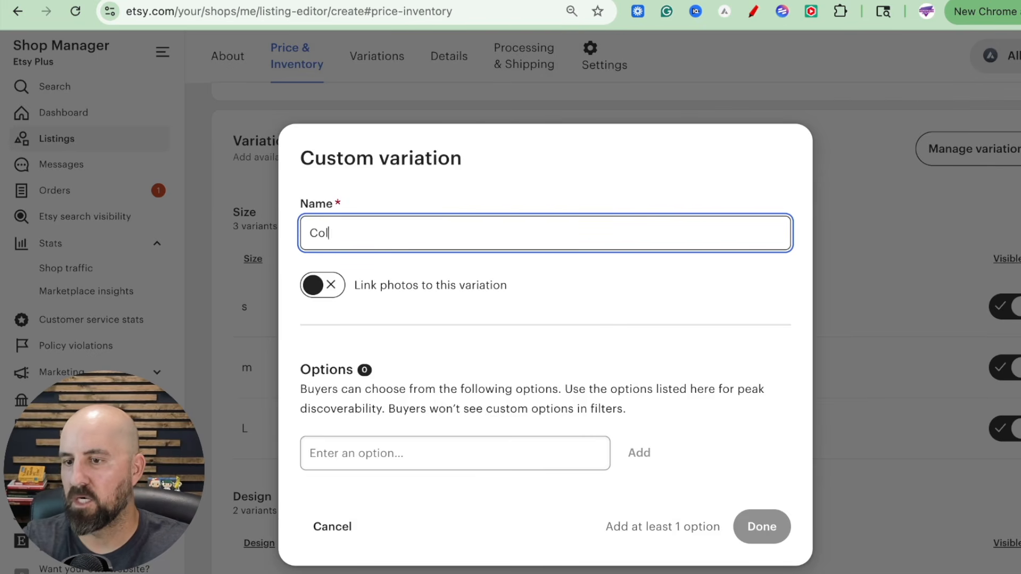
{"action": "type", "text": "or and"}
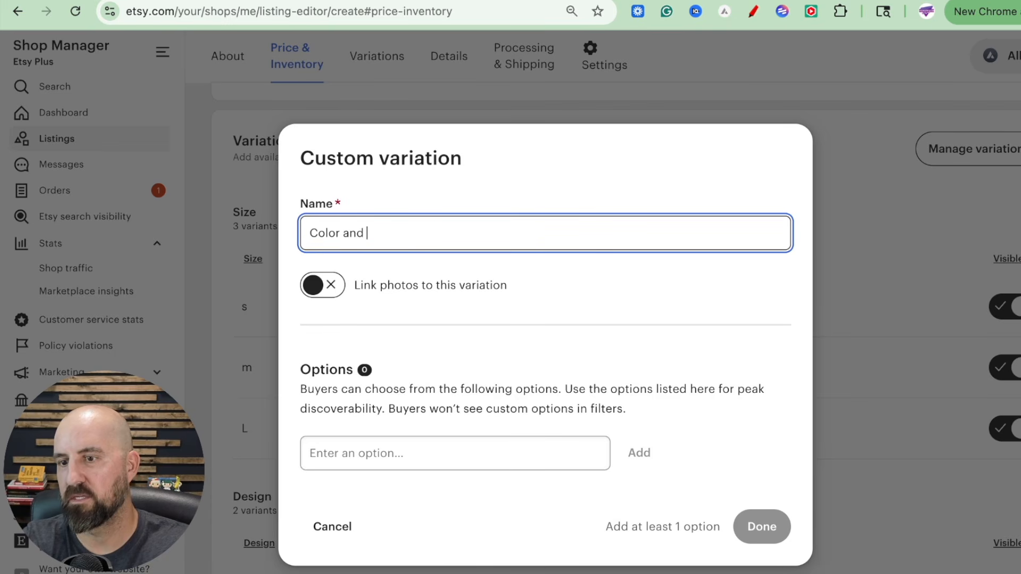
{"action": "type", "text": " Size"}
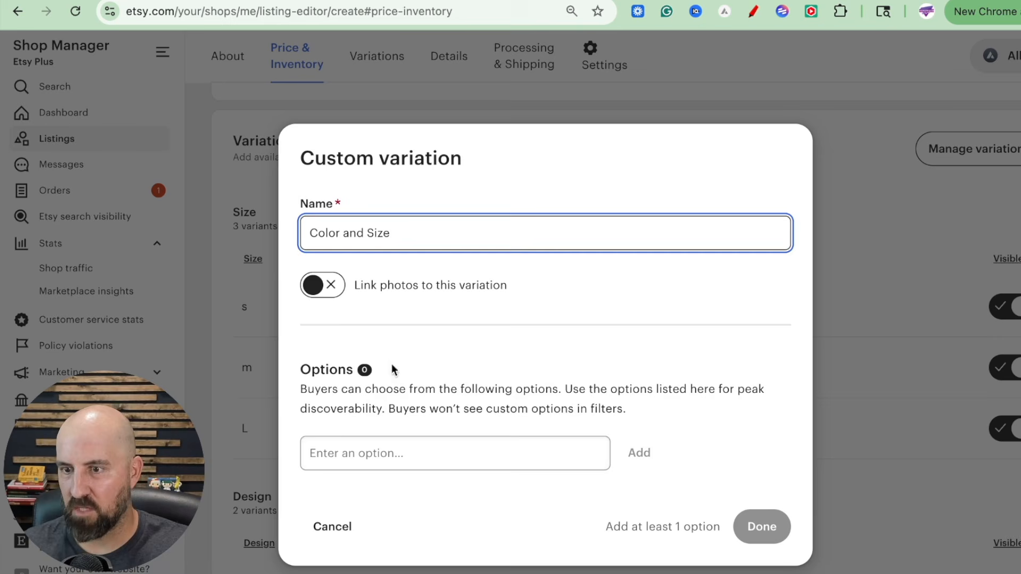
Step: Add the options s - red, m - red and L - red to the Color and Size variation
{"action": "left_click", "coordinate": [424, 444]}
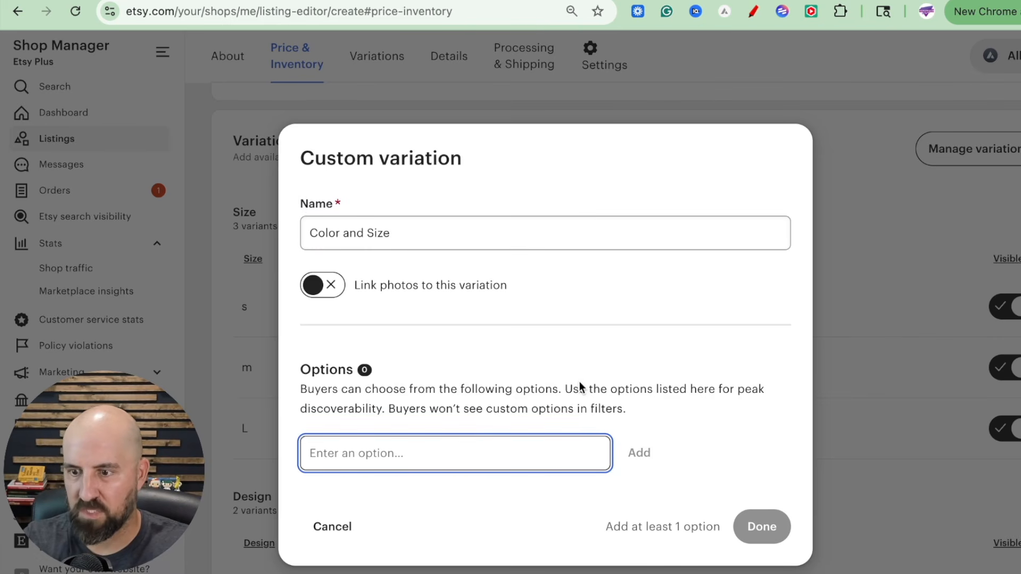
{"action": "type", "text": "s - "}
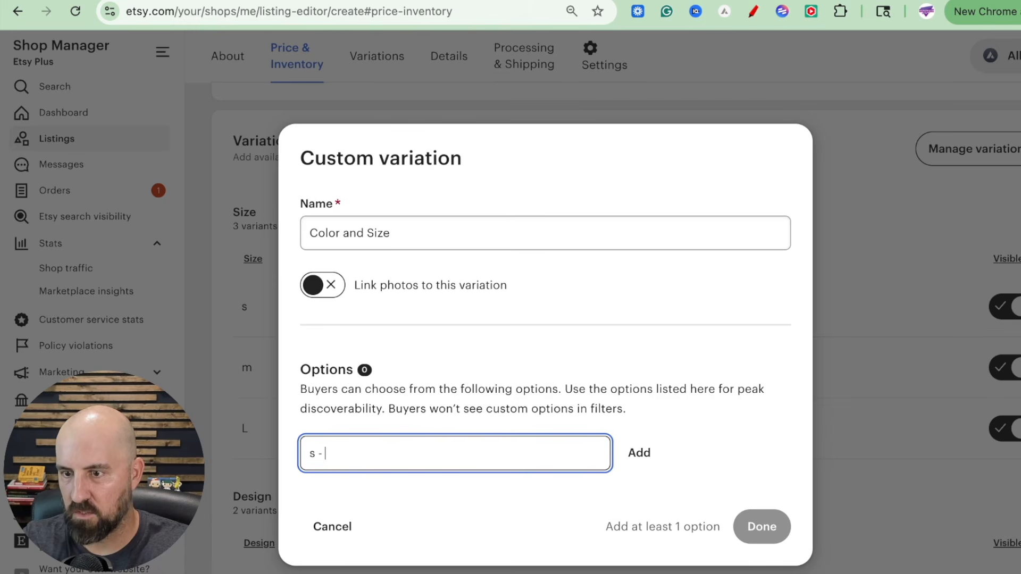
{"action": "type", "text": "red"}
{"action": "key", "text": "Return"}
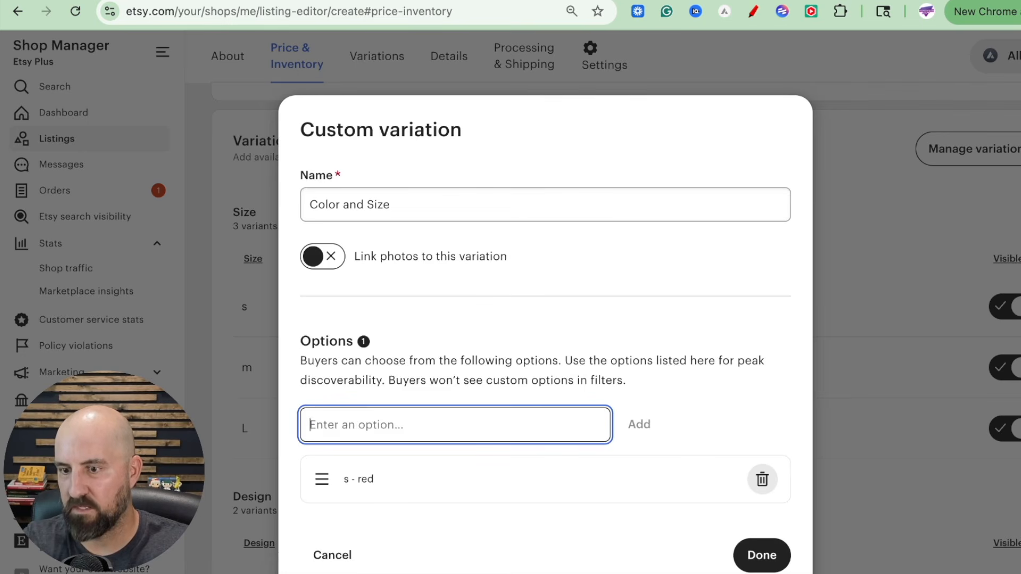
{"action": "type", "text": "m - red"}
{"action": "key", "text": "Return"}
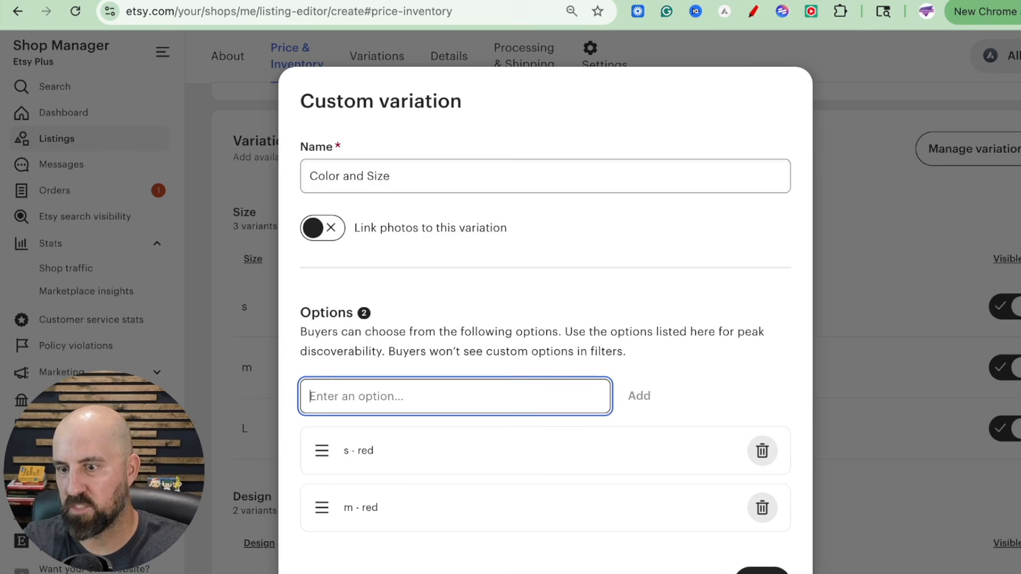
{"action": "type", "text": "L"}
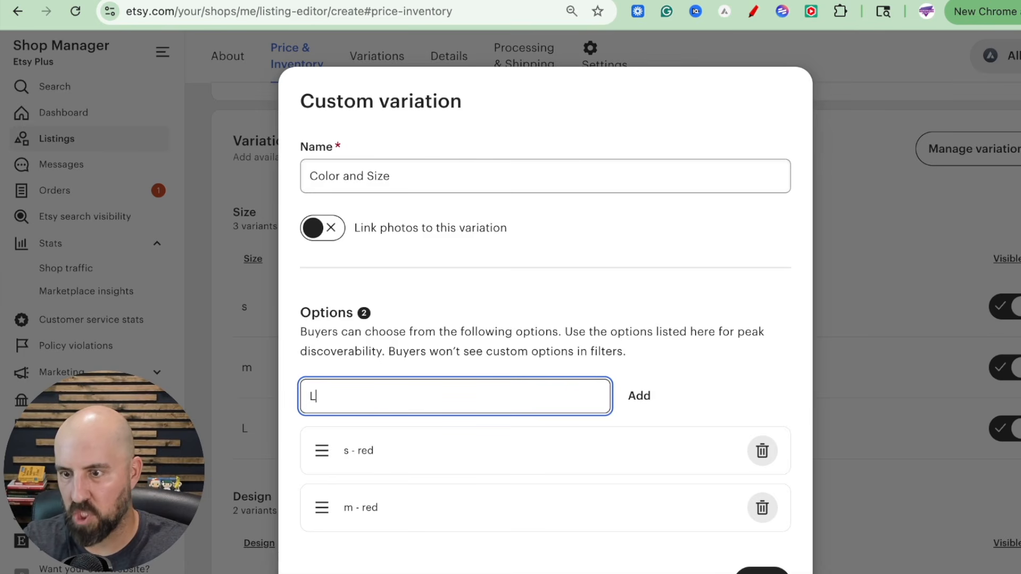
{"action": "type", "text": " - red"}
{"action": "key", "text": "Return"}
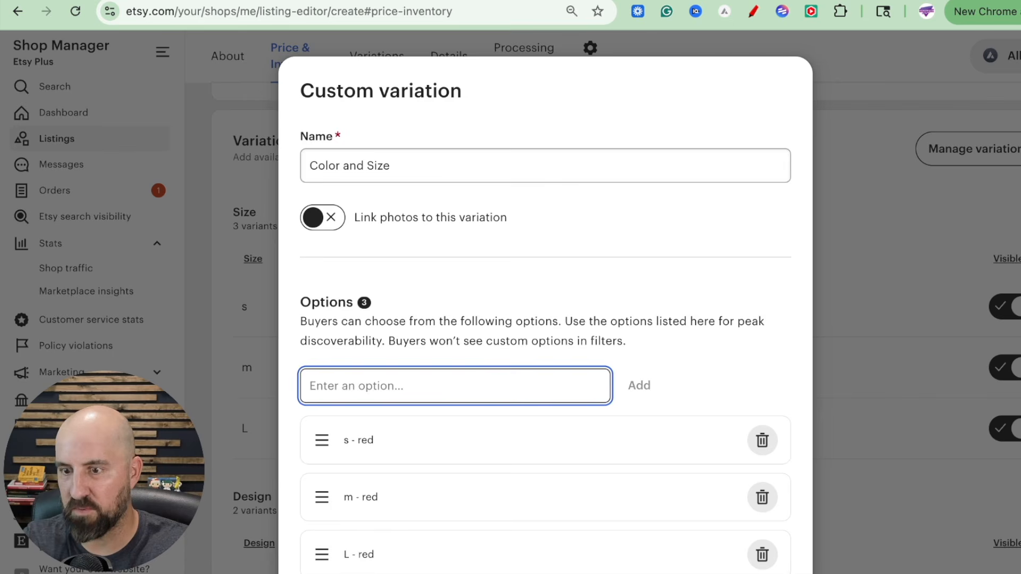
Step: Add the options s - green, m - green and L - green and finish the Color and Size variation
{"action": "type", "text": "s - green"}
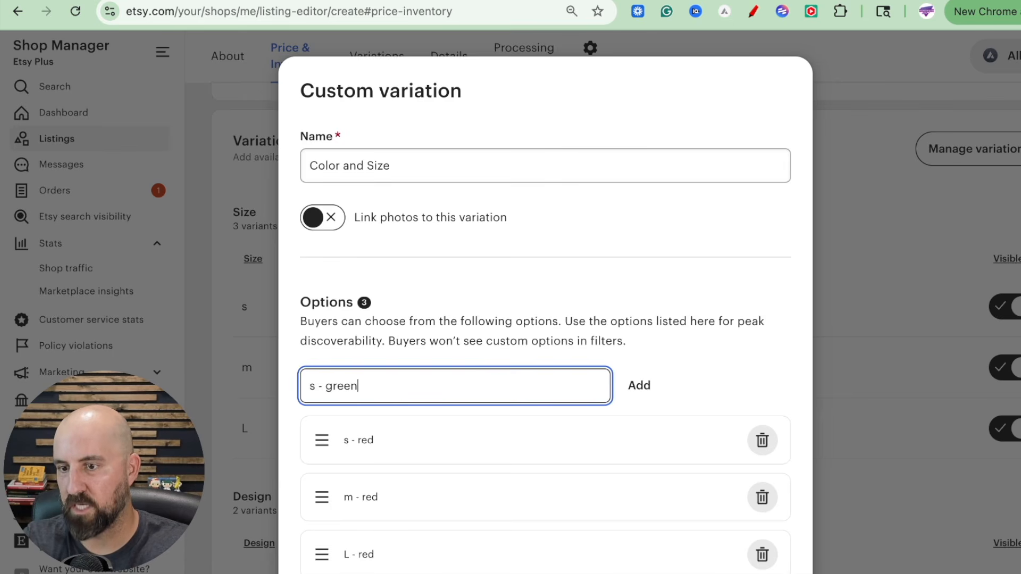
{"action": "key", "text": "Return"}
{"action": "type", "text": "s"}
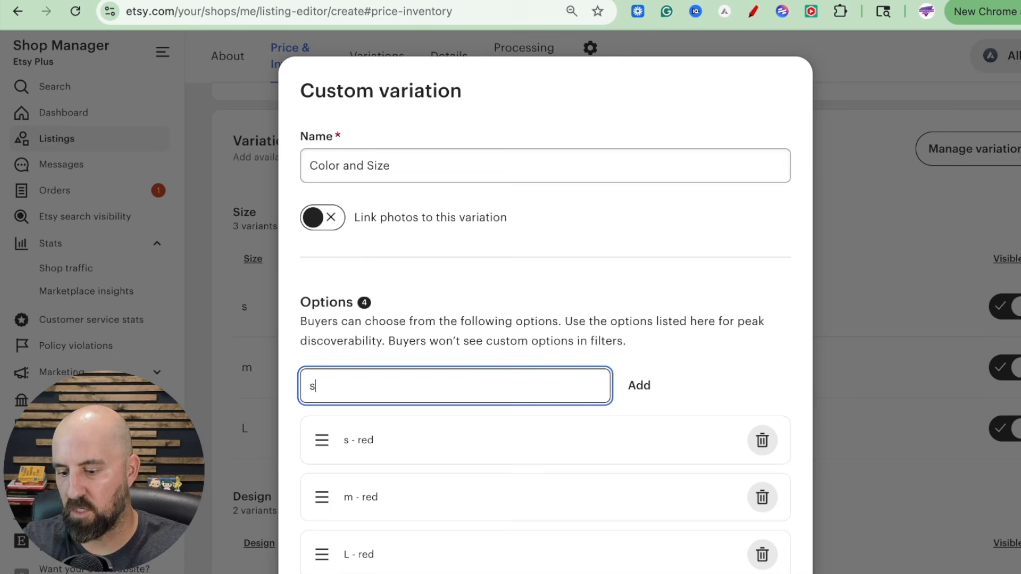
{"action": "key", "text": "BackSpace"}
{"action": "type", "text": "m - green"}
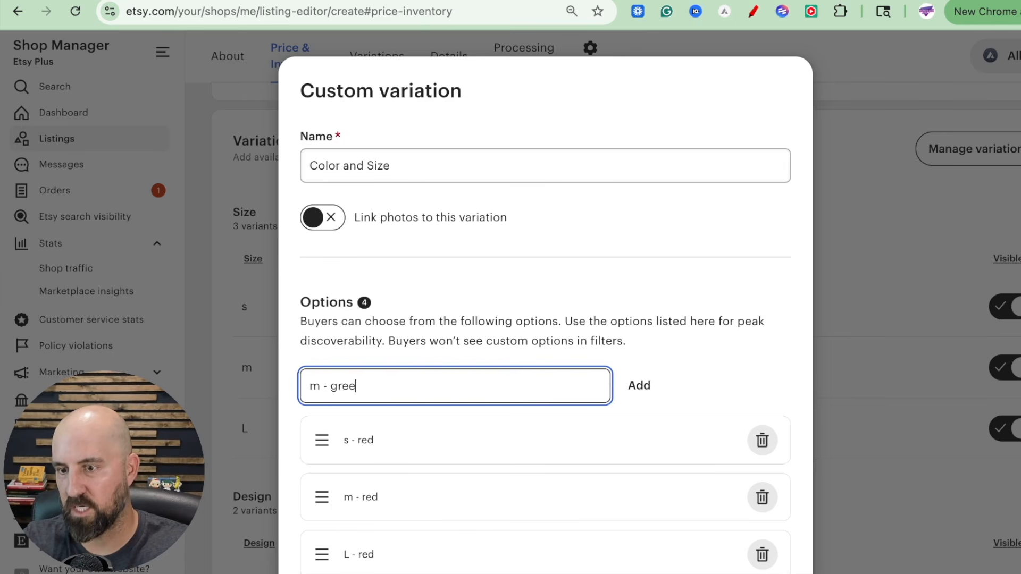
{"action": "key", "text": "Return"}
{"action": "type", "text": "L -"}
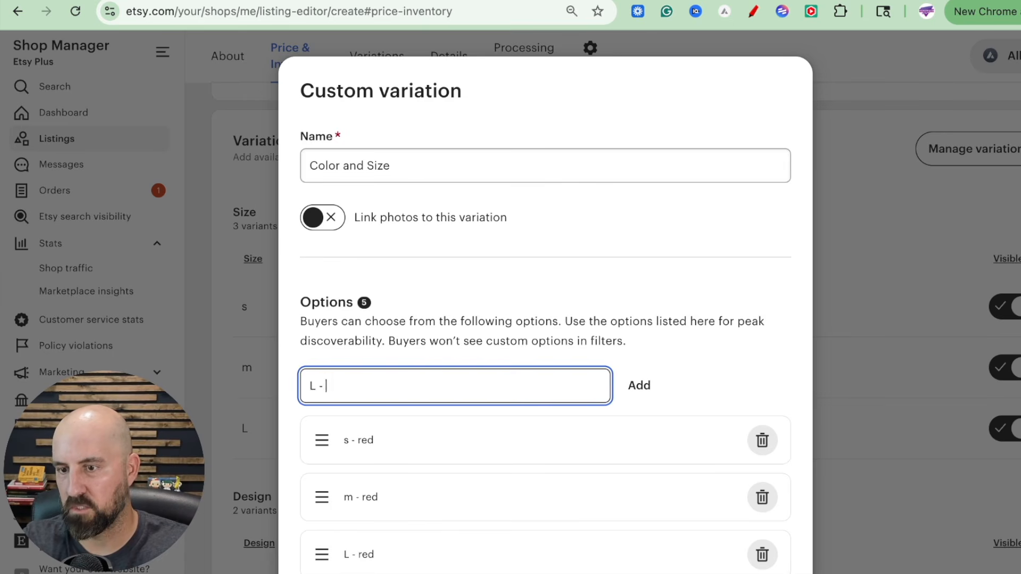
{"action": "type", "text": " green"}
{"action": "key", "text": "Return"}
{"action": "scroll", "coordinate": [679, 358], "scroll_direction": "down", "scroll_amount": 4}
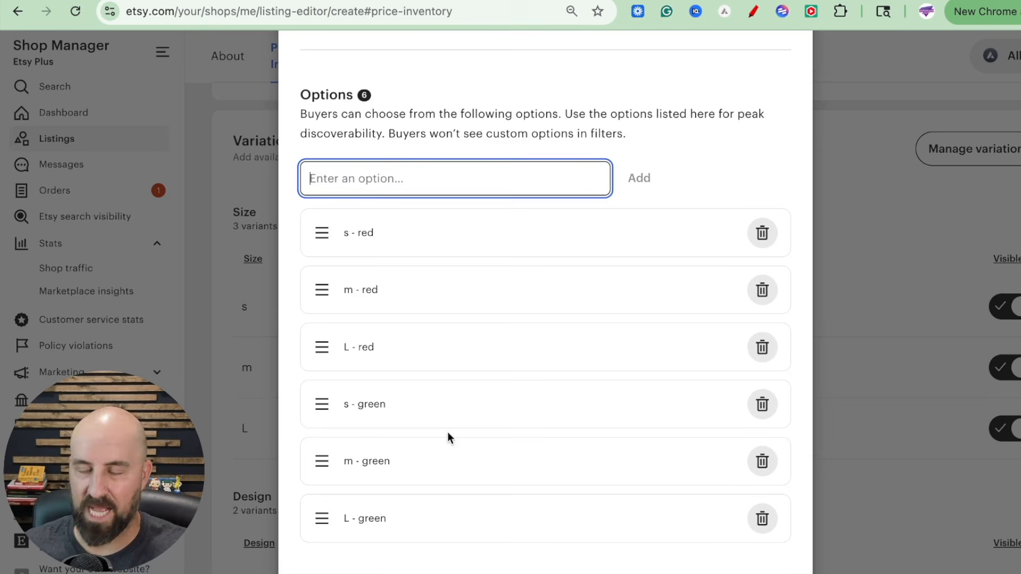
{"action": "left_click", "coordinate": [695, 569]}
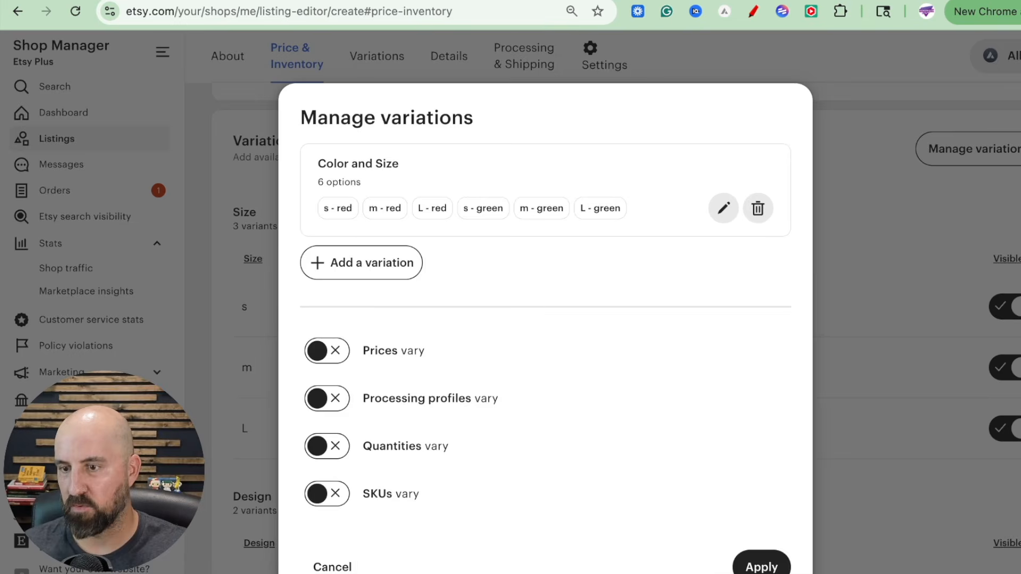
Step: Add a second custom variation named Design with the options Design 1 and Design 2
{"action": "left_click", "coordinate": [358, 266]}
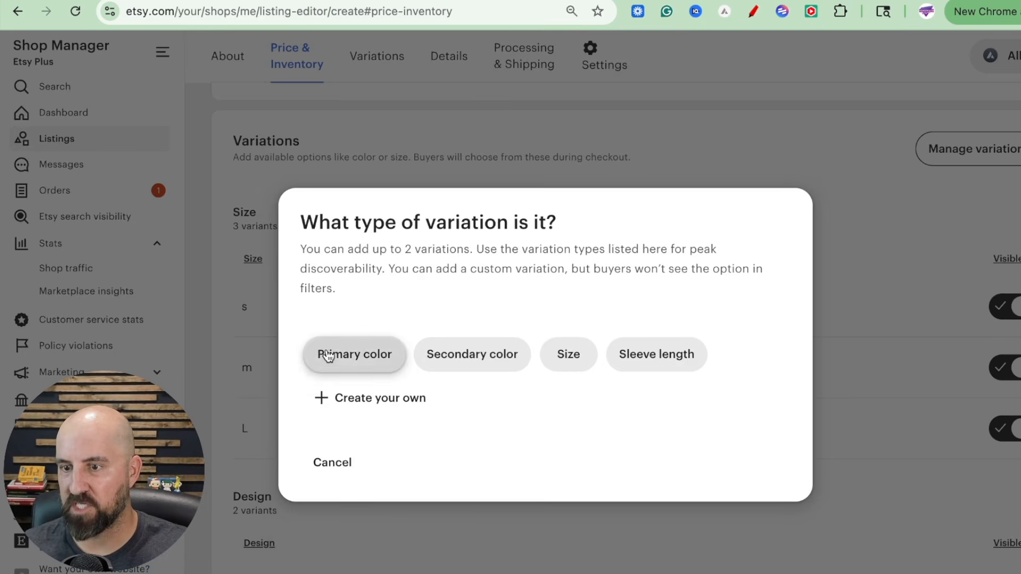
{"action": "left_click", "coordinate": [340, 397]}
{"action": "left_click", "coordinate": [420, 233]}
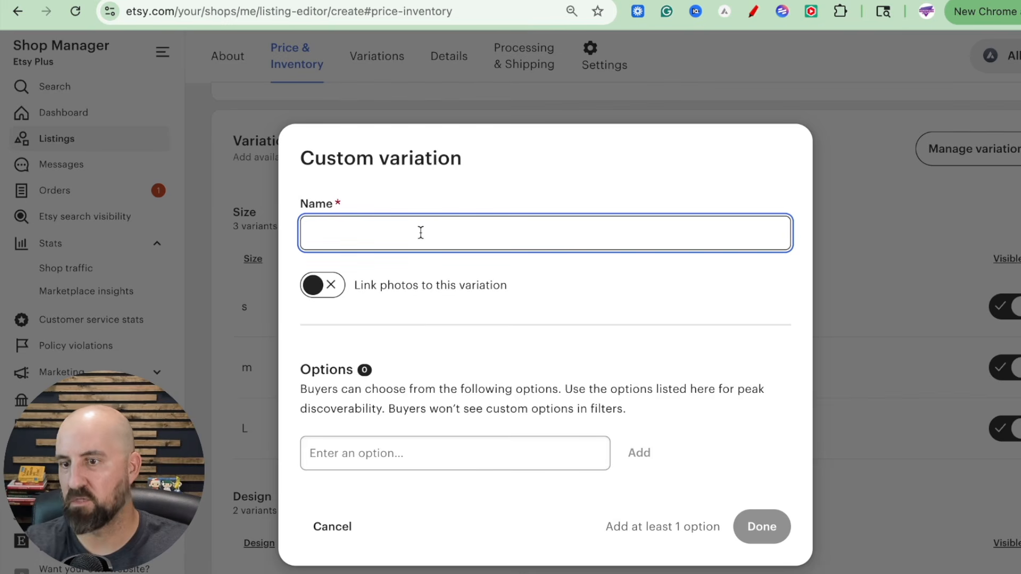
{"action": "type", "text": "Design"}
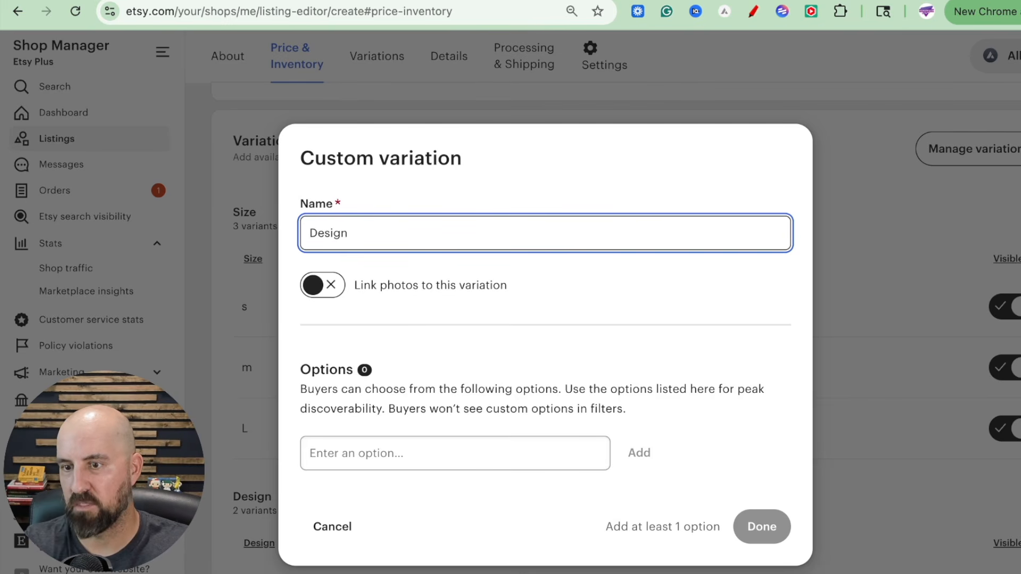
{"action": "left_click", "coordinate": [420, 453]}
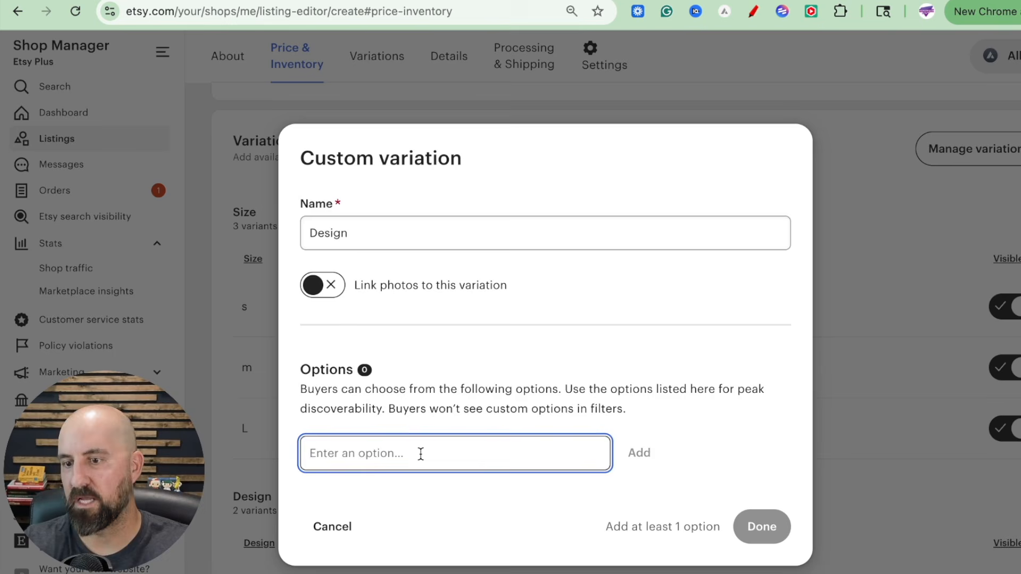
{"action": "type", "text": "Design 1"}
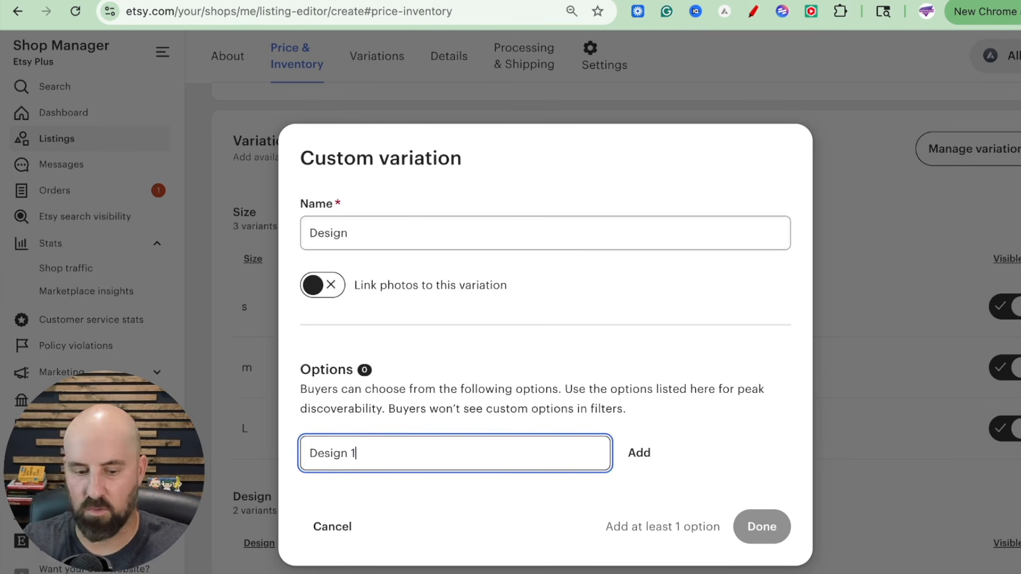
{"action": "key", "text": "Return"}
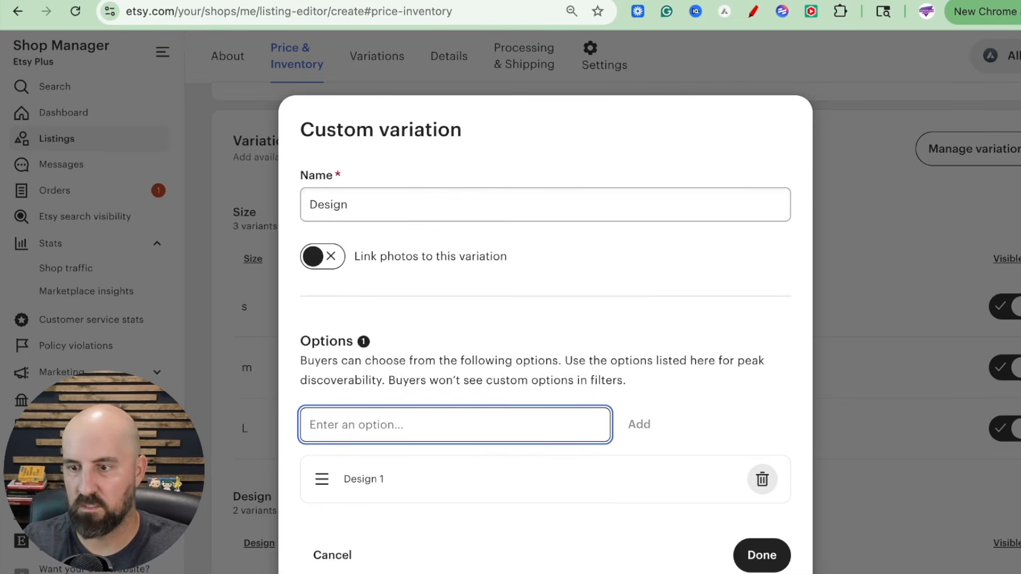
{"action": "type", "text": "Design 2"}
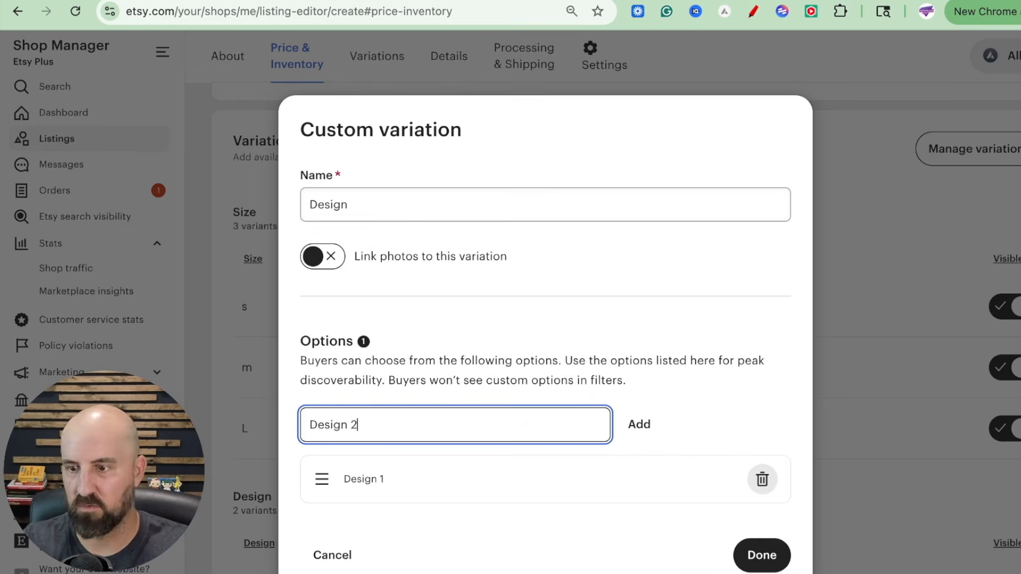
{"action": "key", "text": "Return"}
{"action": "left_click", "coordinate": [762, 571]}
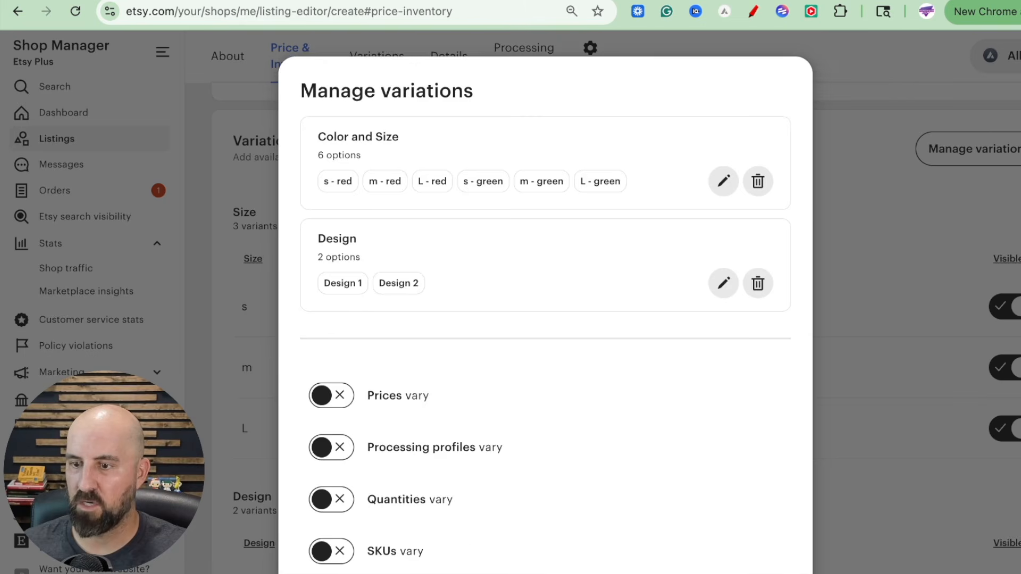
Step: Let prices vary for each Color and Size and Design combination and apply the variations to the listing
{"action": "scroll", "coordinate": [546, 319], "scroll_direction": "down", "scroll_amount": 1}
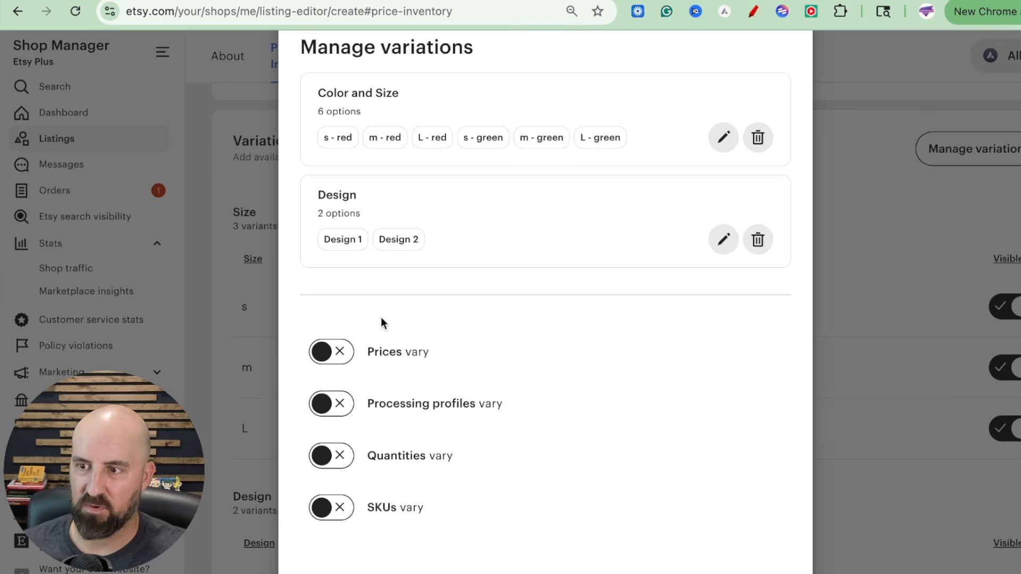
{"action": "left_click", "coordinate": [332, 360]}
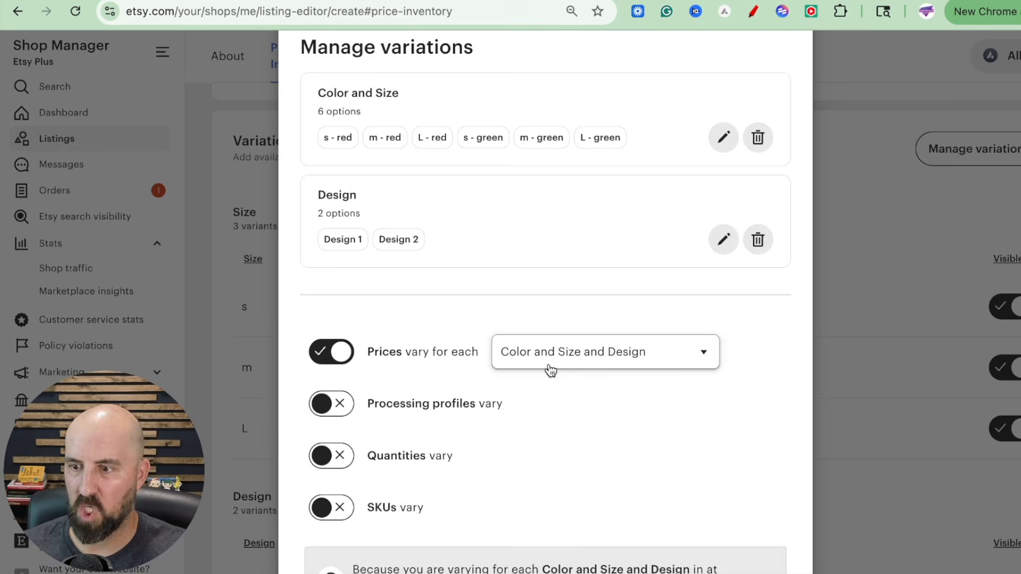
{"action": "scroll", "coordinate": [549, 370], "scroll_direction": "down", "scroll_amount": 2}
{"action": "left_click", "coordinate": [607, 266]}
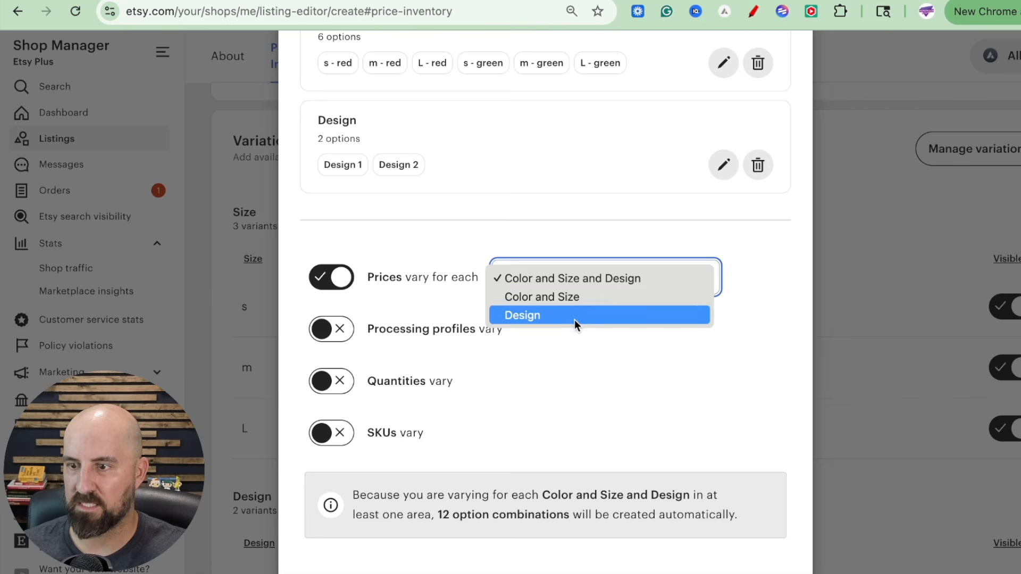
{"action": "left_click", "coordinate": [690, 376]}
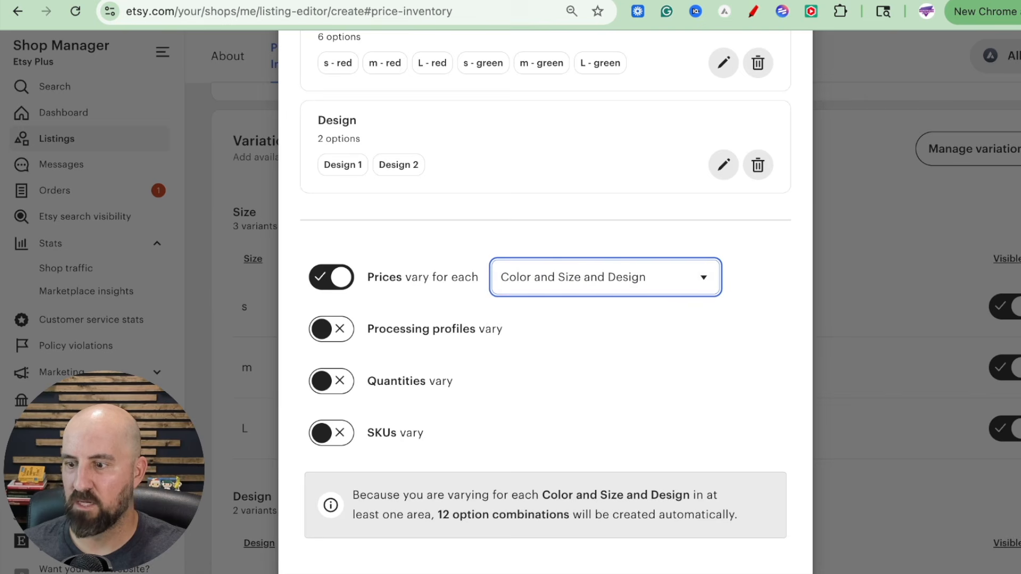
{"action": "left_click", "coordinate": [760, 572]}
Step: Review the table of Color and Size and Design combinations with their individual price fields
{"action": "scroll", "coordinate": [511, 415], "scroll_direction": "down", "scroll_amount": 2}
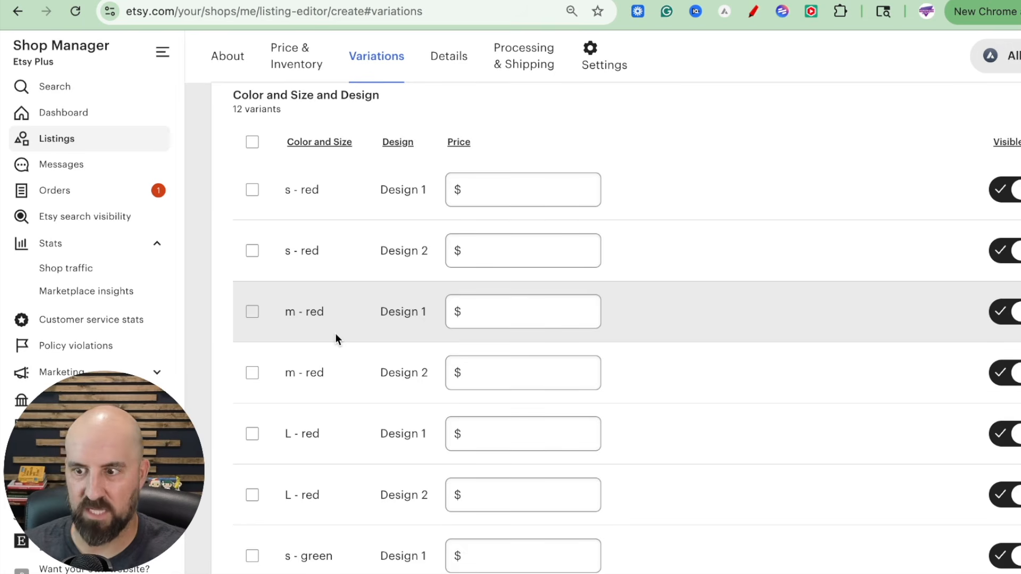
{"action": "scroll", "coordinate": [458, 335], "scroll_direction": "down", "scroll_amount": 5}
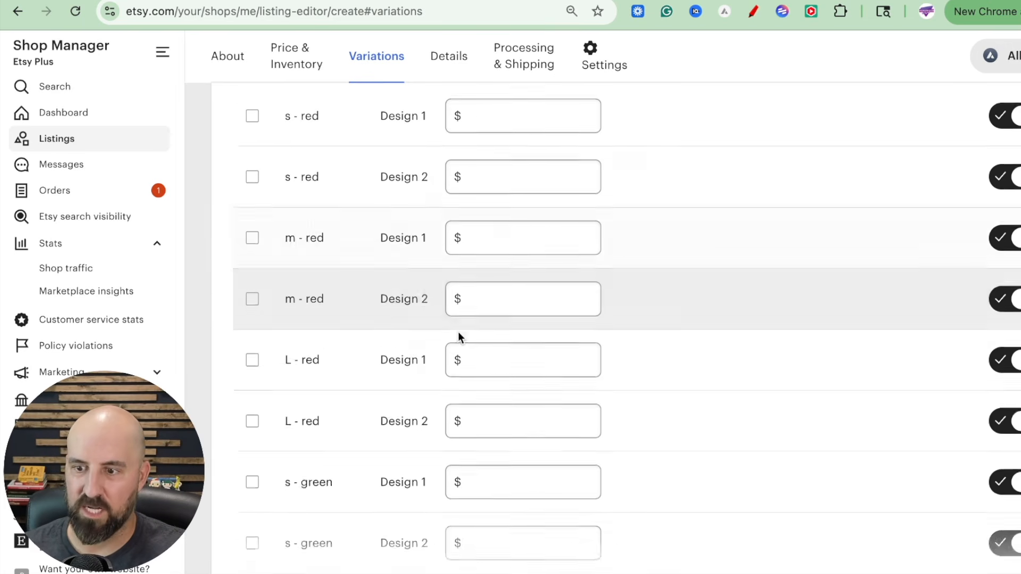
{"action": "left_click", "coordinate": [593, 412]}
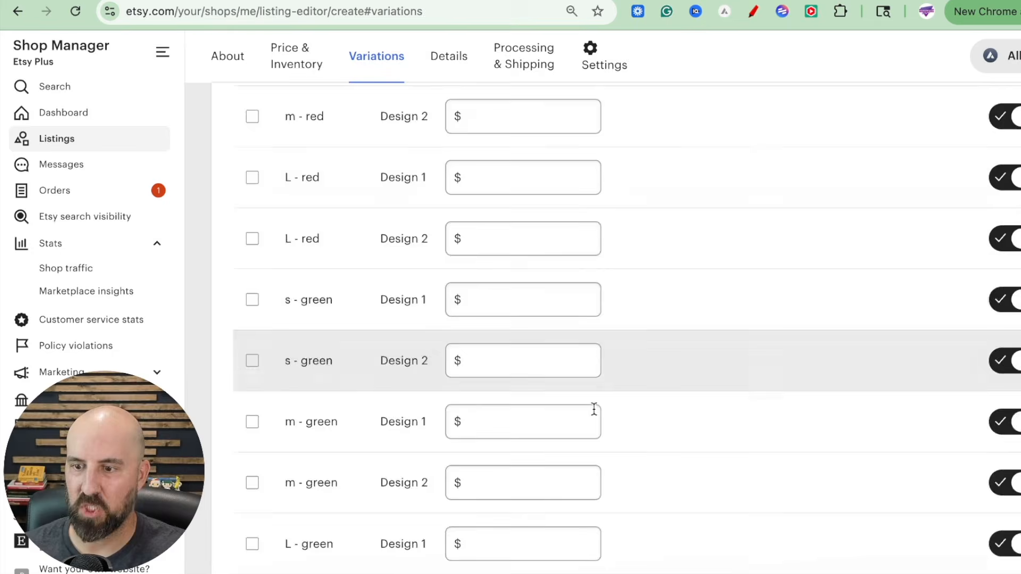
{"action": "scroll", "coordinate": [592, 410], "scroll_direction": "down", "scroll_amount": 6}
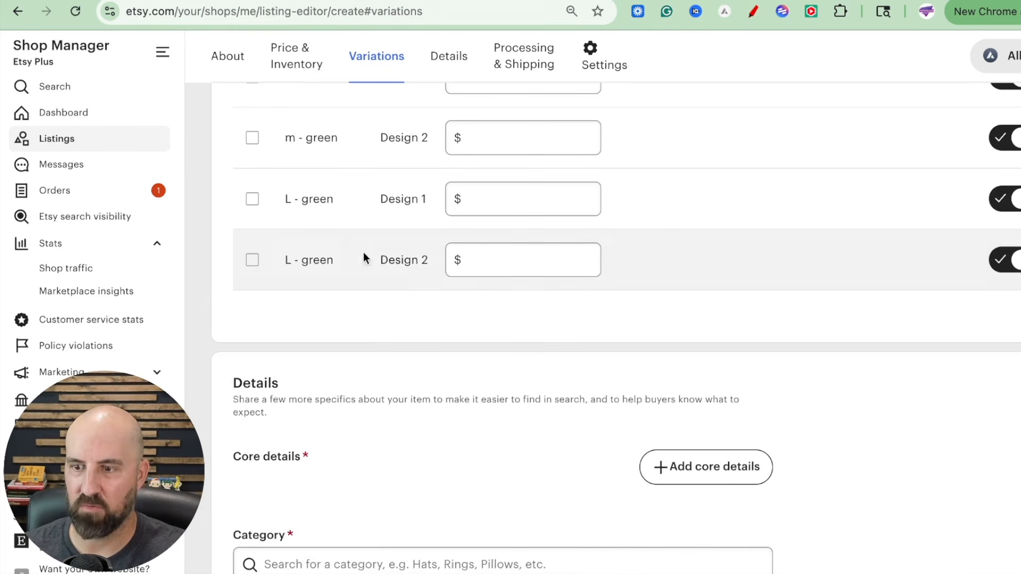
{"action": "scroll", "coordinate": [463, 302], "scroll_direction": "up", "scroll_amount": 1}
{"action": "scroll", "coordinate": [463, 302], "scroll_direction": "up", "scroll_amount": 6}
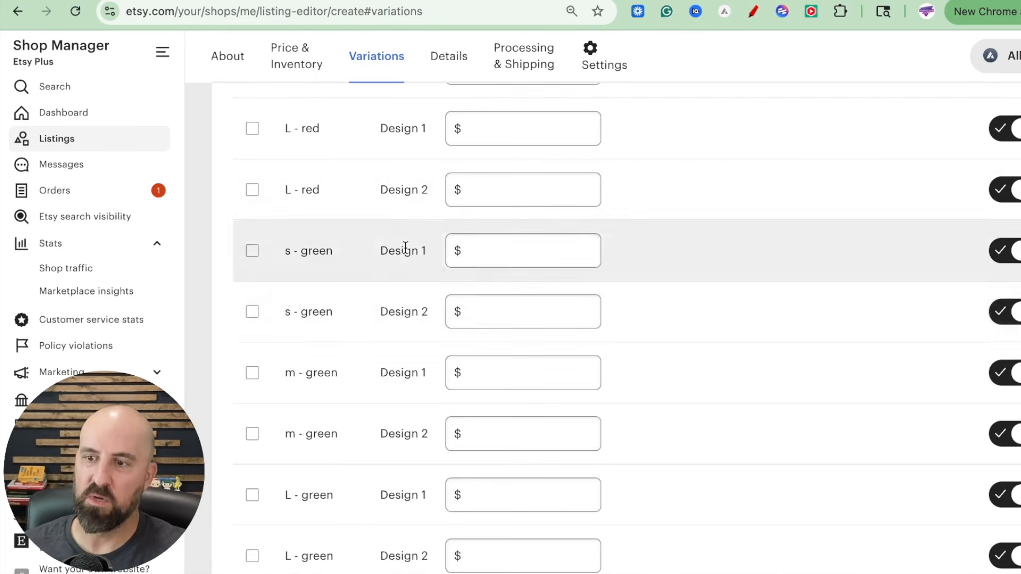
{"action": "scroll", "coordinate": [369, 307], "scroll_direction": "up", "scroll_amount": 3}
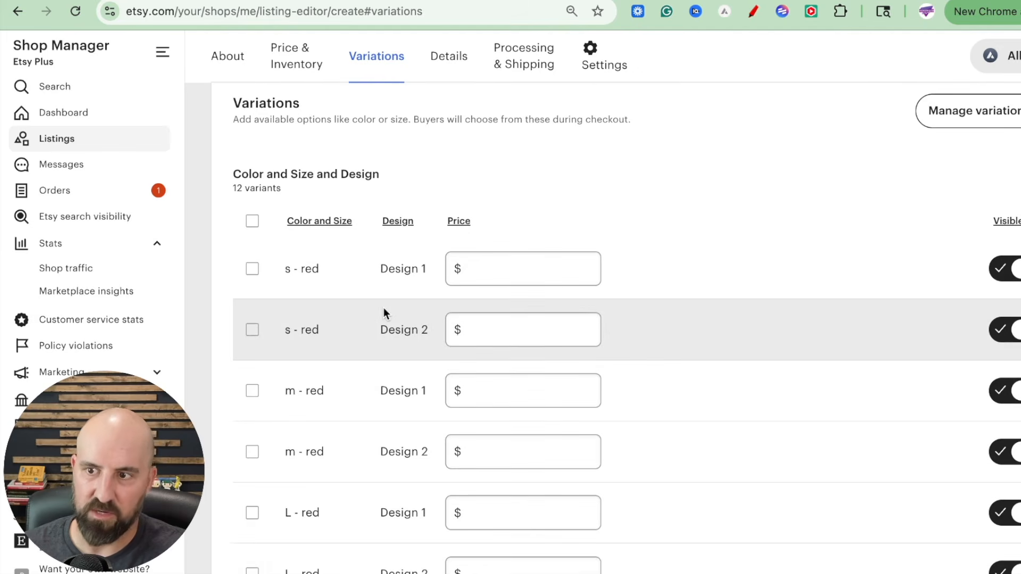
{"action": "scroll", "coordinate": [431, 314], "scroll_direction": "down", "scroll_amount": 6}
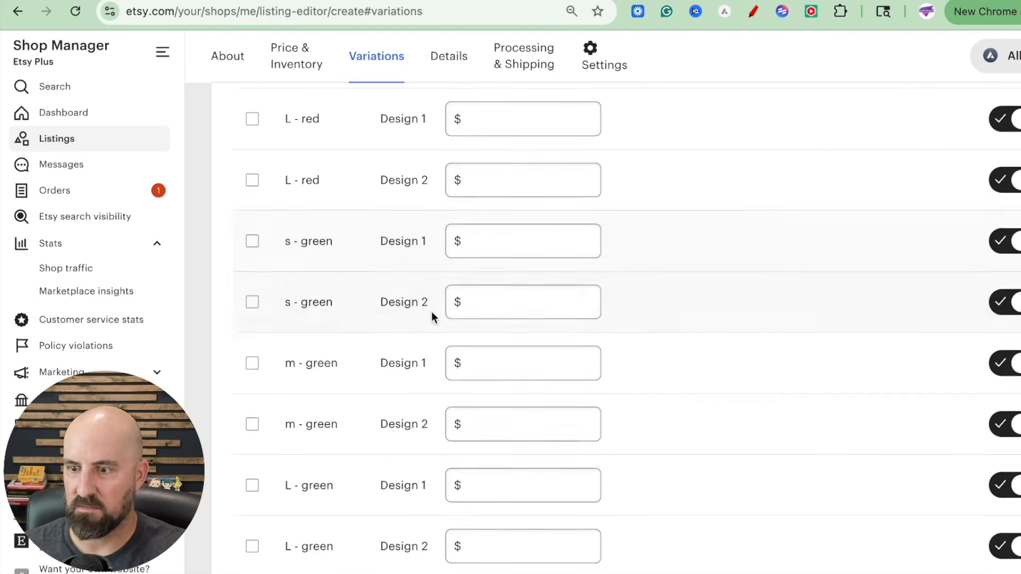
{"action": "scroll", "coordinate": [432, 315], "scroll_direction": "up", "scroll_amount": 6}
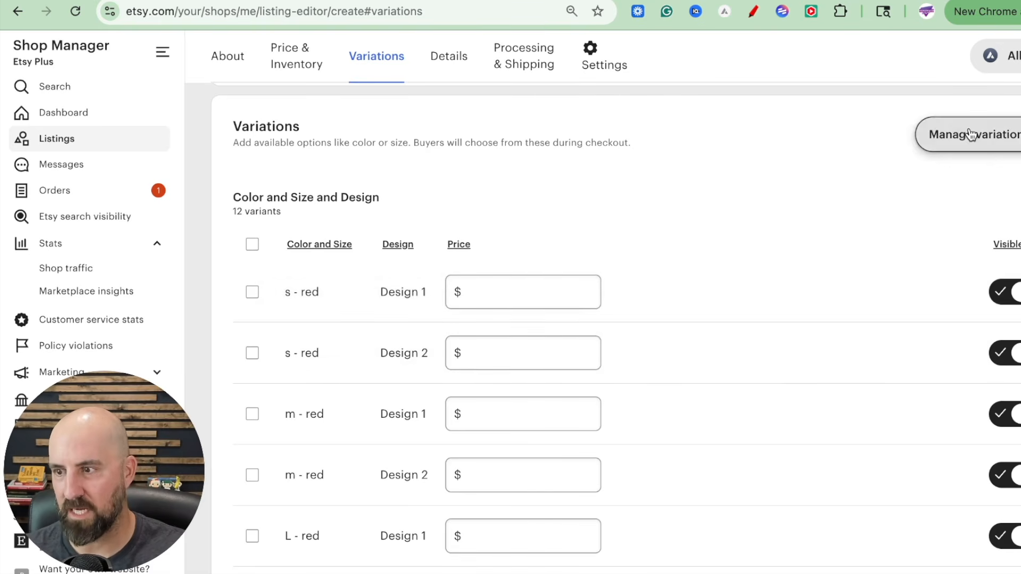
Step: Reopen the listing's variations for management and delete both the Color and Size and the Design variations
{"action": "left_click", "coordinate": [967, 135]}
{"action": "left_click", "coordinate": [756, 181]}
{"action": "left_click", "coordinate": [758, 208]}
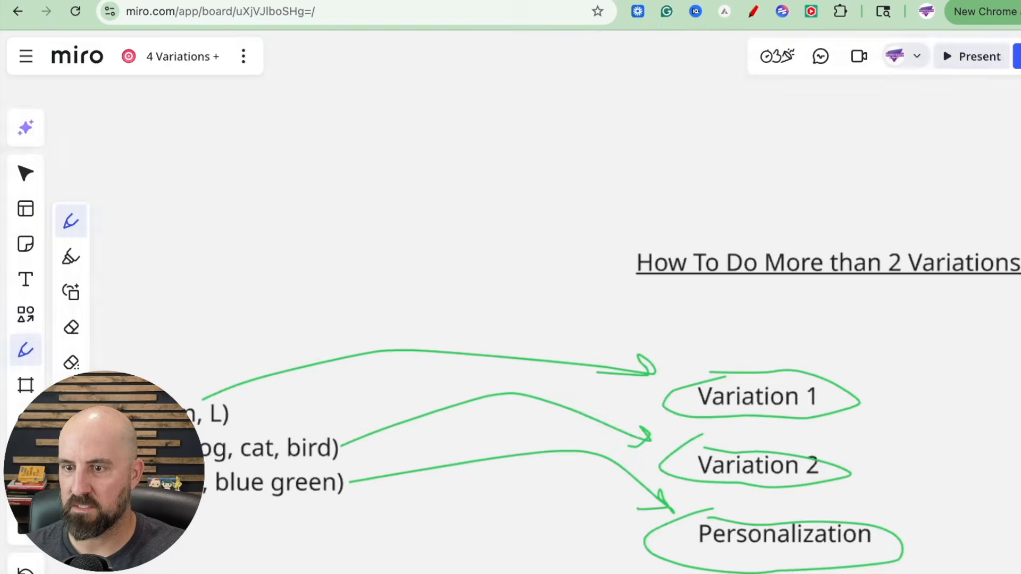
Step: On the Miro board, draw a short green line beside each of the material, length and design entries of the pendant example
{"action": "scroll", "coordinate": [412, 209], "scroll_direction": "left", "scroll_amount": 5}
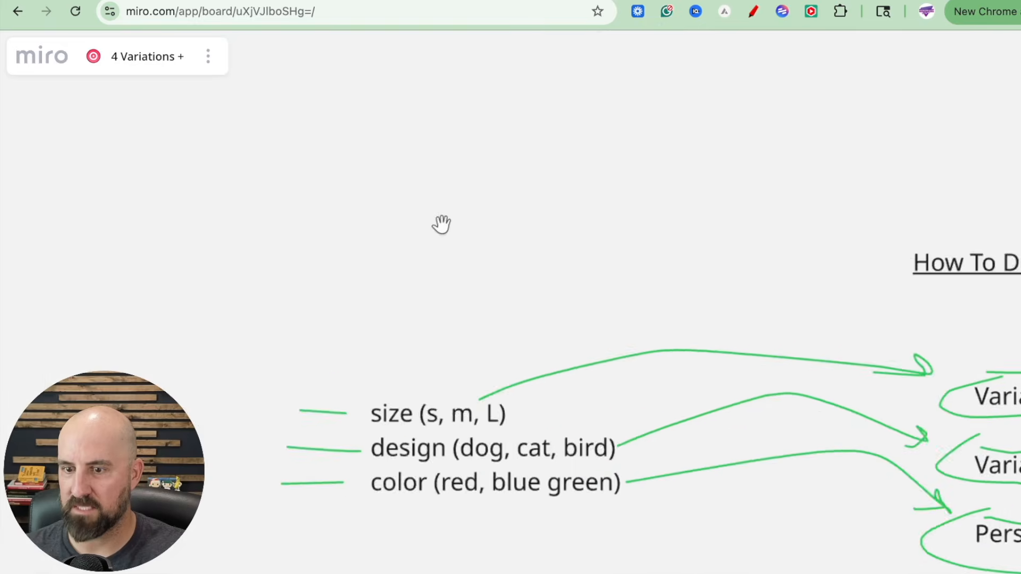
{"action": "scroll", "coordinate": [413, 212], "scroll_direction": "down", "scroll_amount": 5}
{"action": "scroll", "coordinate": [432, 227], "scroll_direction": "right", "scroll_amount": 4}
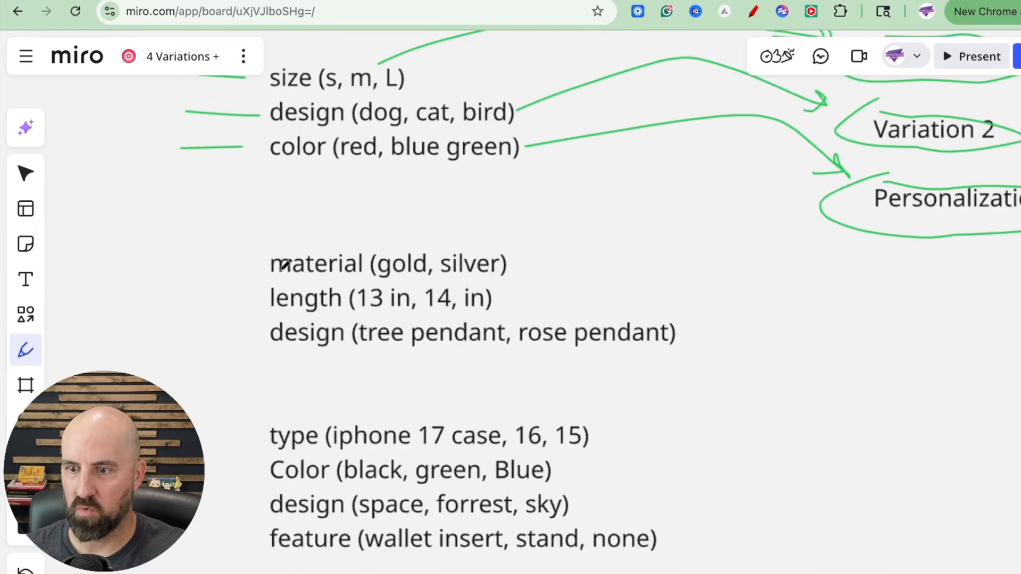
{"action": "left_click_drag", "start_coordinate": [201, 267], "coordinate": [275, 263]}
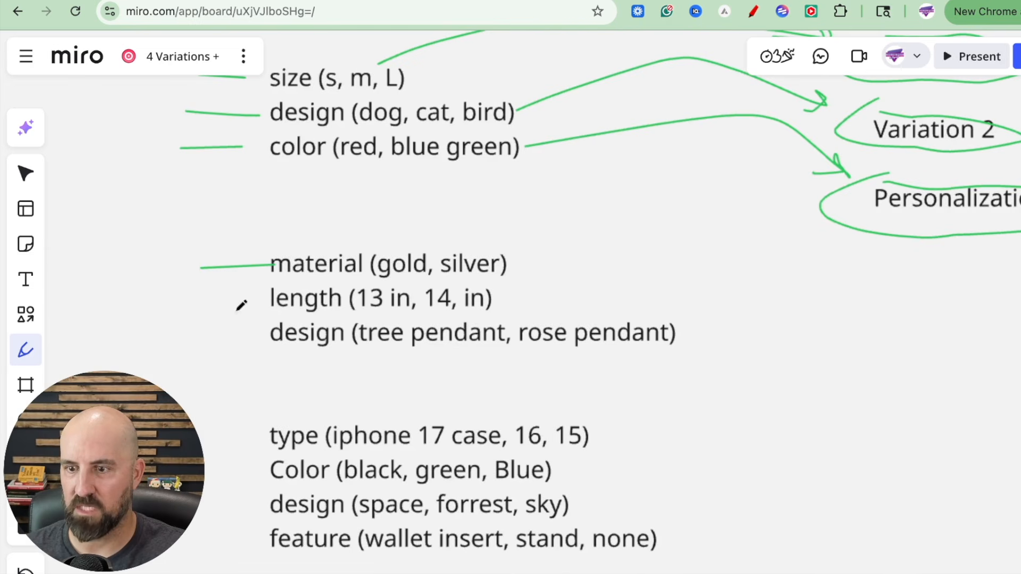
{"action": "left_click_drag", "start_coordinate": [192, 304], "coordinate": [277, 309]}
{"action": "left_click_drag", "start_coordinate": [171, 339], "coordinate": [262, 343]}
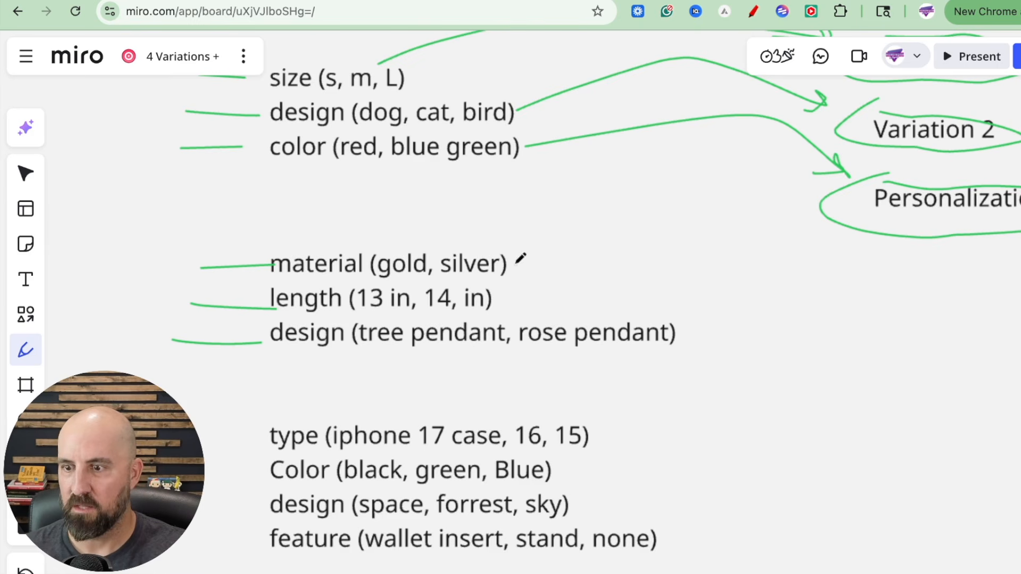
Step: Circle the material and length entries in green and draw arrow strokes pointing at the pendant design entry
{"action": "mouse_move", "coordinate": [362, 234]}
{"action": "left_mouse_down"}
{"action": "mouse_move", "coordinate": [228, 262]}
{"action": "mouse_move", "coordinate": [383, 269]}
{"action": "mouse_move", "coordinate": [518, 259]}
{"action": "mouse_move", "coordinate": [321, 223]}
{"action": "left_mouse_up"}
{"action": "mouse_move", "coordinate": [276, 276]}
{"action": "left_mouse_down"}
{"action": "mouse_move", "coordinate": [250, 276]}
{"action": "mouse_move", "coordinate": [344, 298]}
{"action": "mouse_move", "coordinate": [499, 299]}
{"action": "mouse_move", "coordinate": [307, 274]}
{"action": "left_mouse_up"}
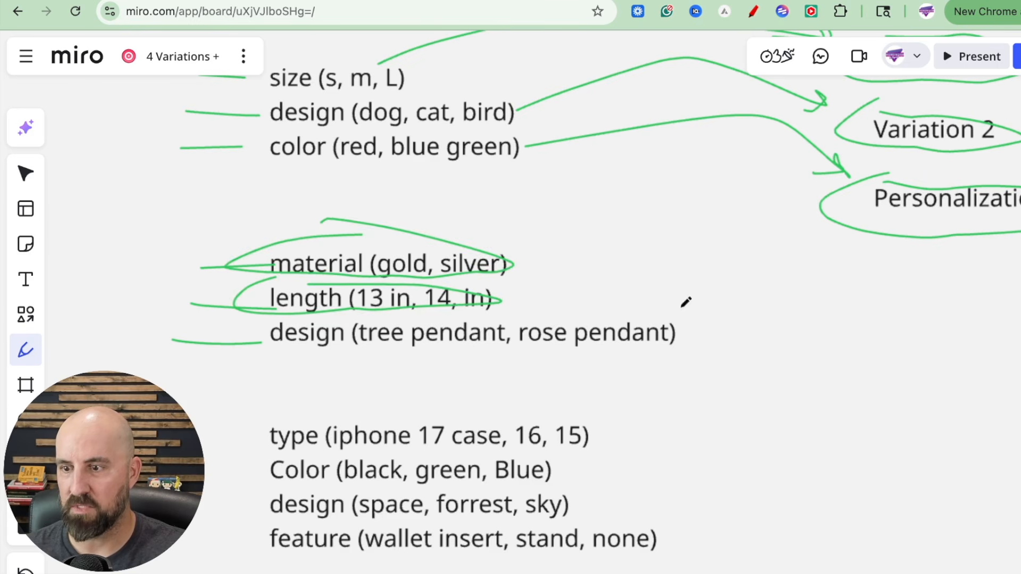
{"action": "mouse_move", "coordinate": [656, 275]}
{"action": "left_mouse_down"}
{"action": "mouse_move", "coordinate": [580, 326]}
{"action": "mouse_move", "coordinate": [564, 315]}
{"action": "mouse_move", "coordinate": [612, 330]}
{"action": "left_mouse_up"}
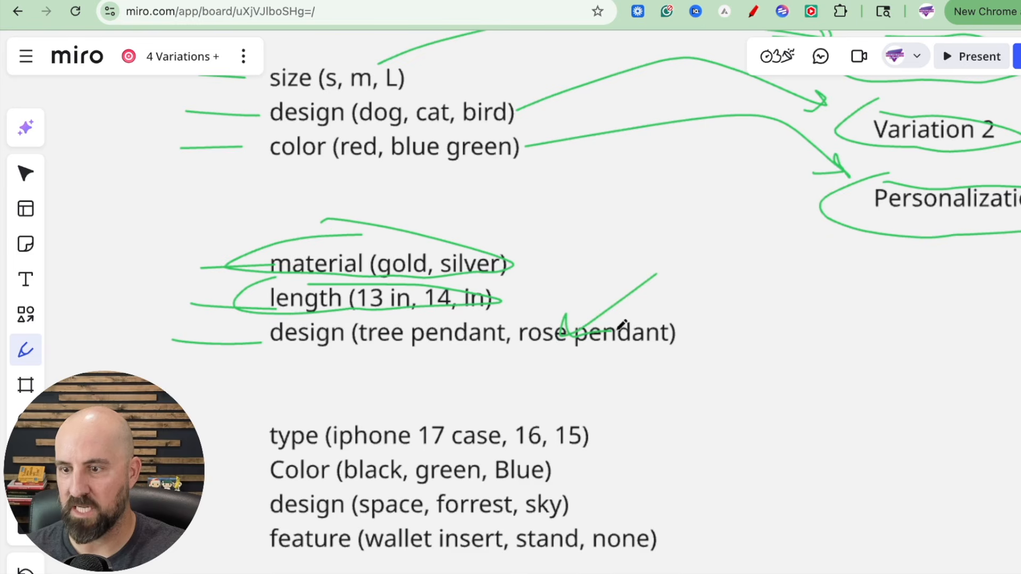
{"action": "mouse_move", "coordinate": [540, 216]}
{"action": "left_mouse_down"}
{"action": "mouse_move", "coordinate": [507, 242]}
{"action": "mouse_move", "coordinate": [531, 243]}
{"action": "mouse_move", "coordinate": [494, 291]}
{"action": "mouse_move", "coordinate": [517, 288]}
{"action": "left_mouse_up"}
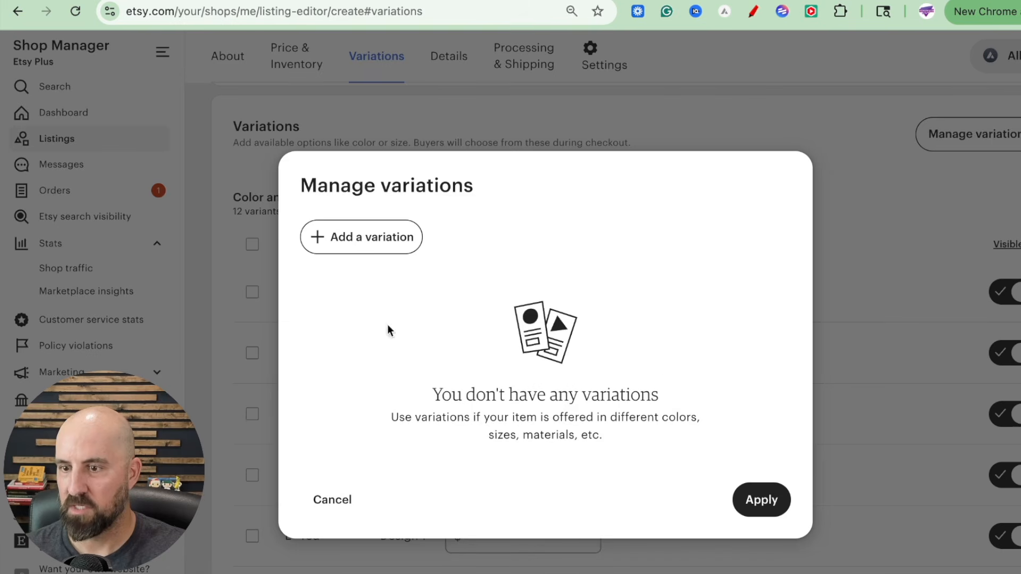
Step: In the Etsy listing, discard the open variation changes, manage the variations again and delete both Color and Size and Design
{"action": "left_click", "coordinate": [331, 499]}
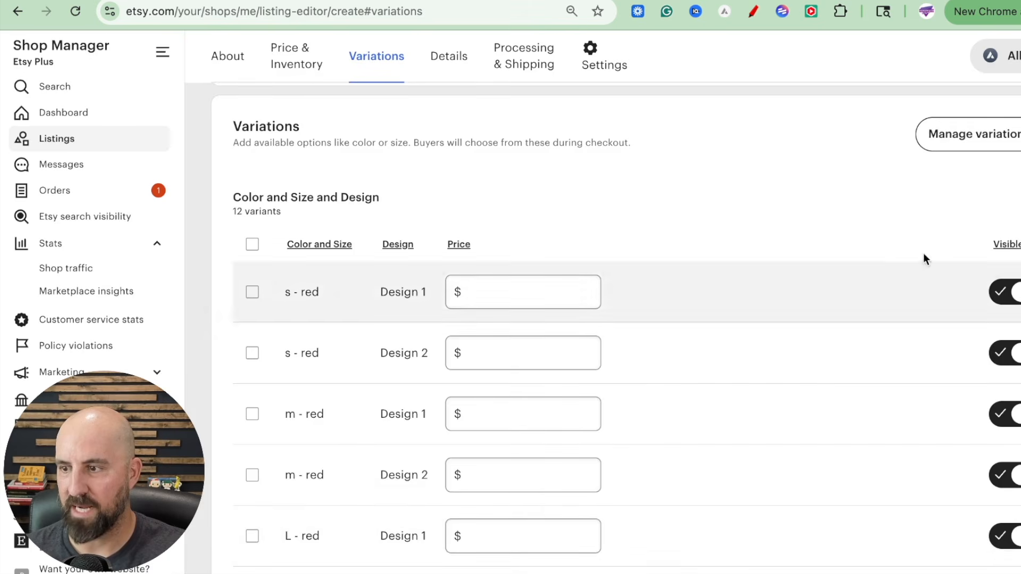
{"action": "left_click", "coordinate": [980, 142]}
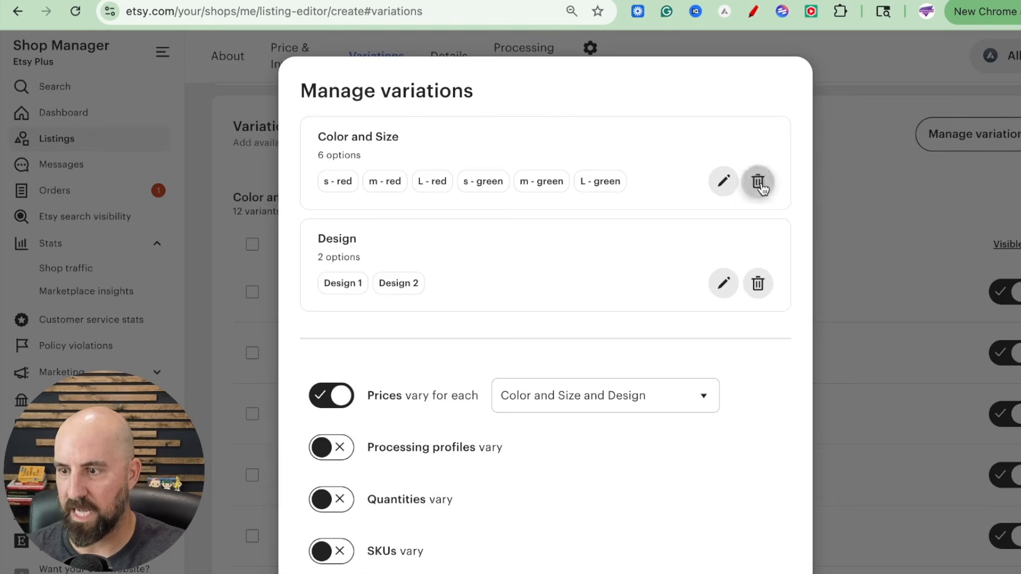
{"action": "left_click", "coordinate": [759, 180]}
{"action": "left_click", "coordinate": [757, 210]}
Step: Add a custom variation named Material with the options Gold and Silver
{"action": "left_click", "coordinate": [384, 245]}
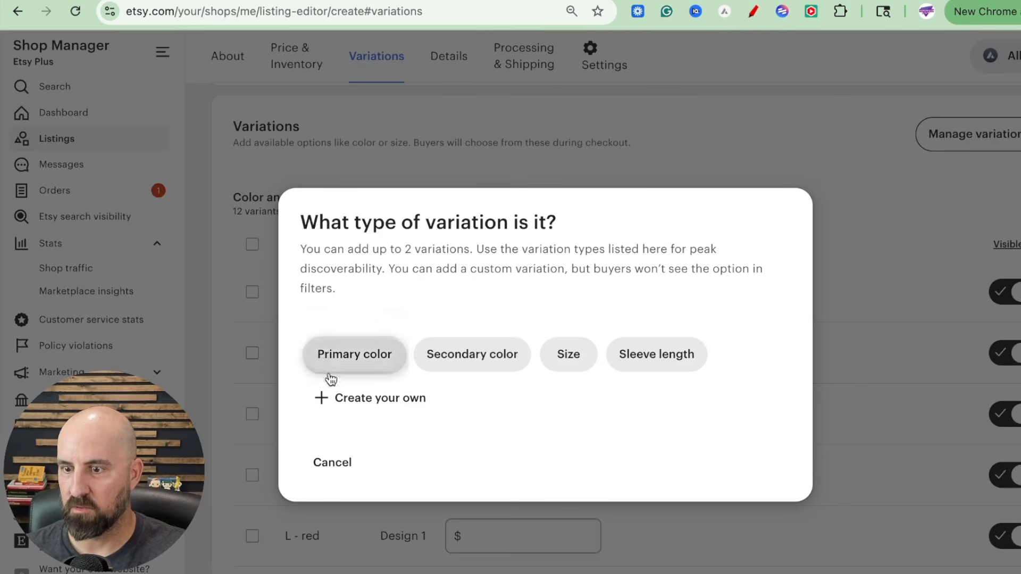
{"action": "left_click", "coordinate": [340, 399]}
{"action": "left_click", "coordinate": [407, 240]}
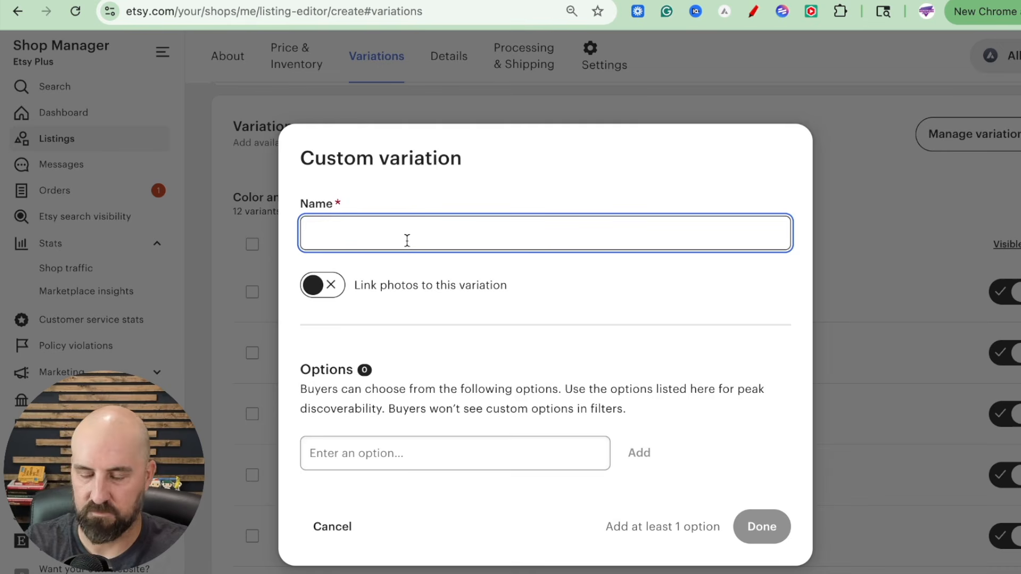
{"action": "type", "text": "Material"}
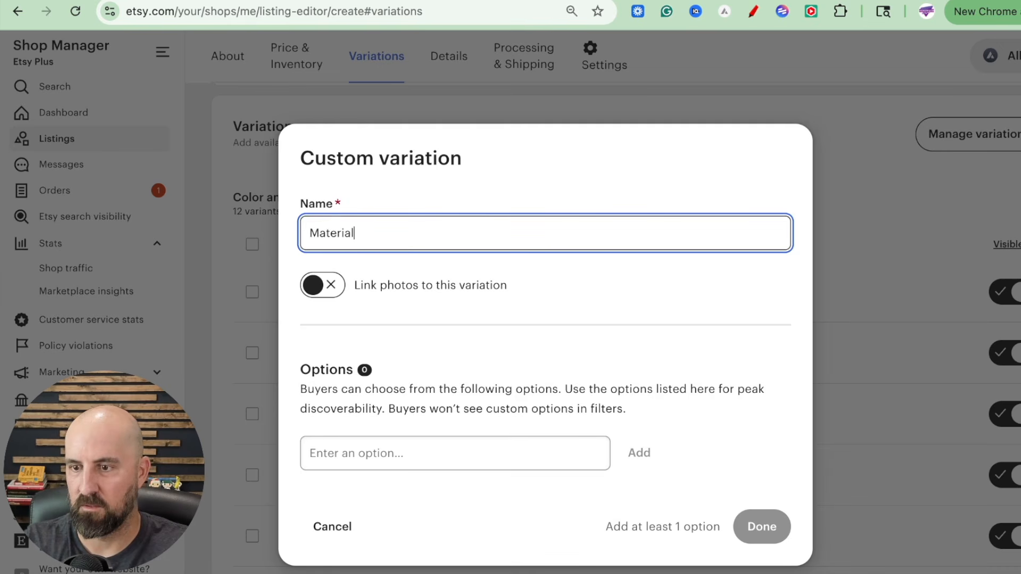
{"action": "left_click", "coordinate": [418, 447]}
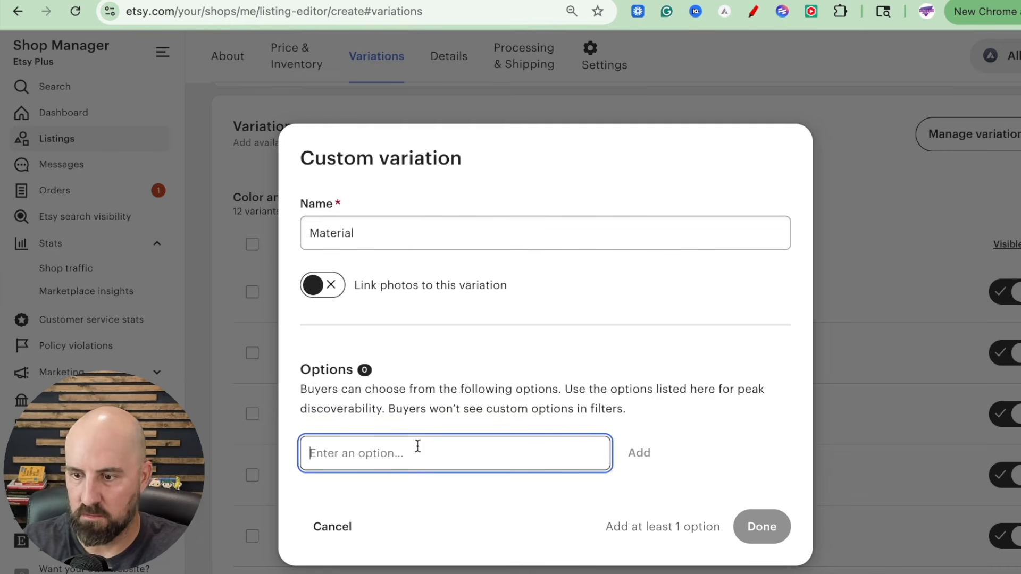
{"action": "type", "text": "Gold"}
{"action": "key", "text": "Return"}
{"action": "type", "text": "Silver"}
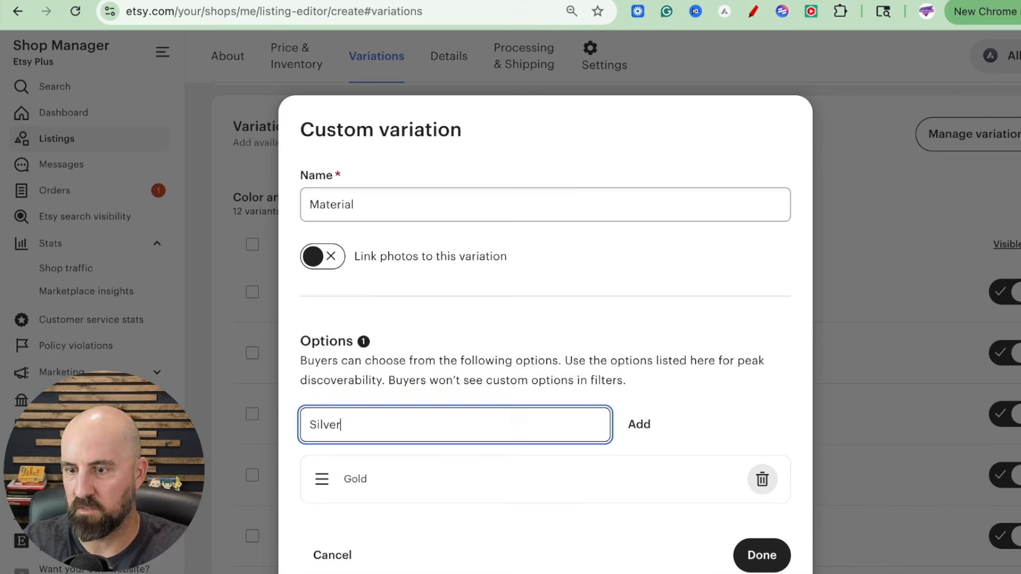
{"action": "key", "text": "Return"}
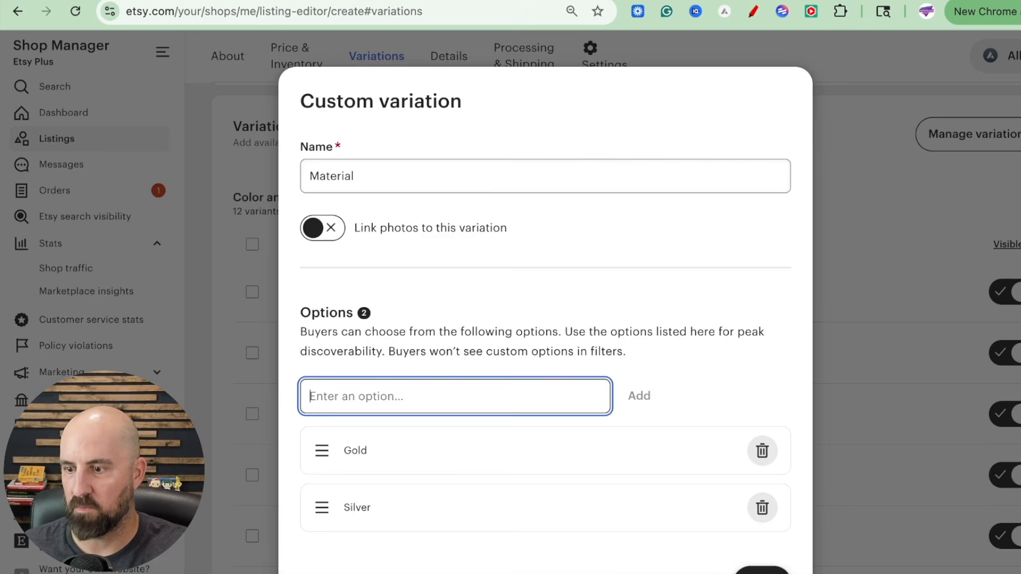
{"action": "left_click", "coordinate": [761, 570]}
Step: Add a second custom variation named Length with the options 13" and 14"
{"action": "left_click", "coordinate": [365, 272]}
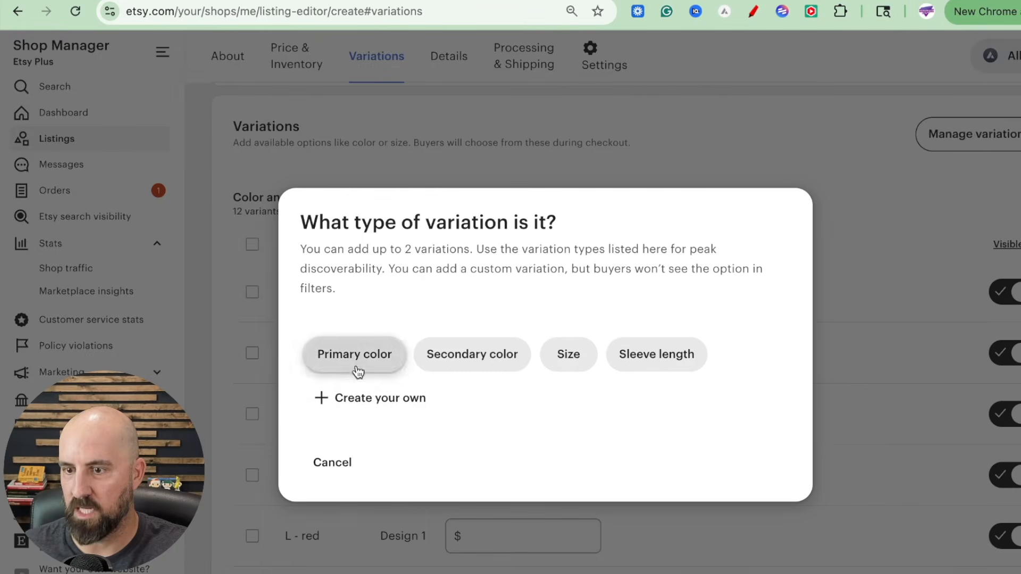
{"action": "left_click", "coordinate": [340, 400]}
{"action": "left_click", "coordinate": [408, 243]}
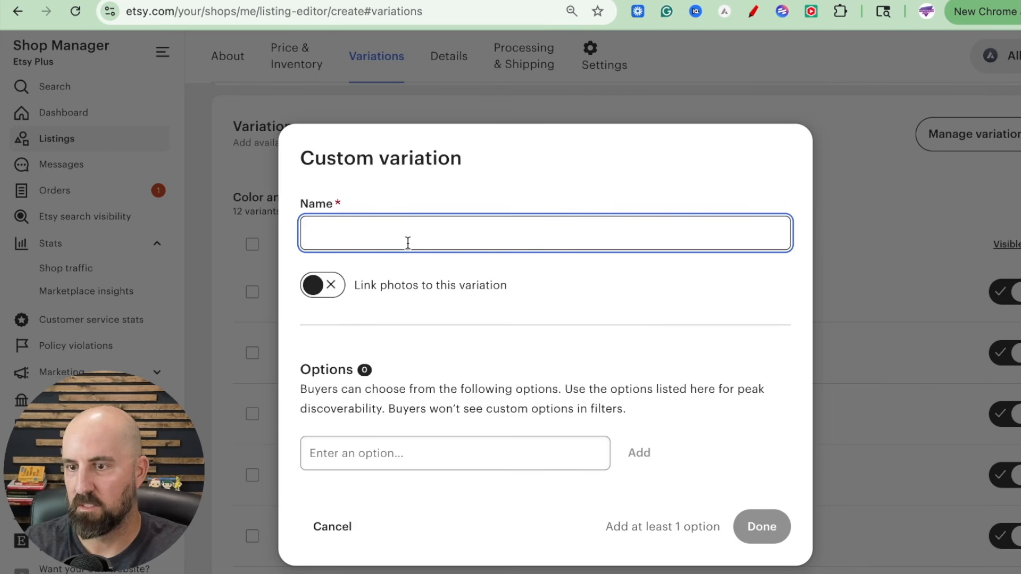
{"action": "type", "text": "Lengh"}
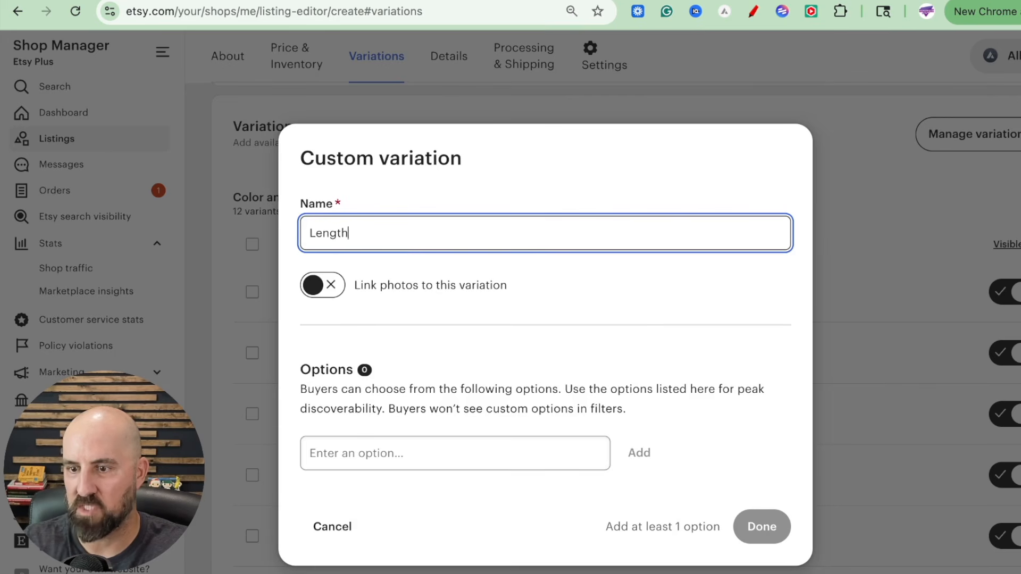
{"action": "left_click", "coordinate": [405, 460]}
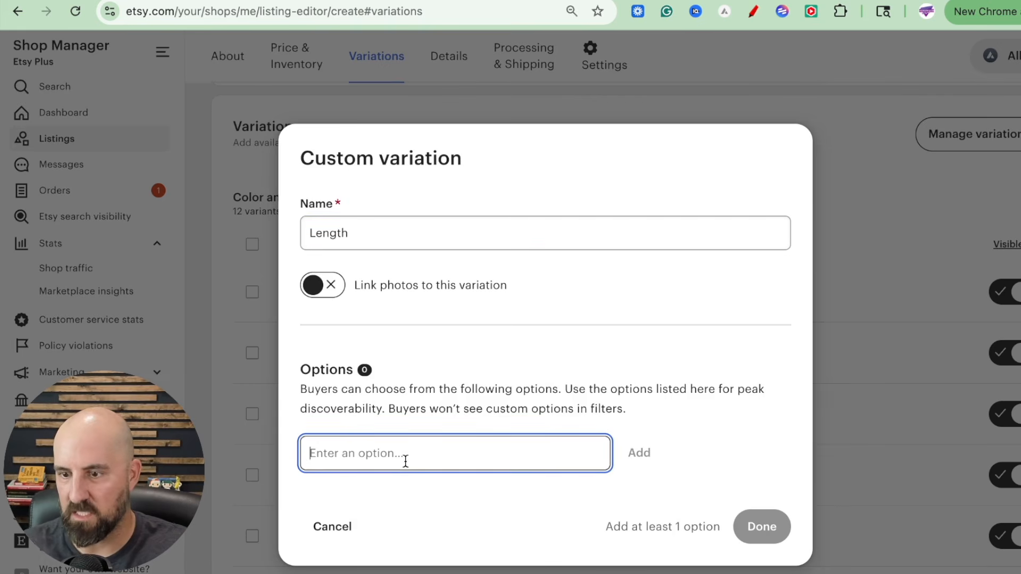
{"action": "type", "text": "13"}
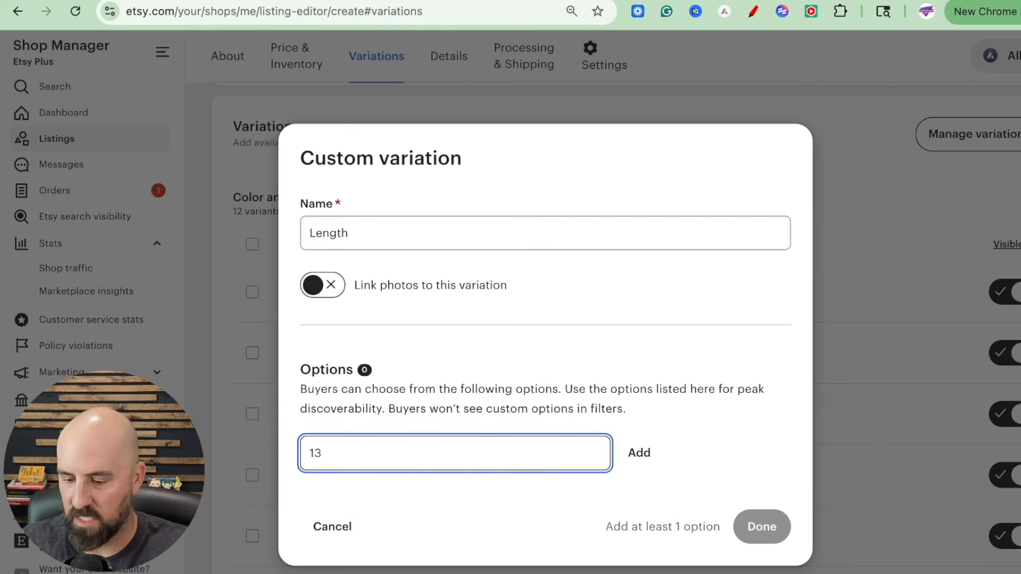
{"action": "key", "text": "Return"}
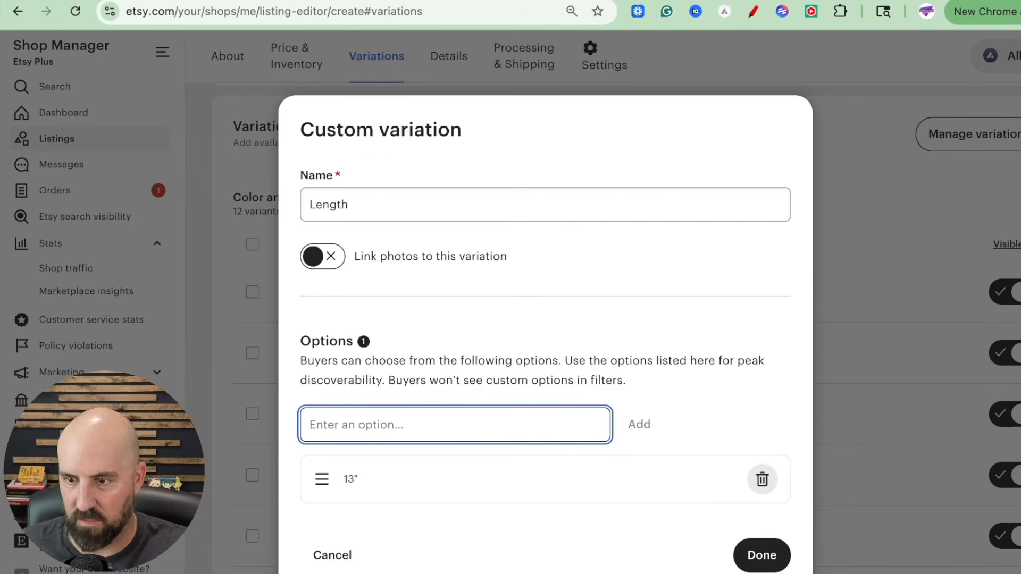
{"action": "type", "text": "14"}
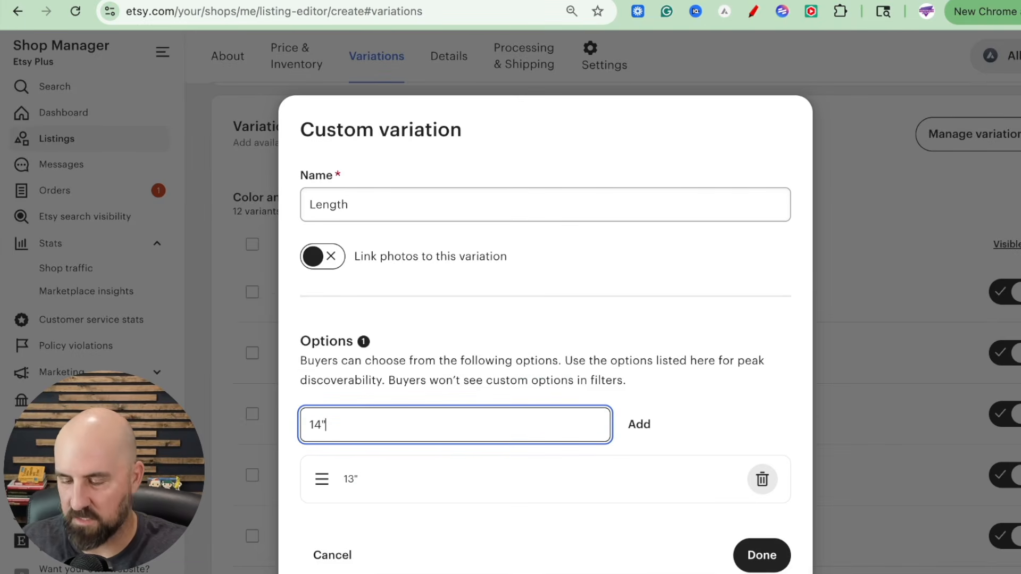
{"action": "type", "text": "\""}
{"action": "key", "text": "Return"}
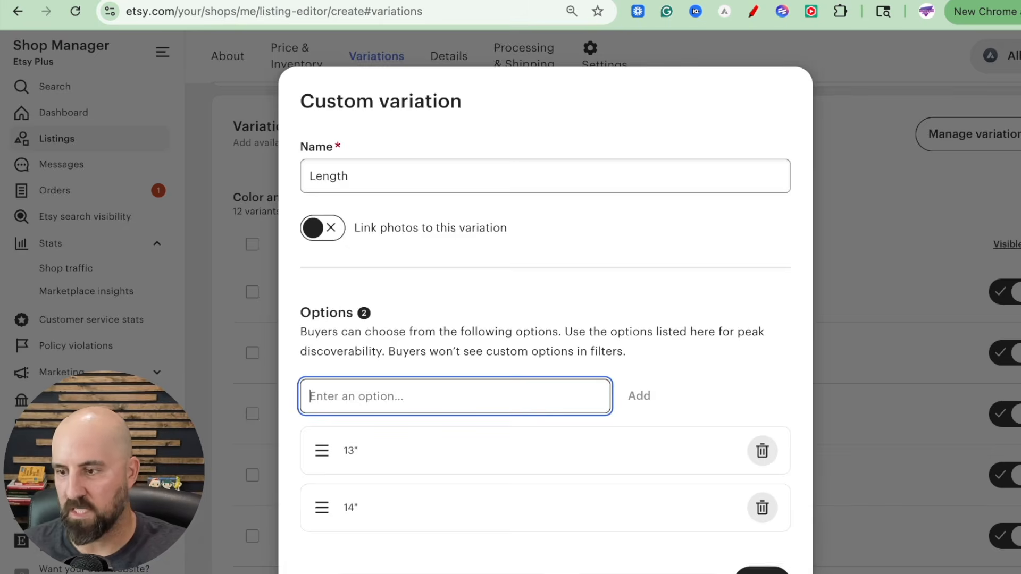
{"action": "left_click", "coordinate": [762, 570]}
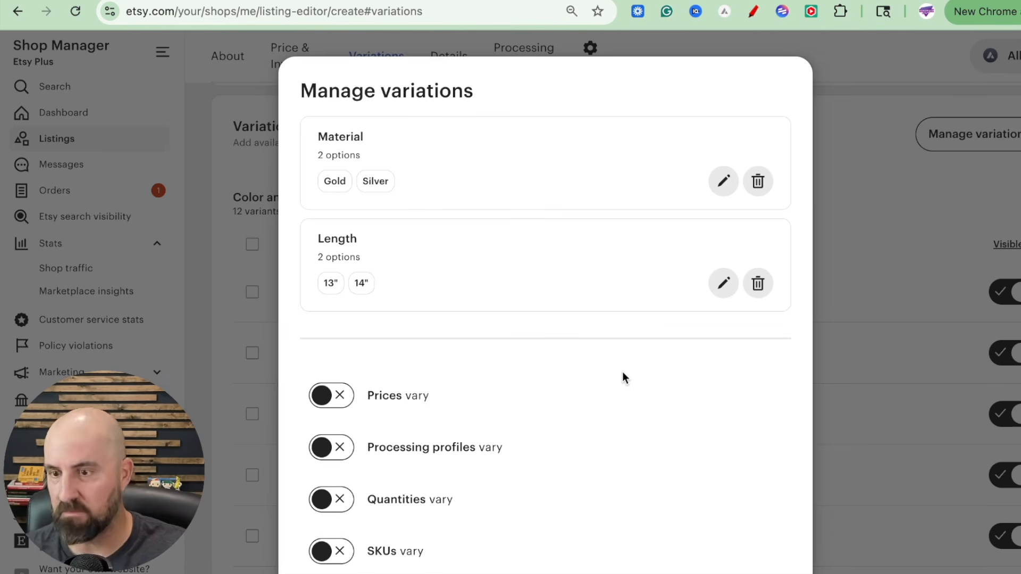
Step: Let prices vary for each Material and Length combination and apply the variations to the listing
{"action": "left_click", "coordinate": [343, 383]}
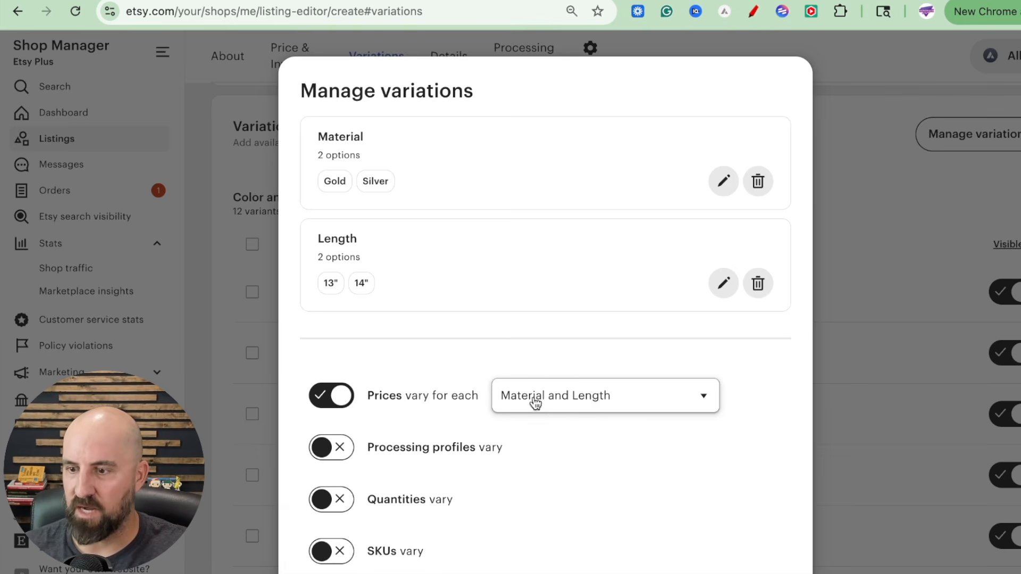
{"action": "scroll", "coordinate": [712, 404], "scroll_direction": "down", "scroll_amount": 2}
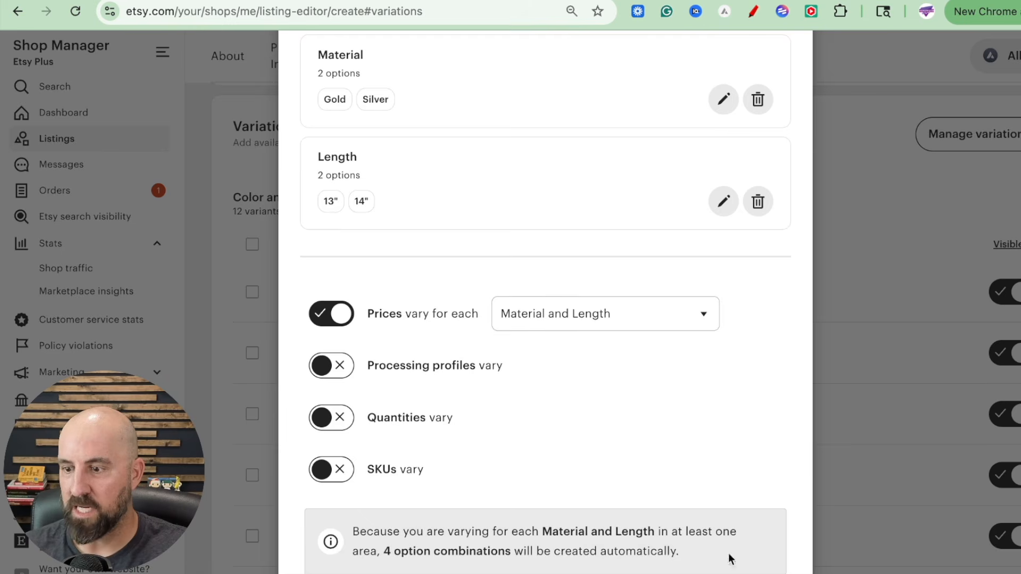
{"action": "left_click", "coordinate": [757, 572]}
Step: Set the price of the Gold 13" variant to $10 and the Gold 14" variant to $15
{"action": "scroll", "coordinate": [706, 346], "scroll_direction": "down", "scroll_amount": 3}
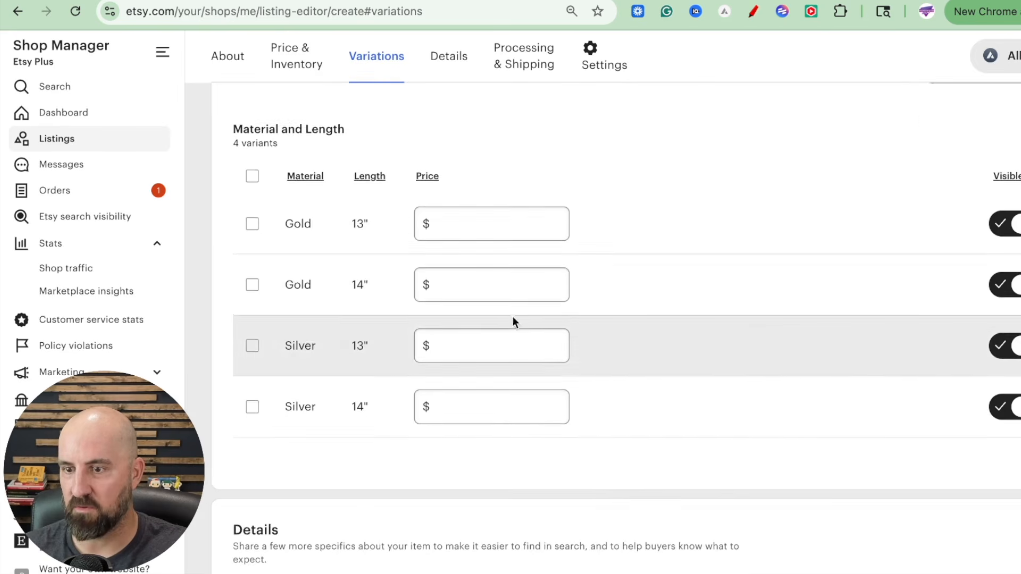
{"action": "scroll", "coordinate": [509, 321], "scroll_direction": "up", "scroll_amount": 1}
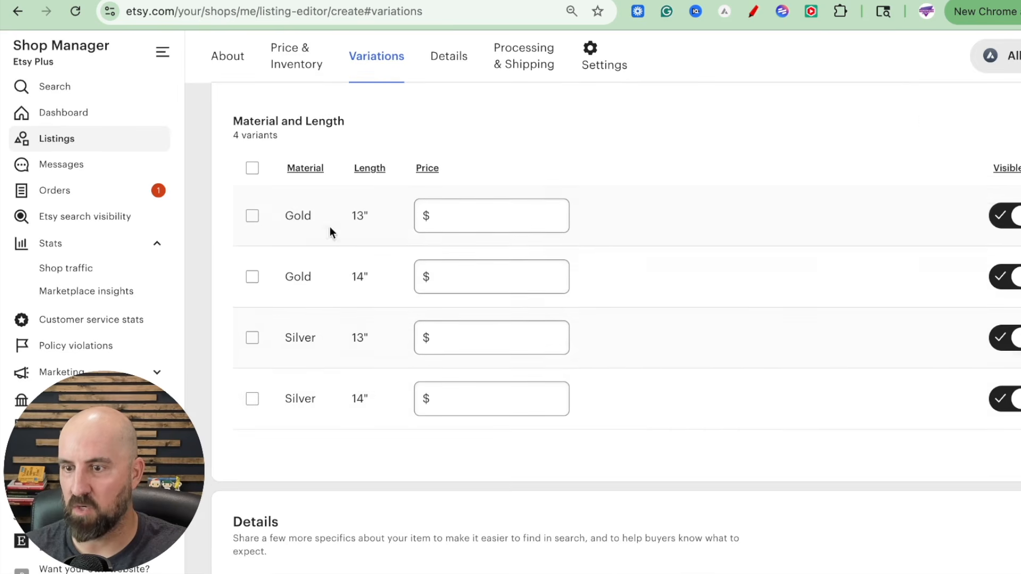
{"action": "left_click", "coordinate": [449, 214]}
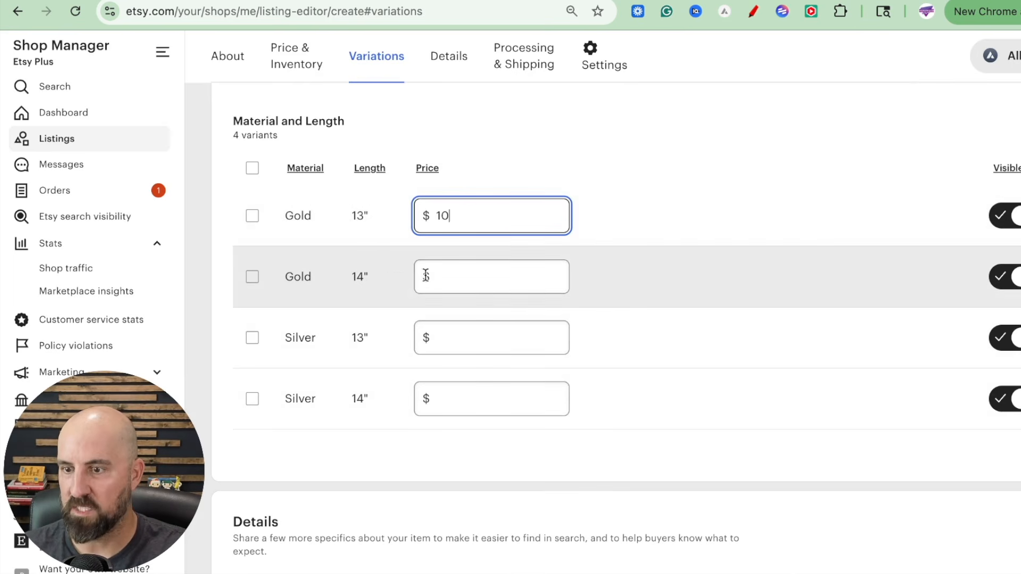
{"action": "left_click", "coordinate": [449, 275]}
{"action": "type", "text": "15"}
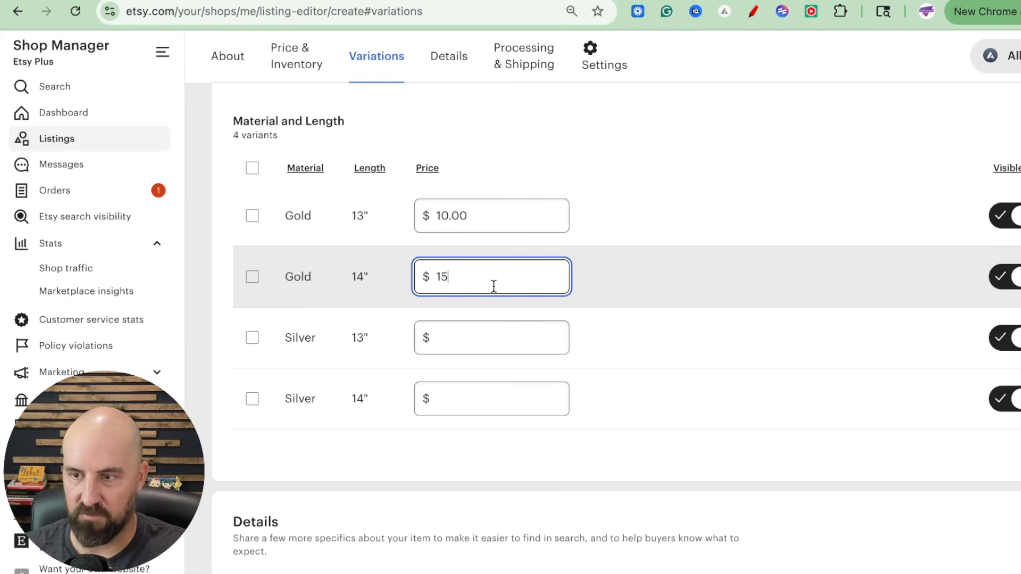
{"action": "left_click", "coordinate": [654, 280]}
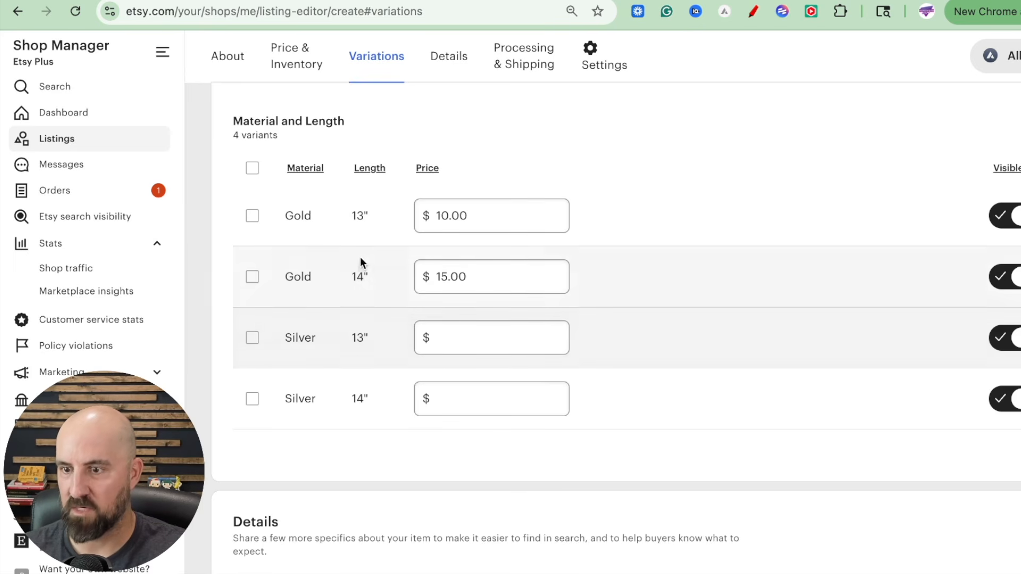
Step: Set the price of the Silver 13" variant to $8 and the Silver 14" variant to $9
{"action": "left_click", "coordinate": [463, 343]}
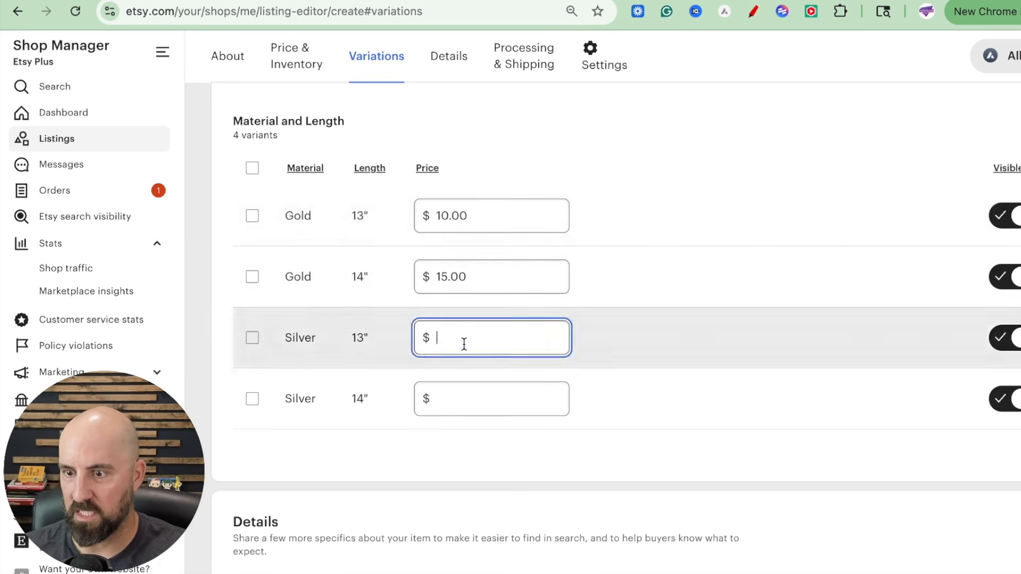
{"action": "type", "text": "8"}
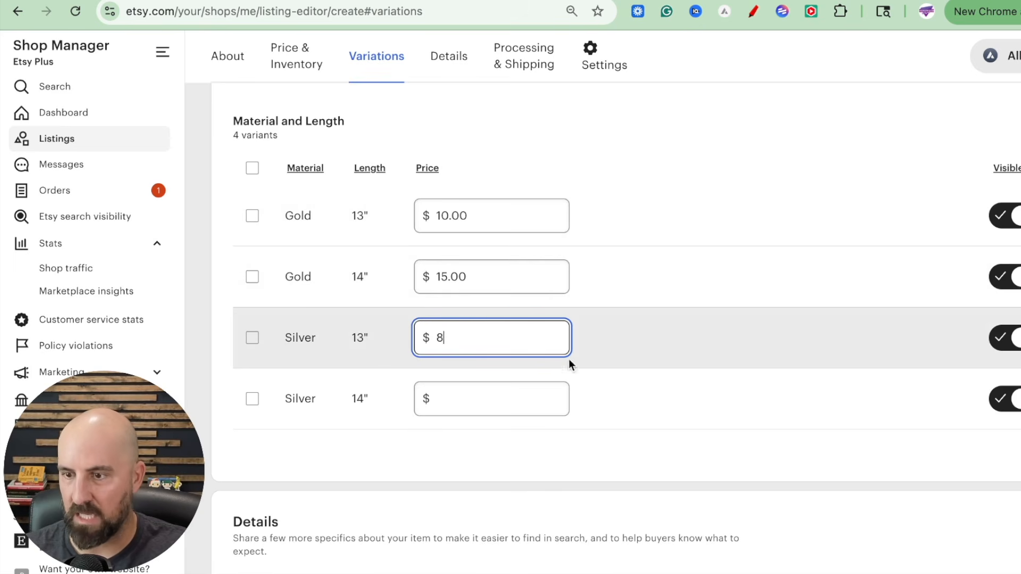
{"action": "left_click", "coordinate": [655, 361]}
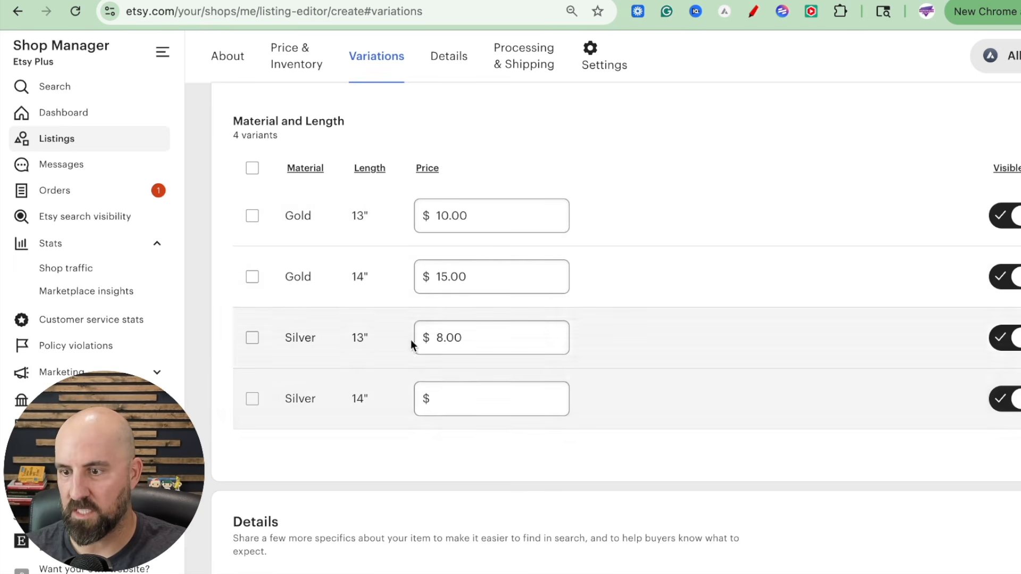
{"action": "left_click", "coordinate": [458, 399]}
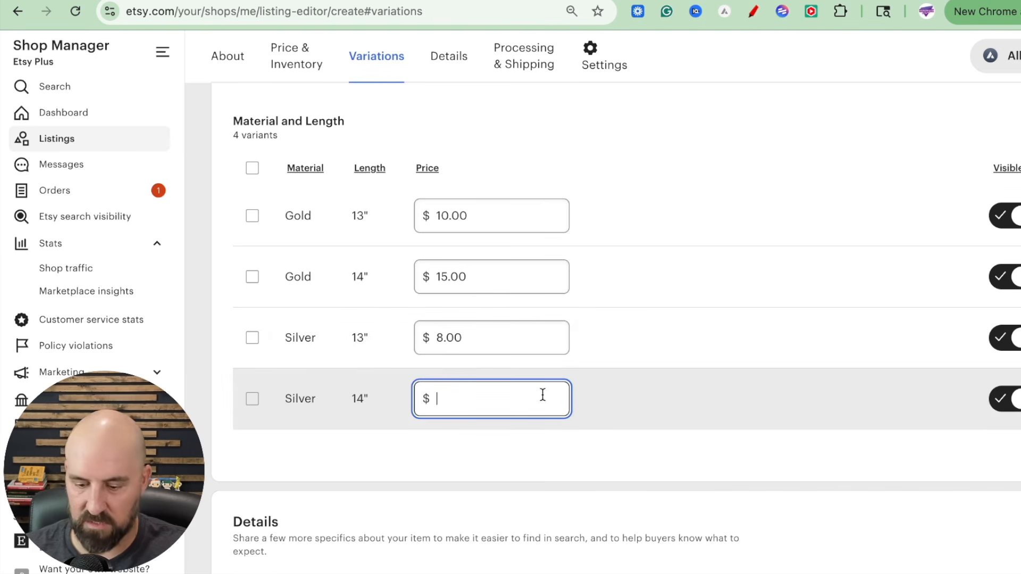
{"action": "type", "text": "9"}
{"action": "left_click", "coordinate": [656, 431]}
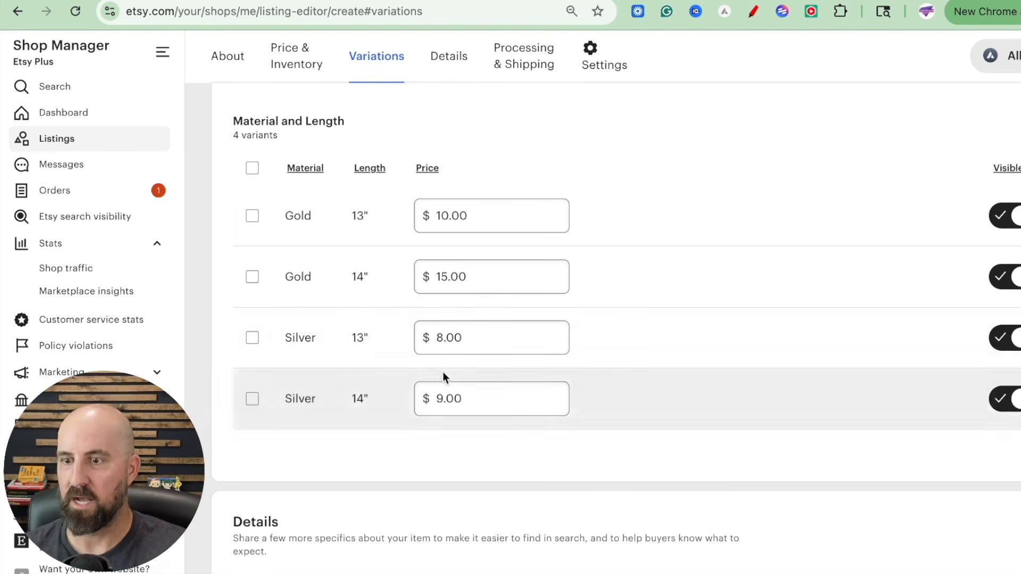
Step: Look through the listing form's details, shipping and settings sections, and return to the personalization section
{"action": "scroll", "coordinate": [452, 374], "scroll_direction": "down", "scroll_amount": 3}
{"action": "scroll", "coordinate": [483, 380], "scroll_direction": "down", "scroll_amount": 1}
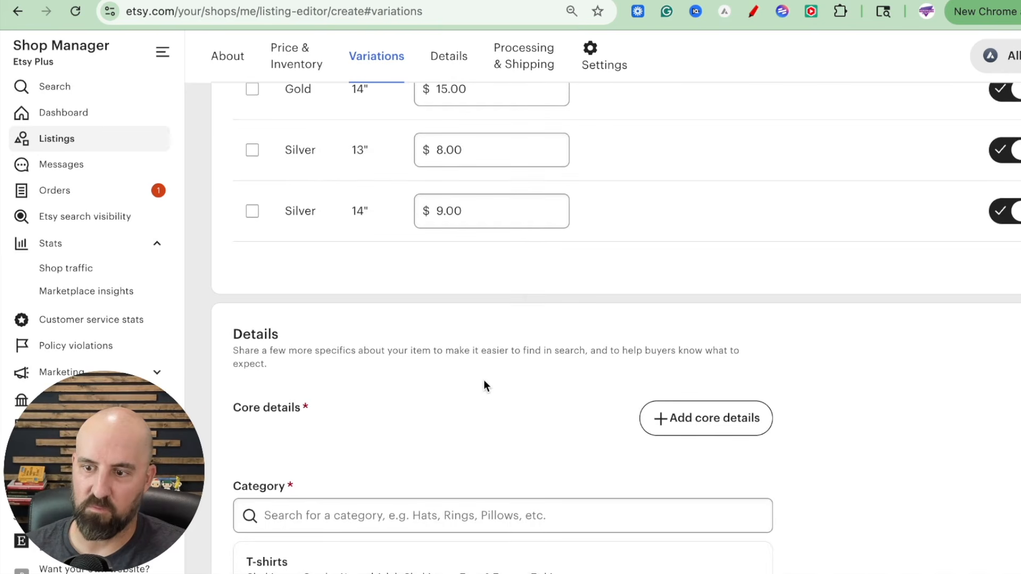
{"action": "scroll", "coordinate": [483, 380], "scroll_direction": "up", "scroll_amount": 7}
{"action": "scroll", "coordinate": [484, 381], "scroll_direction": "down", "scroll_amount": 10}
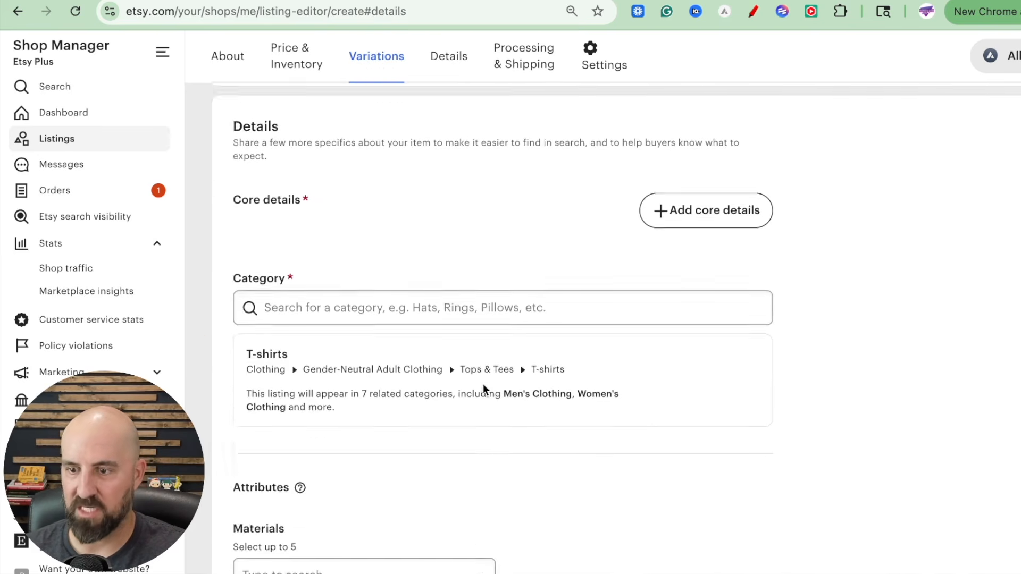
{"action": "scroll", "coordinate": [482, 385], "scroll_direction": "down", "scroll_amount": 11}
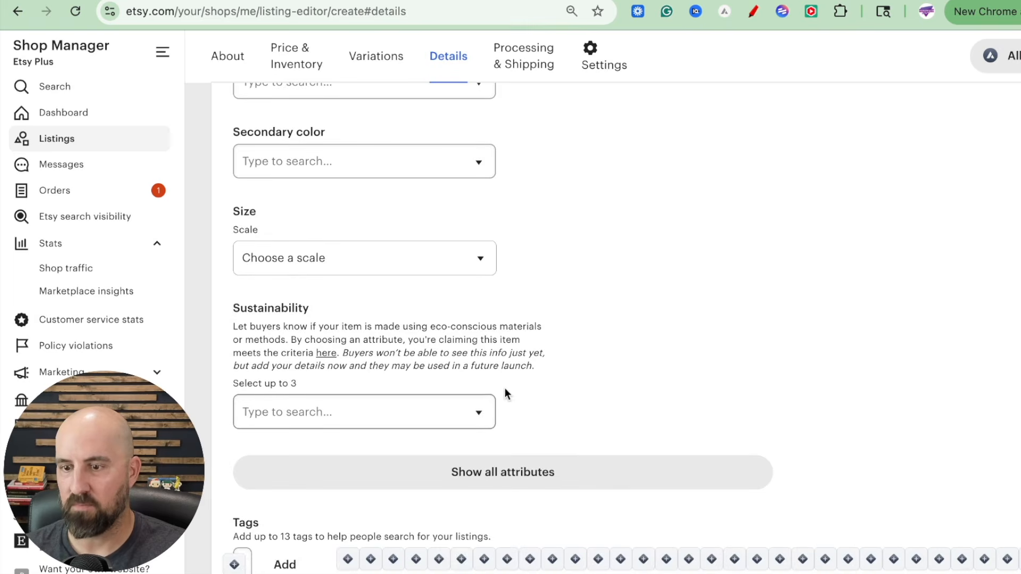
{"action": "scroll", "coordinate": [504, 391], "scroll_direction": "down", "scroll_amount": 15}
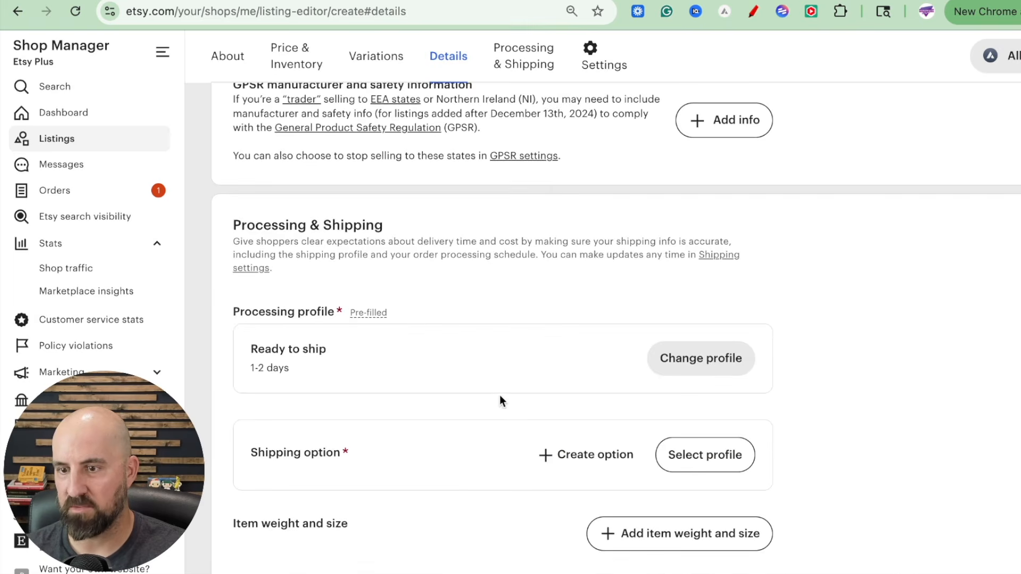
{"action": "scroll", "coordinate": [502, 401], "scroll_direction": "down", "scroll_amount": 12}
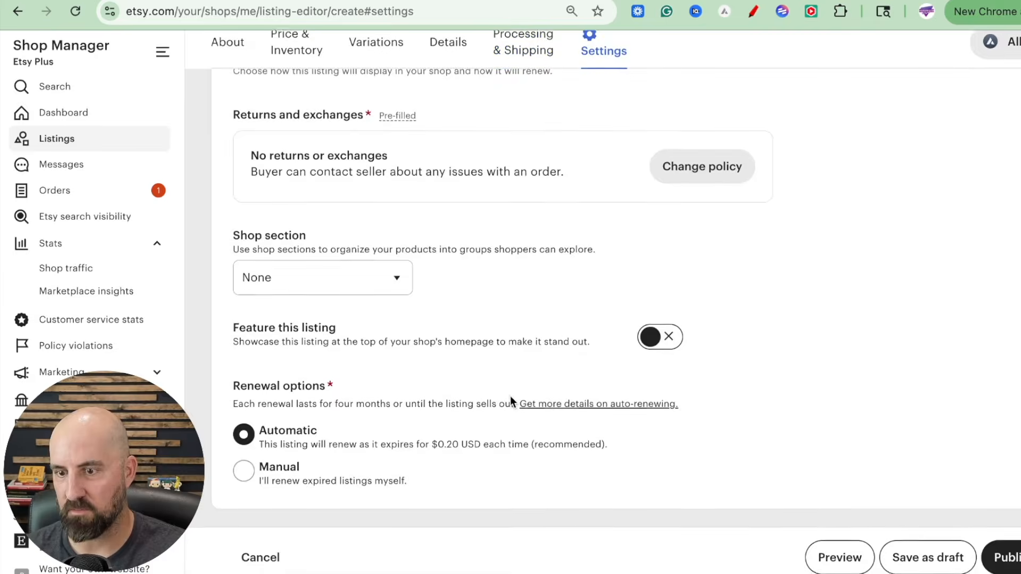
{"action": "scroll", "coordinate": [510, 399], "scroll_direction": "up", "scroll_amount": 20}
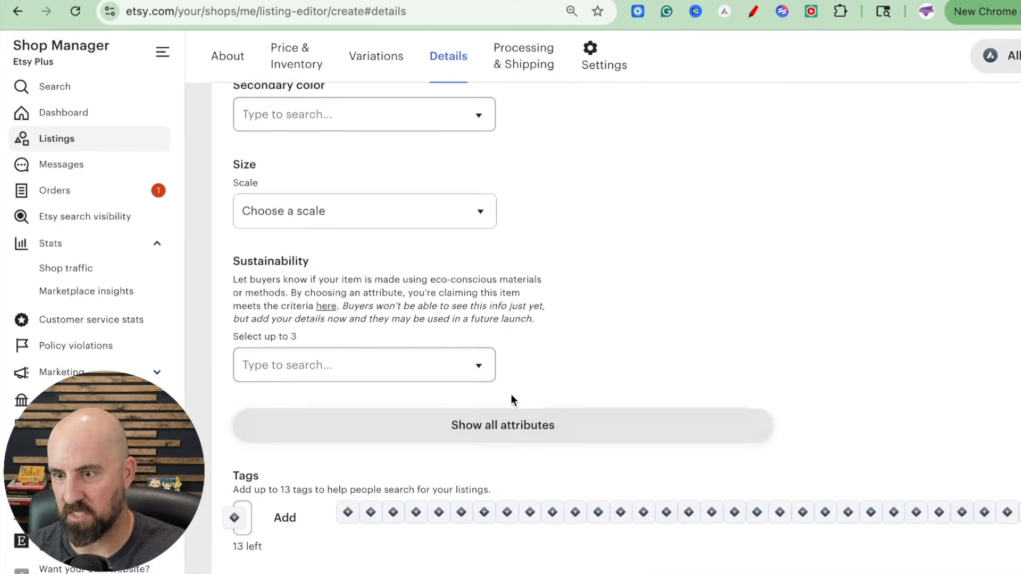
{"action": "scroll", "coordinate": [511, 396], "scroll_direction": "up", "scroll_amount": 7}
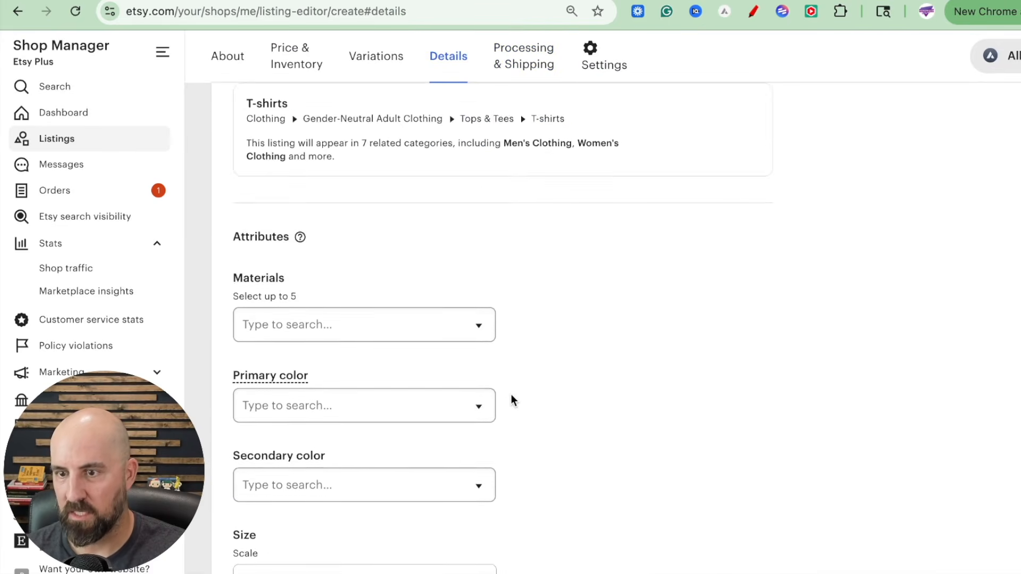
{"action": "scroll", "coordinate": [512, 394], "scroll_direction": "up", "scroll_amount": 10}
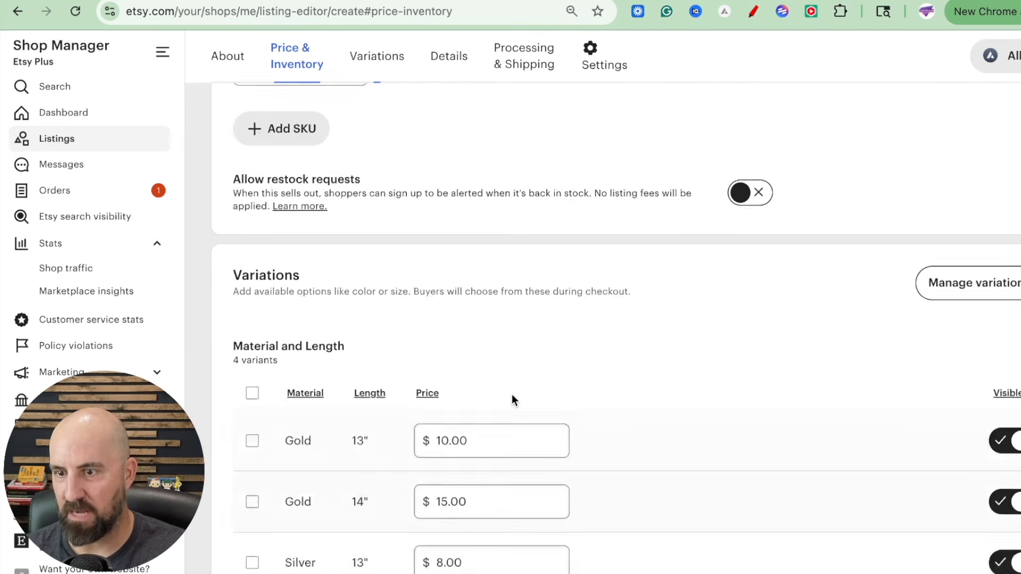
{"action": "scroll", "coordinate": [511, 394], "scroll_direction": "up", "scroll_amount": 7}
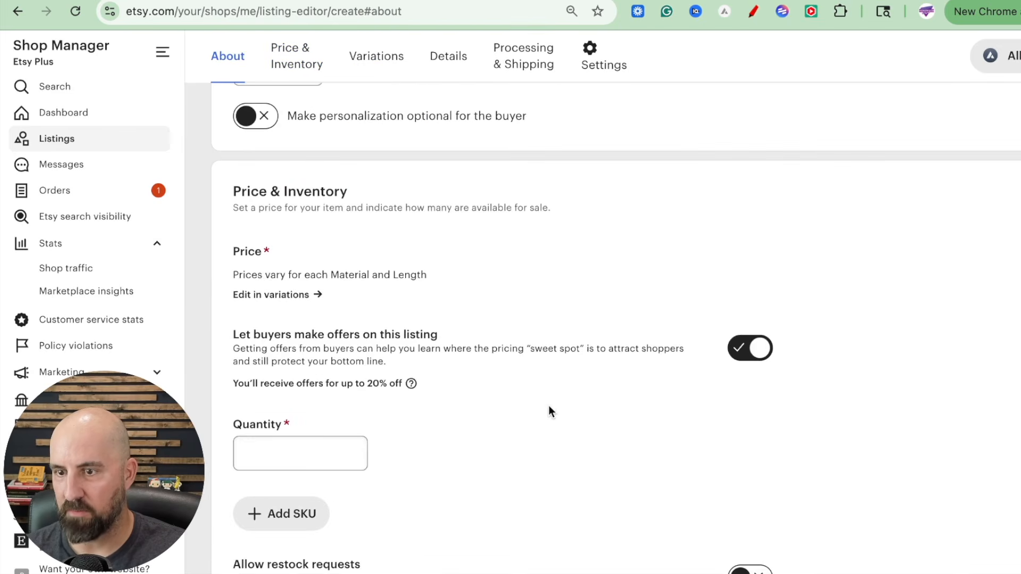
{"action": "scroll", "coordinate": [548, 411], "scroll_direction": "up", "scroll_amount": 8}
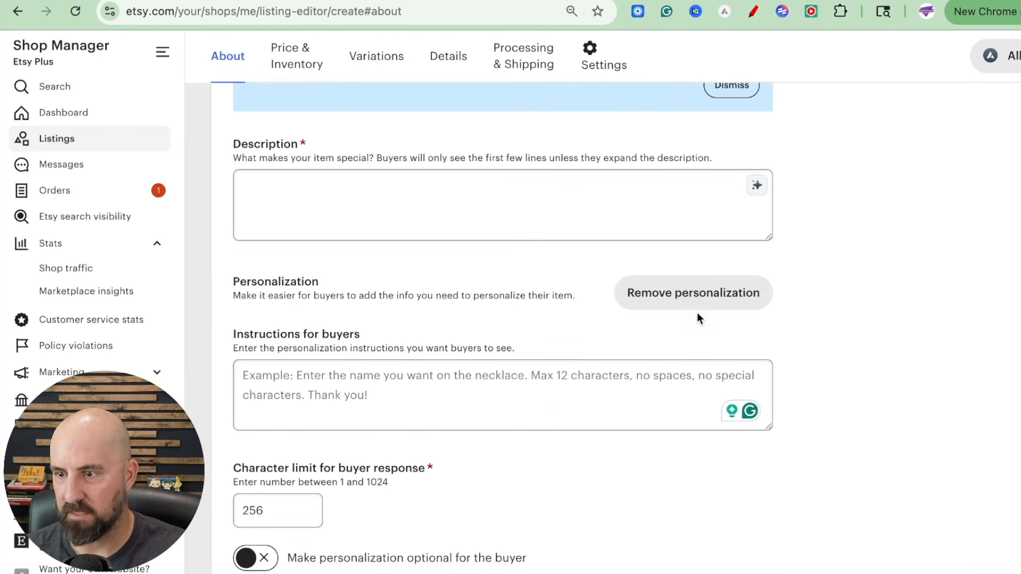
Step: Reset the listing's personalization and begin the buyer instructions with "Type here which pendant option you want i.e. Tree"
{"action": "left_click", "coordinate": [694, 298]}
{"action": "left_click", "coordinate": [677, 291]}
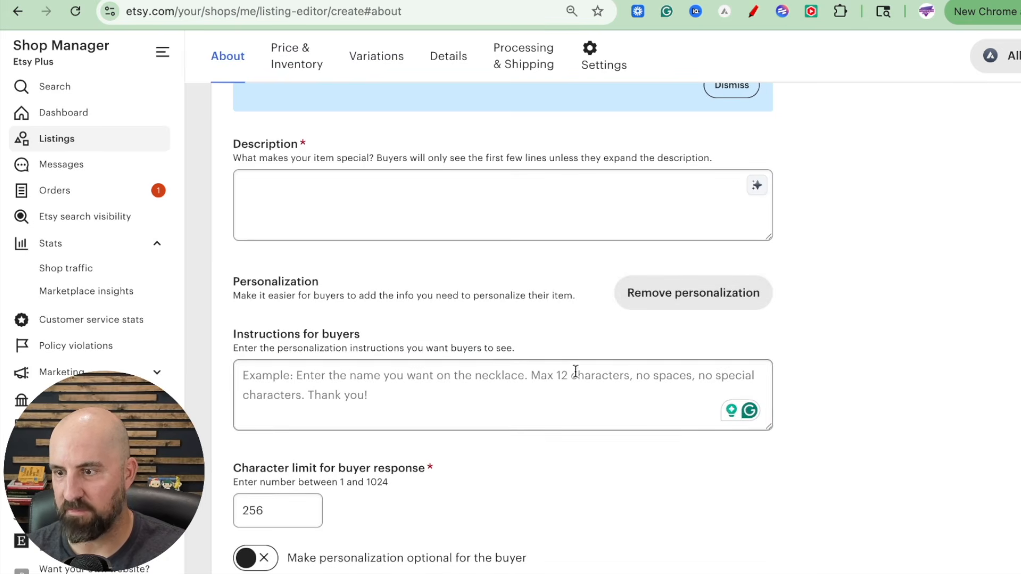
{"action": "left_click", "coordinate": [412, 385]}
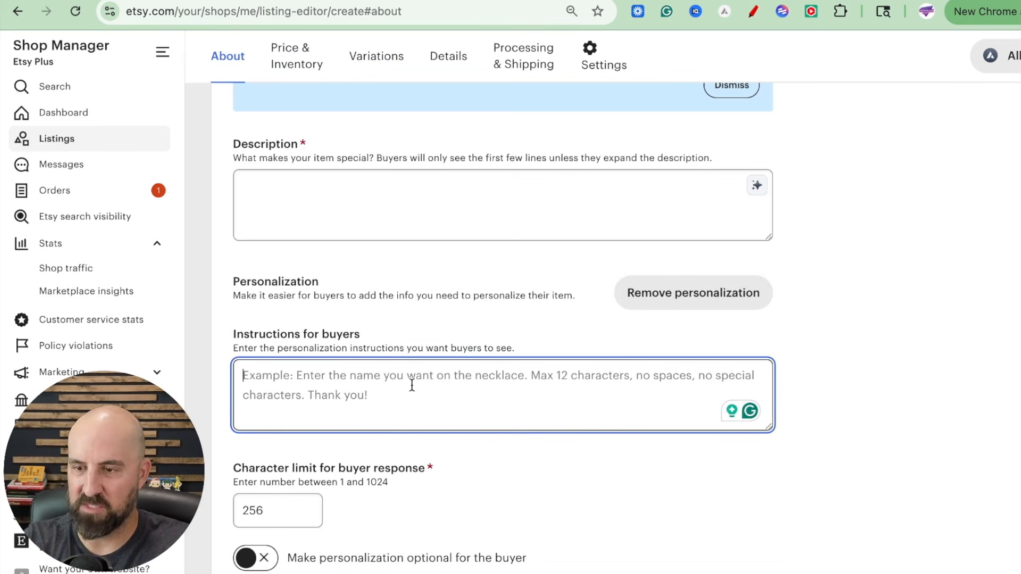
{"action": "type", "text": "Type here"}
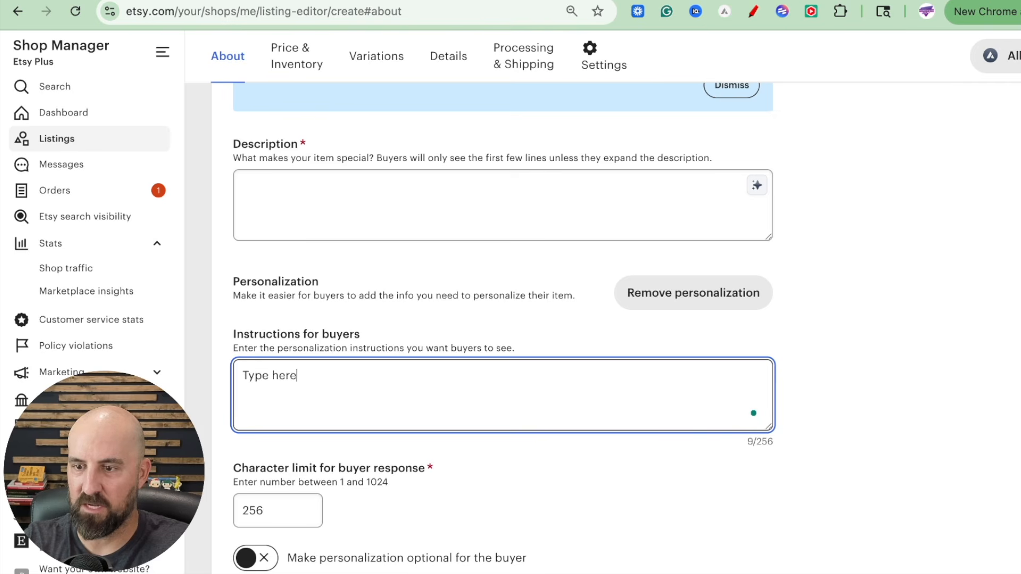
{"action": "type", "text": " which pendant"}
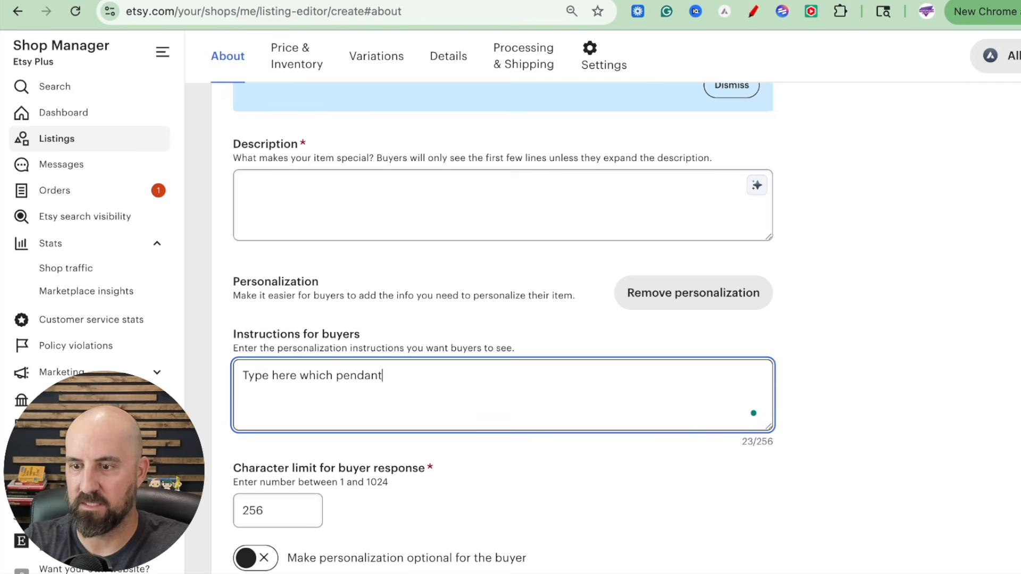
{"action": "type", "text": " option you want"}
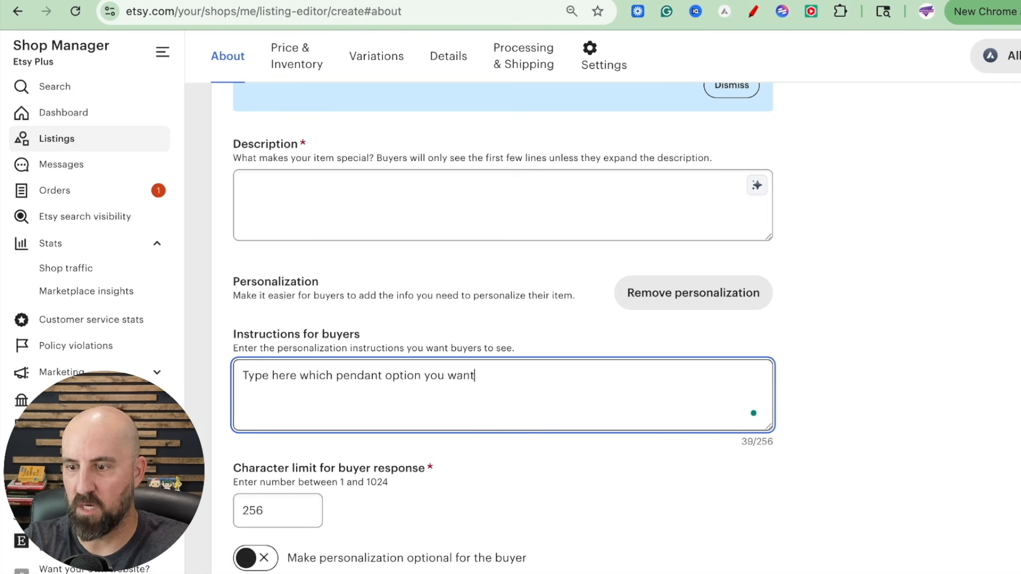
{"action": "type", "text": " i.e. Tree,"}
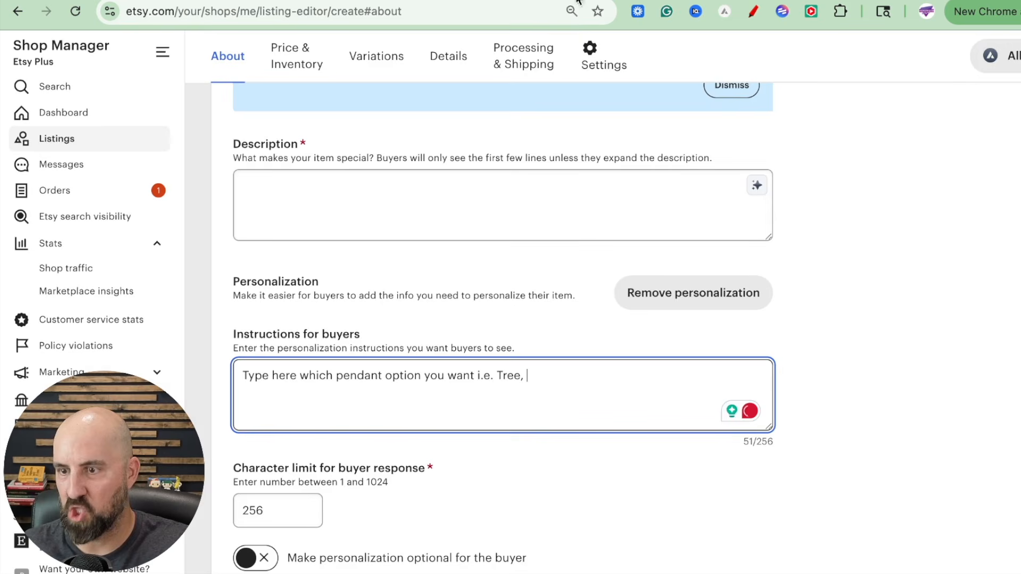
Step: Complete the buyer instructions after "Tree" with "or rose (see pictures for pendant expamples"
{"action": "type", "text": "r"}
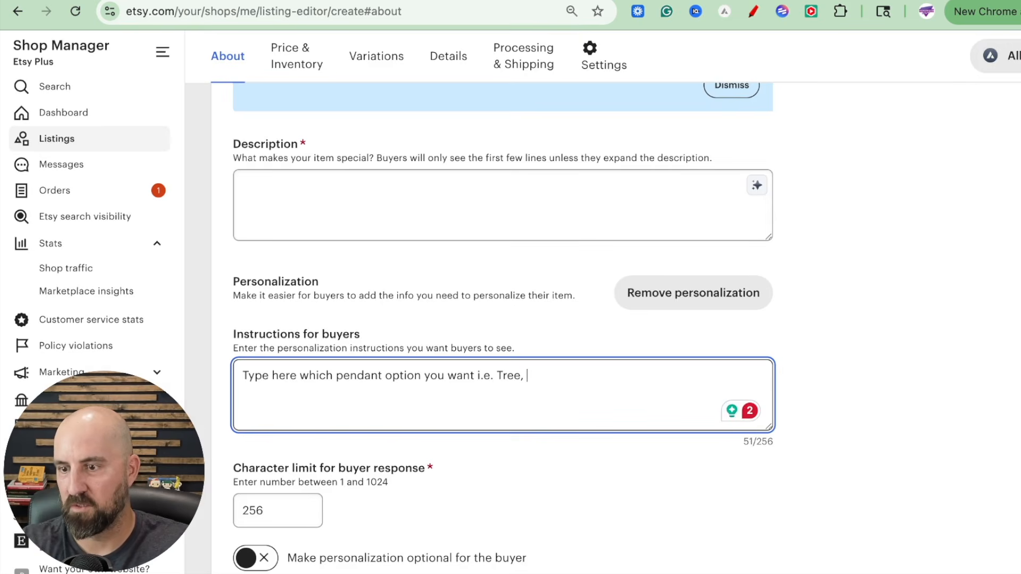
{"action": "key", "text": "BackSpace"}
{"action": "key", "text": "BackSpace"}
{"action": "type", "text": "or ro"}
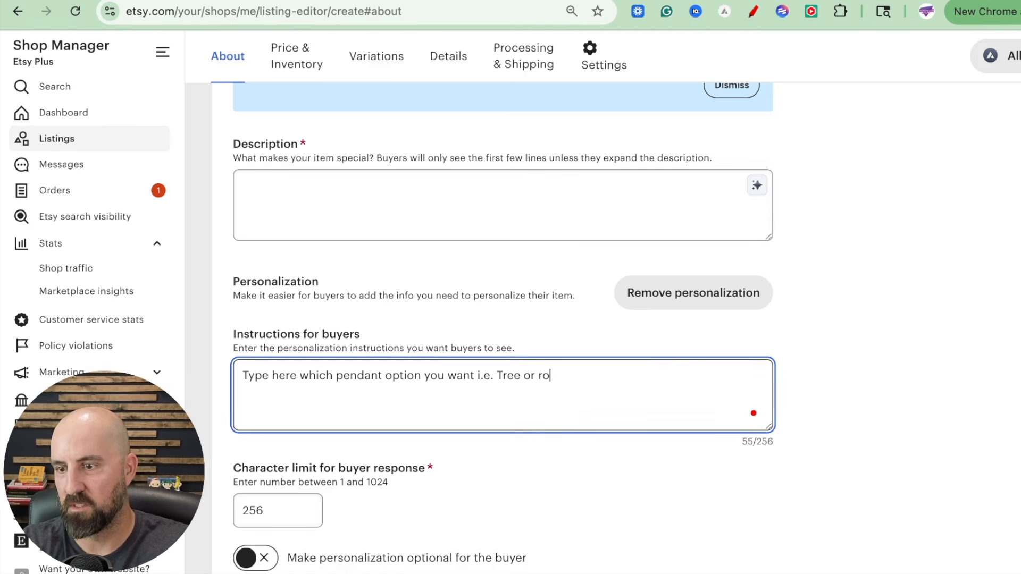
{"action": "type", "text": "se (see p"}
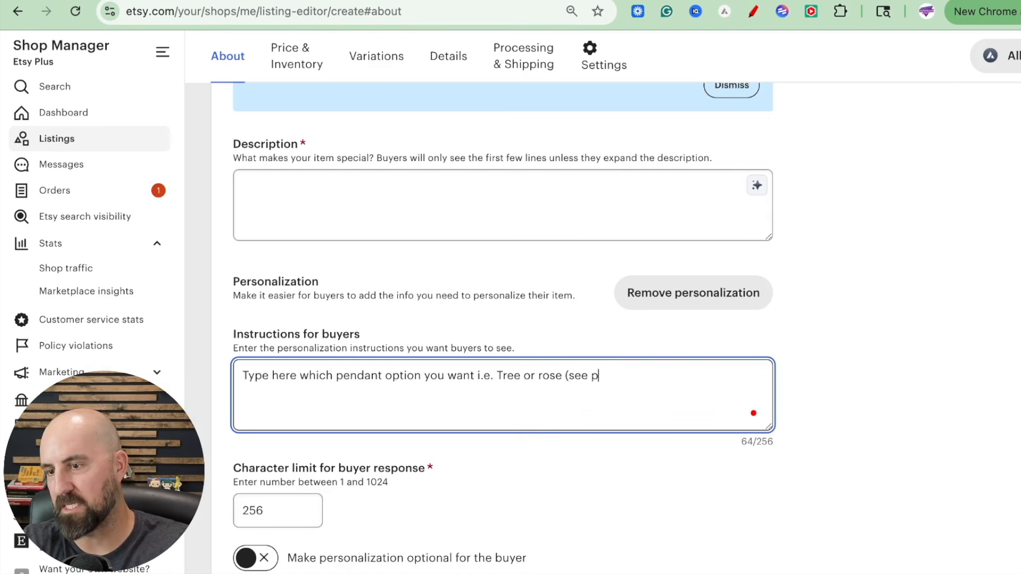
{"action": "type", "text": "ictures for p"}
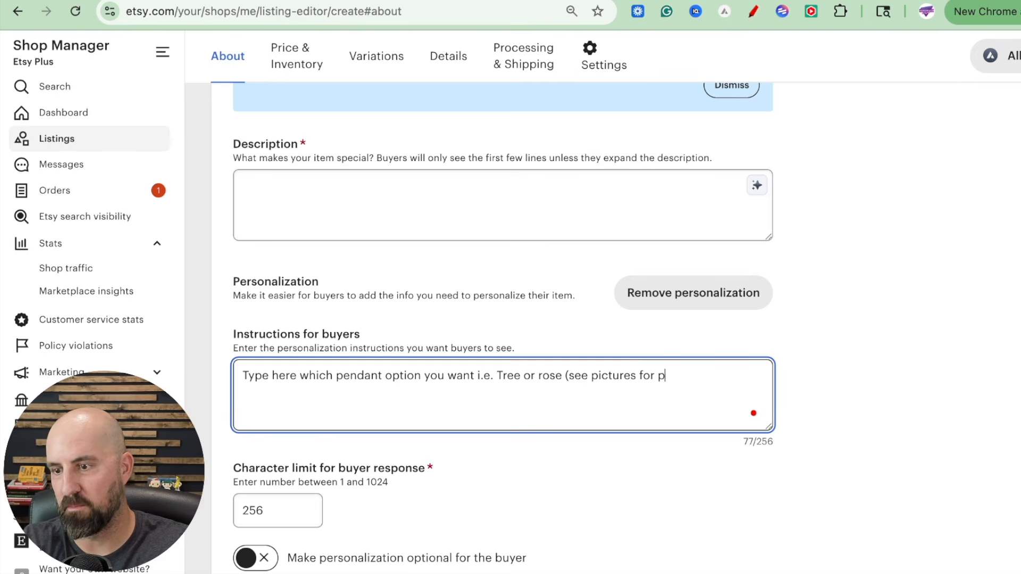
{"action": "type", "text": "endant ex"}
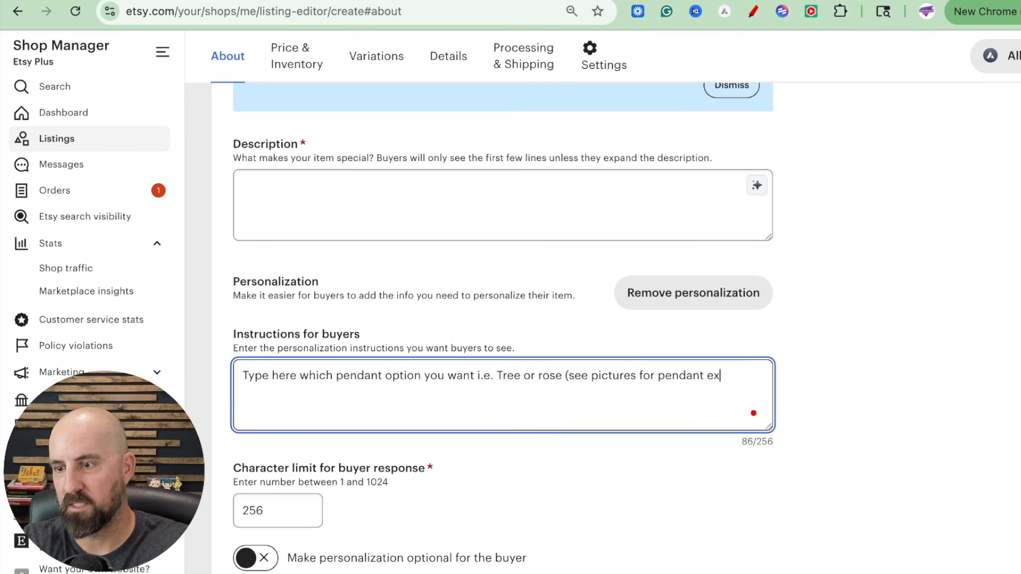
{"action": "type", "text": "pamples"}
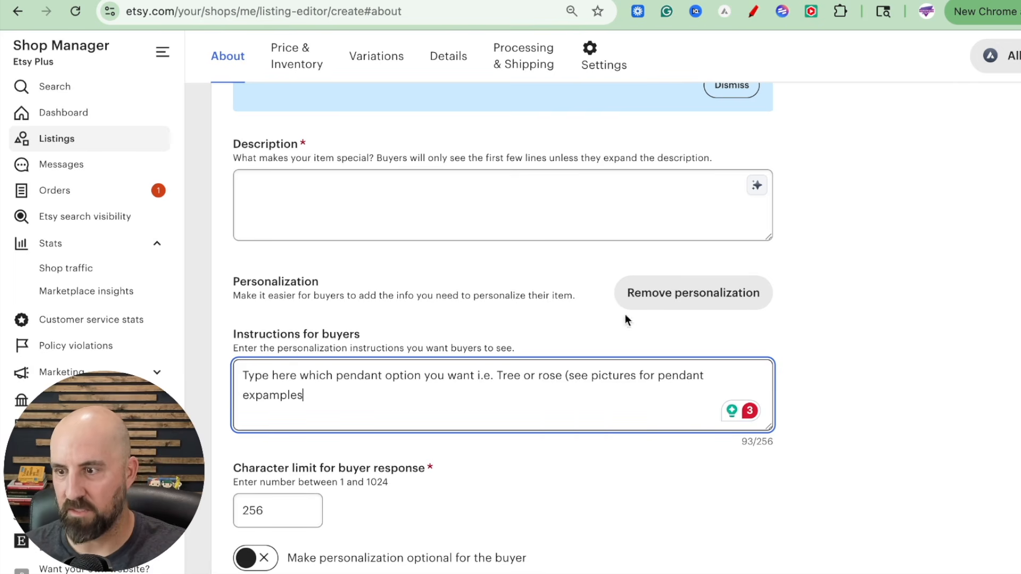
Step: Remove the personalization and delete both the Length and Material variations from the listing
{"action": "left_click", "coordinate": [661, 298]}
{"action": "scroll", "coordinate": [764, 513], "scroll_direction": "down", "scroll_amount": 10}
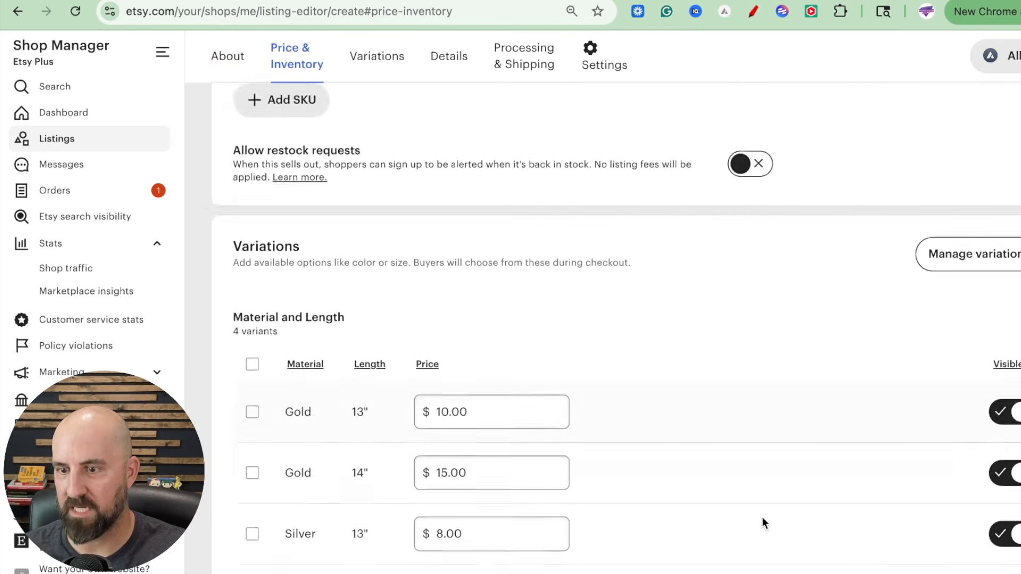
{"action": "scroll", "coordinate": [971, 251], "scroll_direction": "up", "scroll_amount": 4}
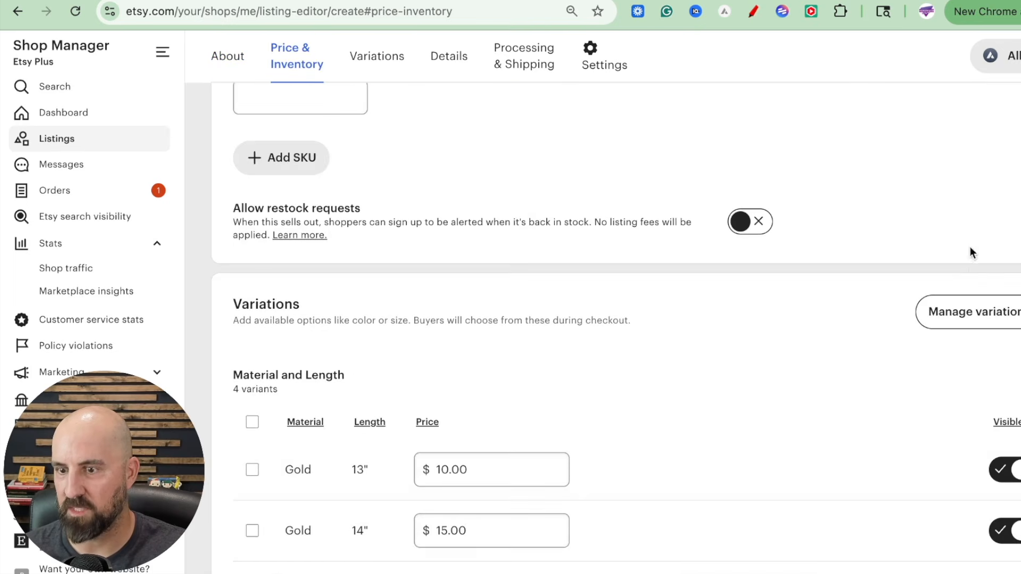
{"action": "left_click", "coordinate": [956, 318]}
{"action": "left_click", "coordinate": [761, 282]}
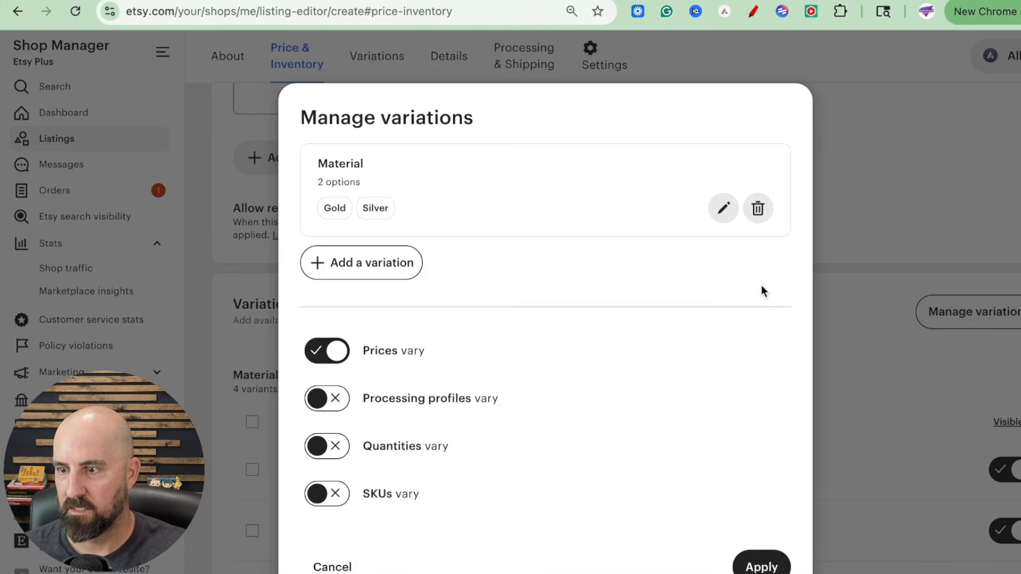
{"action": "left_click", "coordinate": [760, 209]}
{"action": "left_click", "coordinate": [761, 499]}
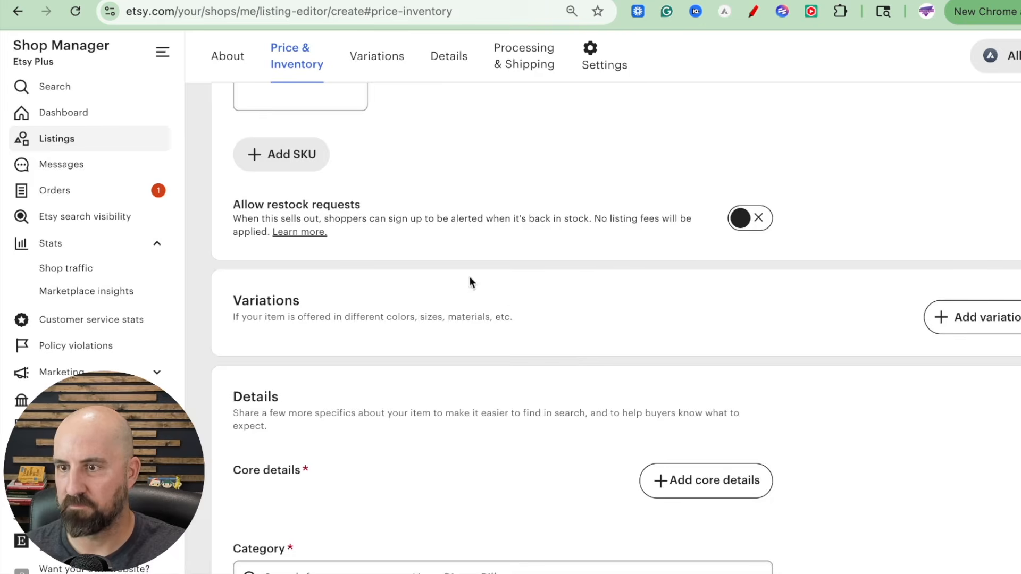
Step: Switch to the Miro board and draw a short green line beside the phone case example's type, Color and design rows
{"action": "left_click", "coordinate": [506, 1]}
{"action": "scroll", "coordinate": [508, 249], "scroll_direction": "down", "scroll_amount": 4}
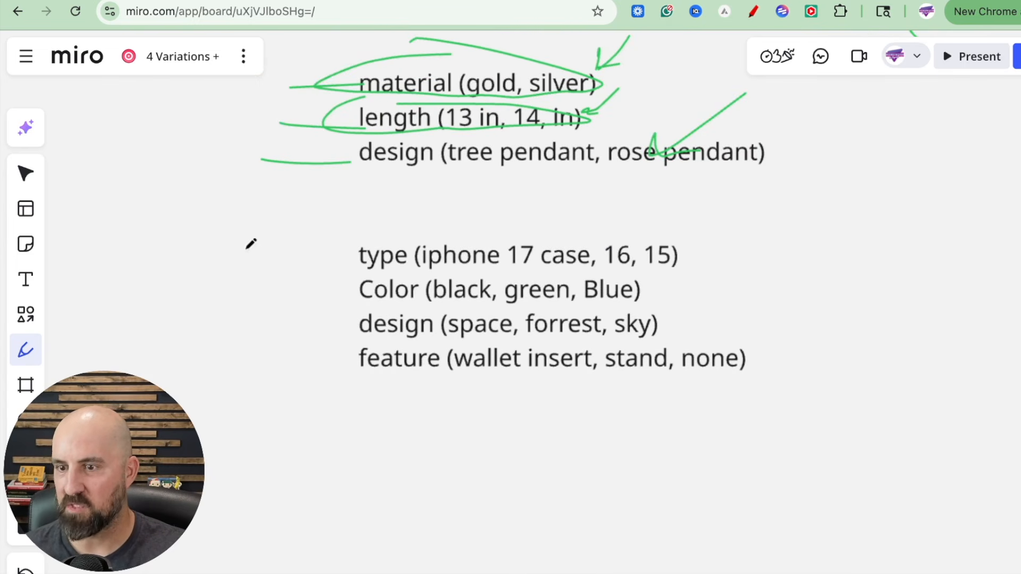
{"action": "left_click_drag", "start_coordinate": [243, 255], "coordinate": [341, 259]}
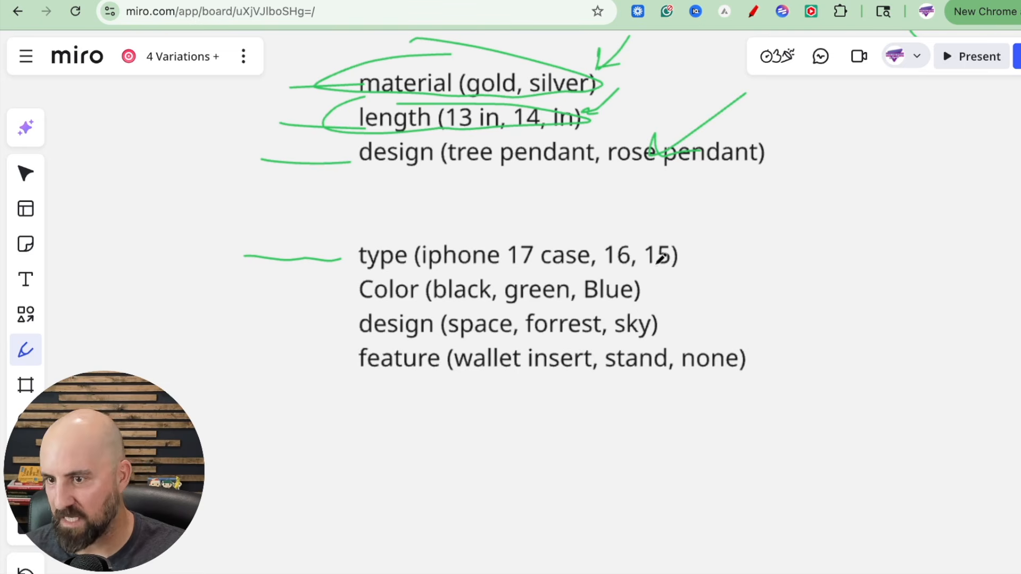
{"action": "left_click_drag", "start_coordinate": [225, 290], "coordinate": [350, 293]}
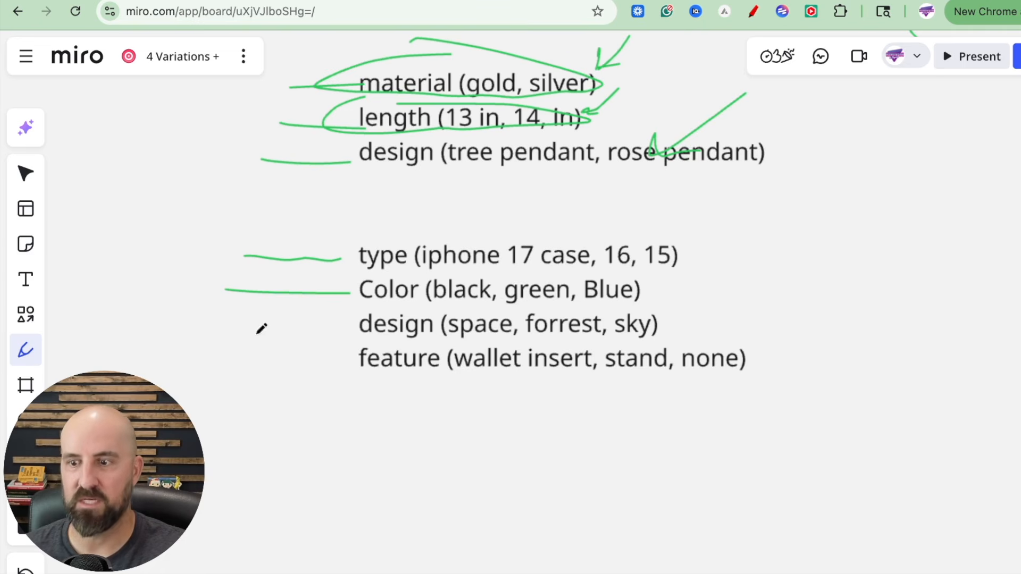
{"action": "left_click_drag", "start_coordinate": [251, 333], "coordinate": [333, 331]}
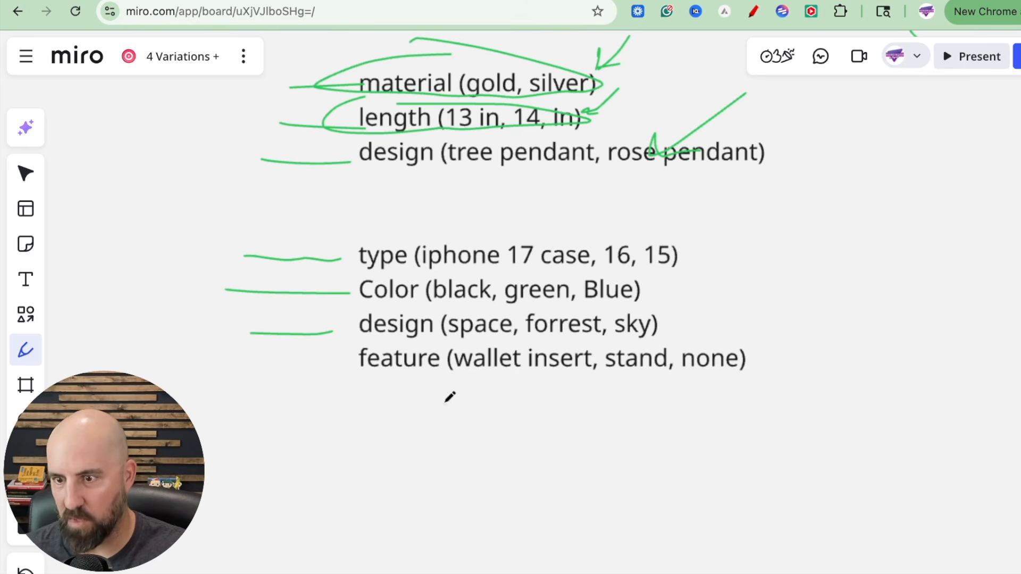
Step: Draw a short green line beside the phone case example's feature row and underline wallet insert, stand and none
{"action": "scroll", "coordinate": [350, 337], "scroll_direction": "left", "scroll_amount": 1}
{"action": "left_click_drag", "start_coordinate": [248, 359], "coordinate": [341, 364]}
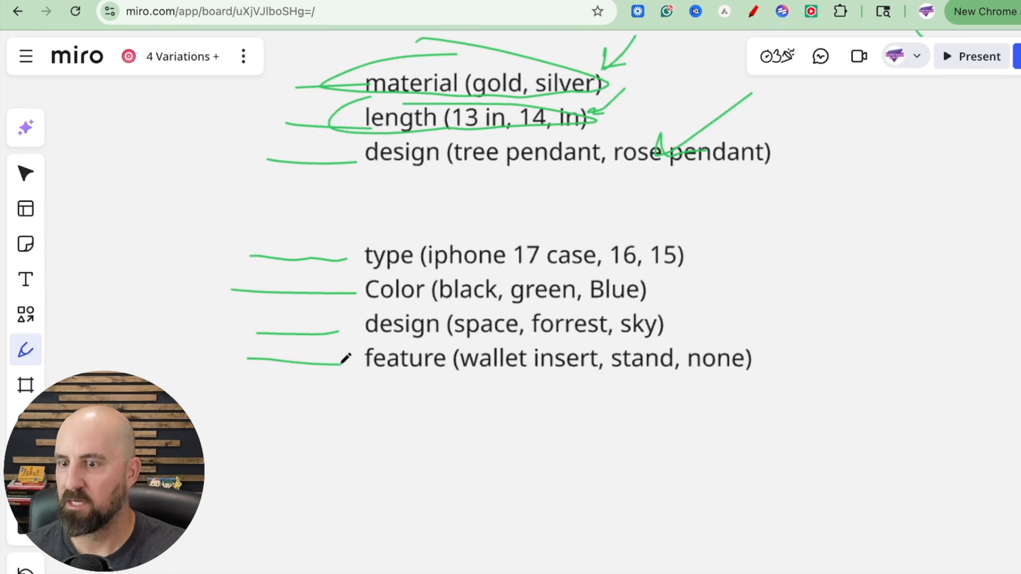
{"action": "mouse_move", "coordinate": [468, 381]}
{"action": "left_mouse_down"}
{"action": "mouse_move", "coordinate": [582, 368]}
{"action": "mouse_move", "coordinate": [475, 376]}
{"action": "mouse_move", "coordinate": [533, 372]}
{"action": "left_mouse_up"}
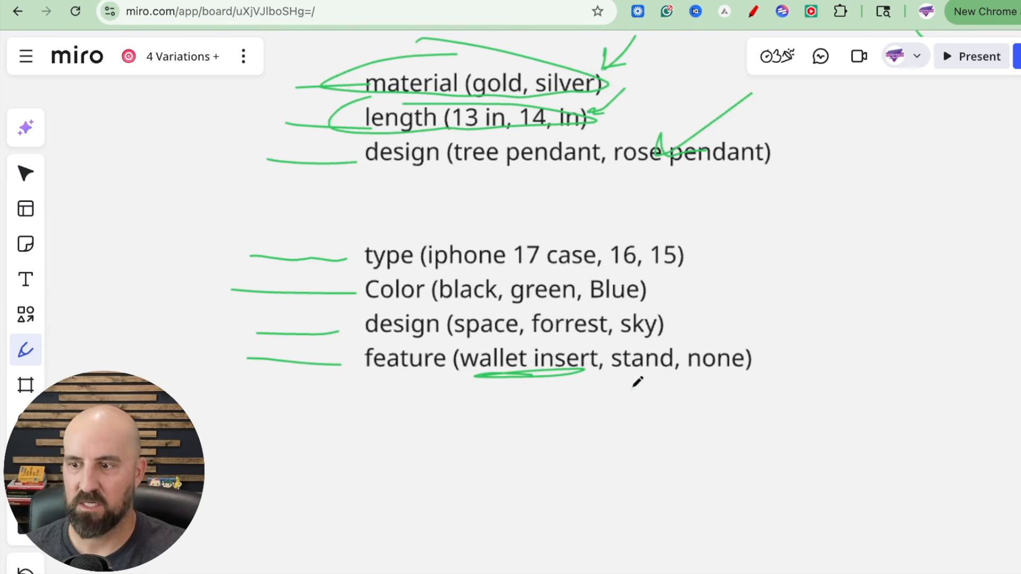
{"action": "left_click_drag", "start_coordinate": [602, 380], "coordinate": [715, 377]}
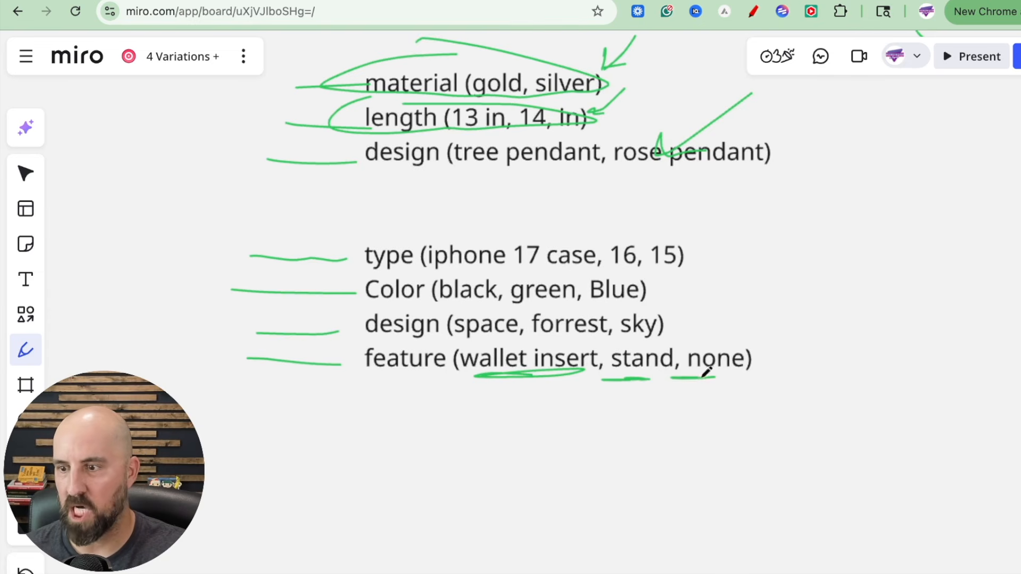
Step: Bracket the ends of the phone case's type and Color rows together, and draw arrows pointing at the ends of the design and feature rows
{"action": "scroll", "coordinate": [617, 429], "scroll_direction": "right", "scroll_amount": 5}
{"action": "scroll", "coordinate": [617, 428], "scroll_direction": "left", "scroll_amount": 3}
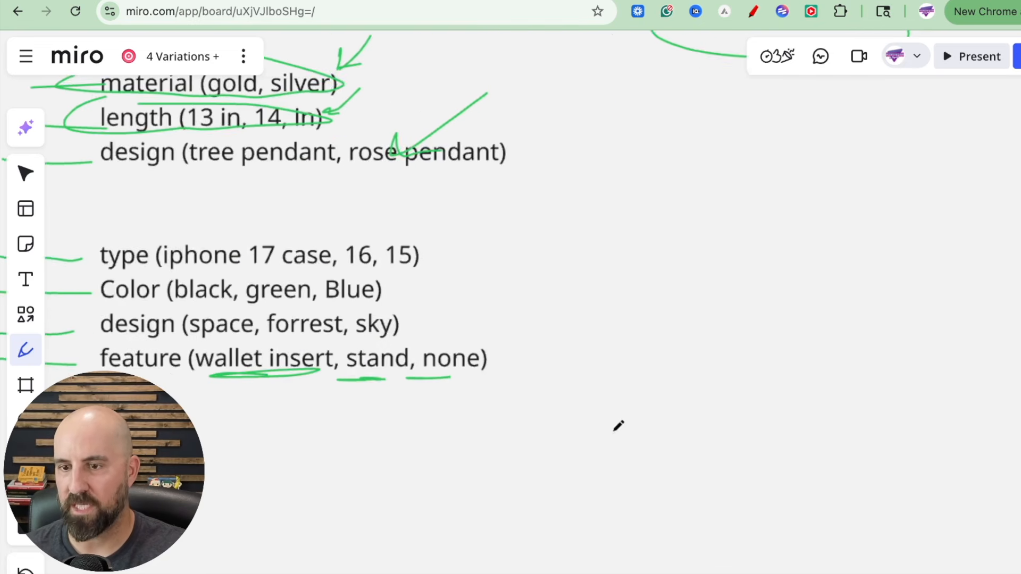
{"action": "scroll", "coordinate": [636, 415], "scroll_direction": "left", "scroll_amount": 1}
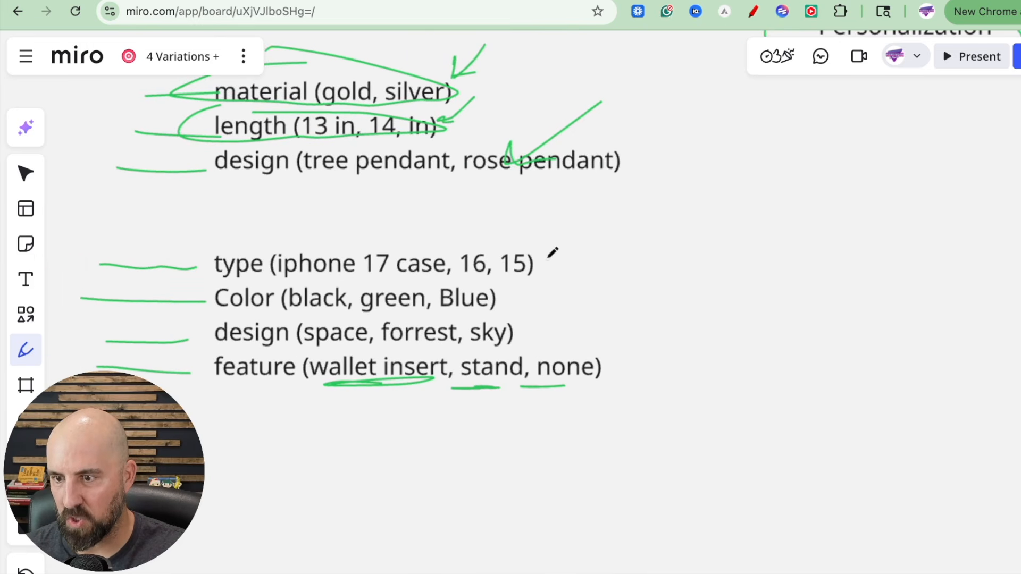
{"action": "scroll", "coordinate": [556, 254], "scroll_direction": "left", "scroll_amount": 2}
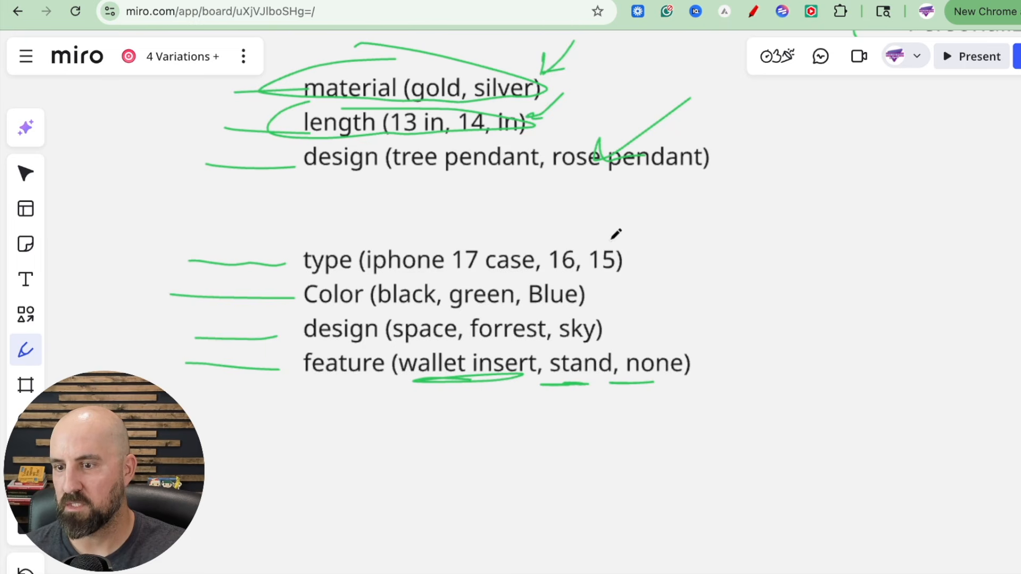
{"action": "scroll", "coordinate": [676, 250], "scroll_direction": "right", "scroll_amount": 2}
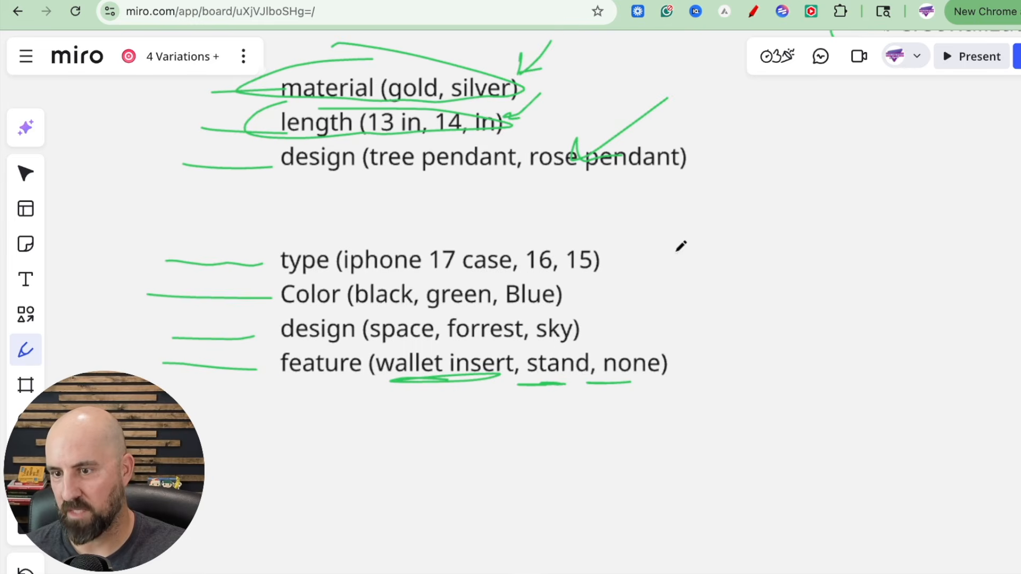
{"action": "mouse_move", "coordinate": [563, 238]}
{"action": "left_mouse_down"}
{"action": "mouse_move", "coordinate": [610, 270]}
{"action": "mouse_move", "coordinate": [568, 293]}
{"action": "mouse_move", "coordinate": [611, 271]}
{"action": "mouse_move", "coordinate": [588, 238]}
{"action": "left_mouse_up"}
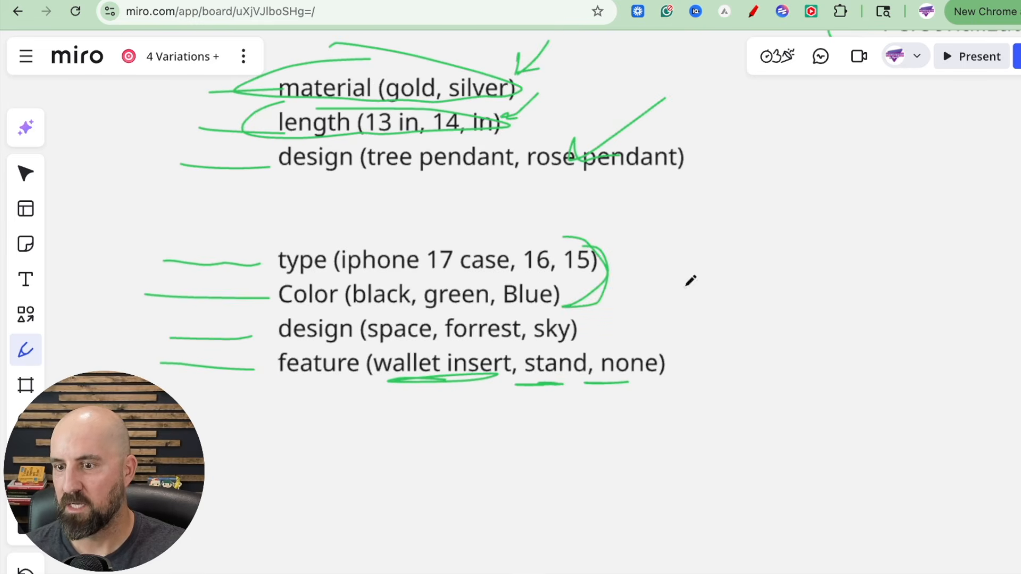
{"action": "mouse_move", "coordinate": [585, 328]}
{"action": "left_mouse_down"}
{"action": "mouse_move", "coordinate": [660, 320]}
{"action": "mouse_move", "coordinate": [588, 326]}
{"action": "mouse_move", "coordinate": [609, 325]}
{"action": "left_mouse_up"}
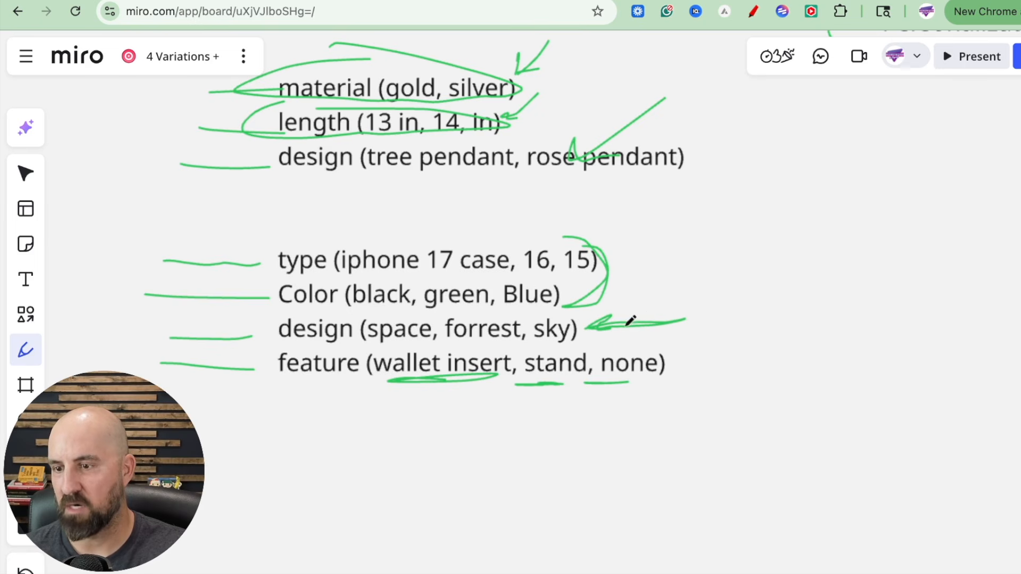
{"action": "mouse_move", "coordinate": [739, 360]}
{"action": "left_mouse_down"}
{"action": "mouse_move", "coordinate": [690, 358]}
{"action": "mouse_move", "coordinate": [706, 373]}
{"action": "left_mouse_up"}
{"action": "mouse_move", "coordinate": [663, 308]}
{"action": "left_mouse_down"}
{"action": "mouse_move", "coordinate": [603, 314]}
{"action": "mouse_move", "coordinate": [689, 336]}
{"action": "mouse_move", "coordinate": [645, 319]}
{"action": "left_mouse_up"}
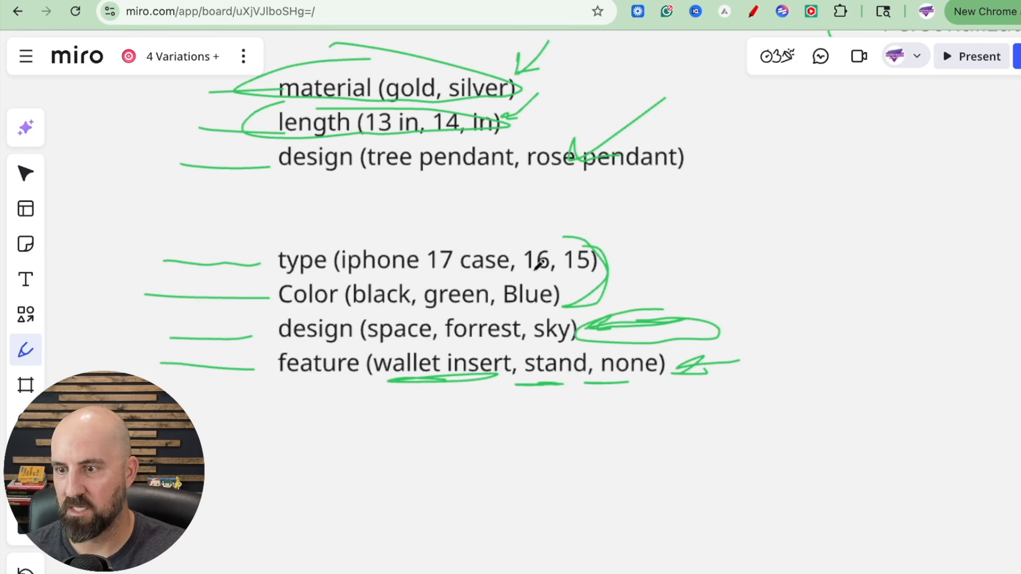
Step: Mark the starts of the type, Color, design and feature rows with brackets and an arrow, and switch to the Etsy listing editor
{"action": "mouse_move", "coordinate": [296, 233]}
{"action": "left_mouse_down"}
{"action": "mouse_move", "coordinate": [269, 239]}
{"action": "mouse_move", "coordinate": [280, 291]}
{"action": "left_mouse_up"}
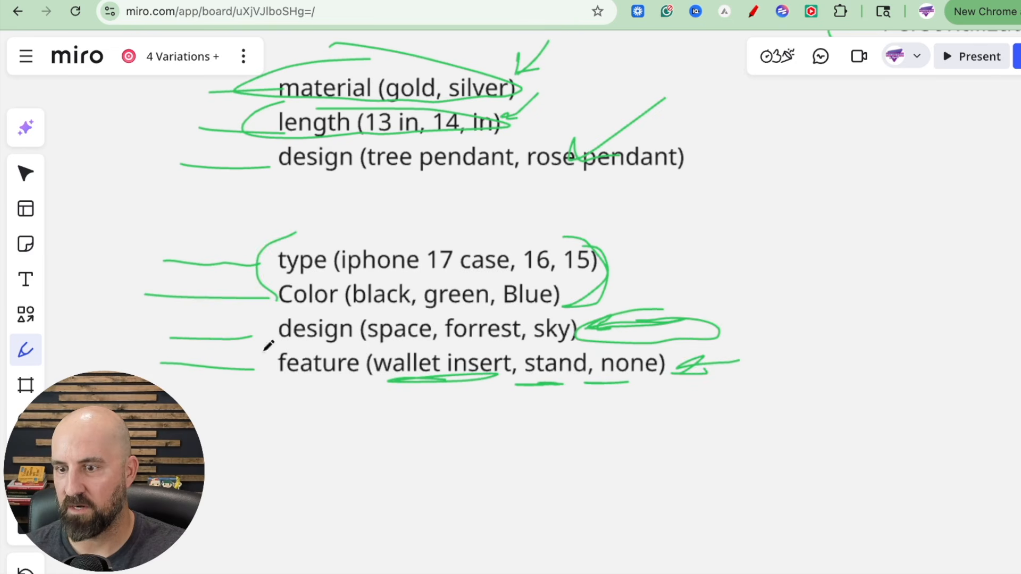
{"action": "mouse_move", "coordinate": [280, 343]}
{"action": "left_mouse_down"}
{"action": "mouse_move", "coordinate": [269, 357]}
{"action": "mouse_move", "coordinate": [284, 379]}
{"action": "left_mouse_up"}
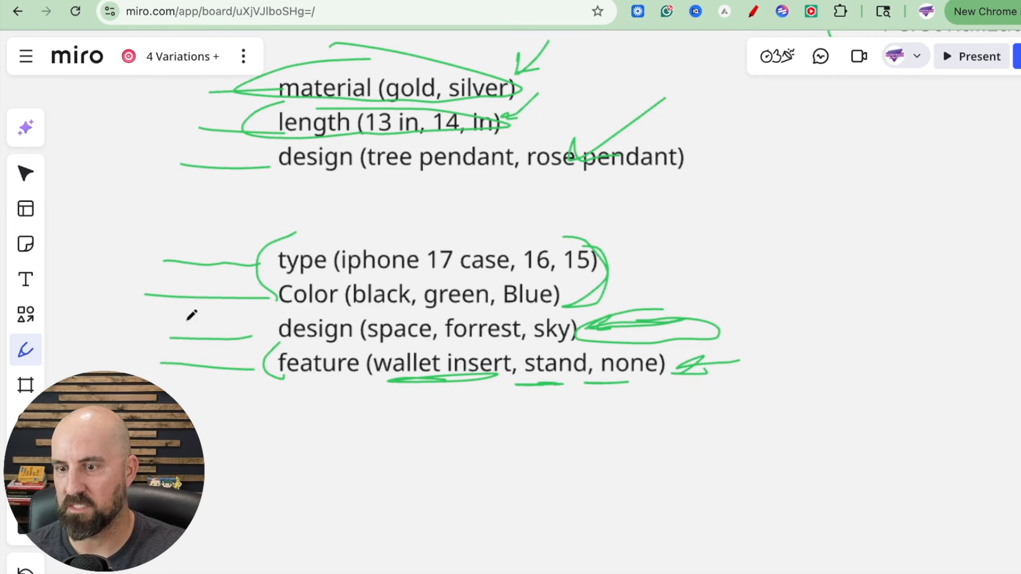
{"action": "mouse_move", "coordinate": [192, 319]}
{"action": "left_mouse_down"}
{"action": "mouse_move", "coordinate": [284, 321]}
{"action": "mouse_move", "coordinate": [255, 329]}
{"action": "left_mouse_up"}
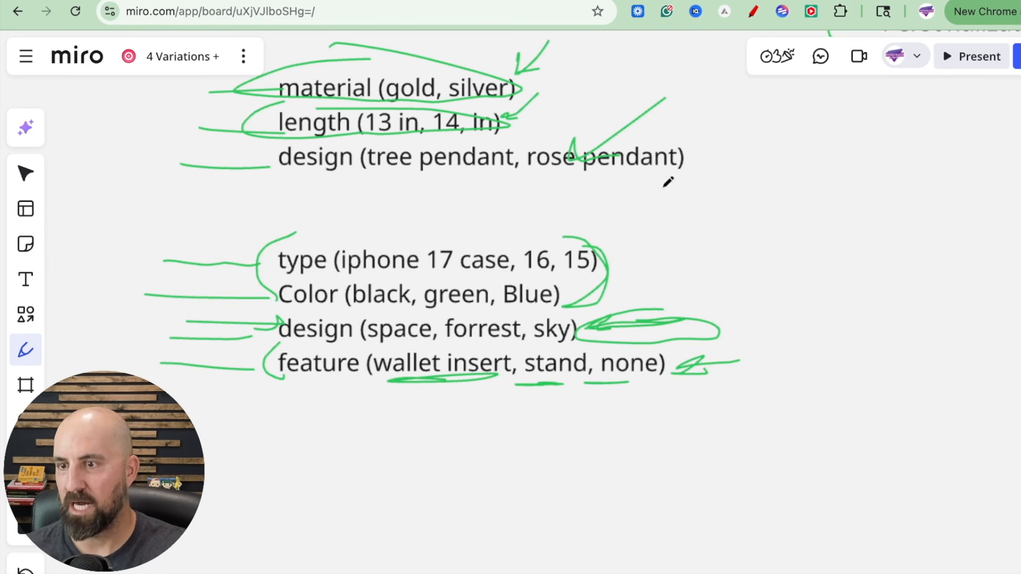
{"action": "left_click", "coordinate": [580, 1]}
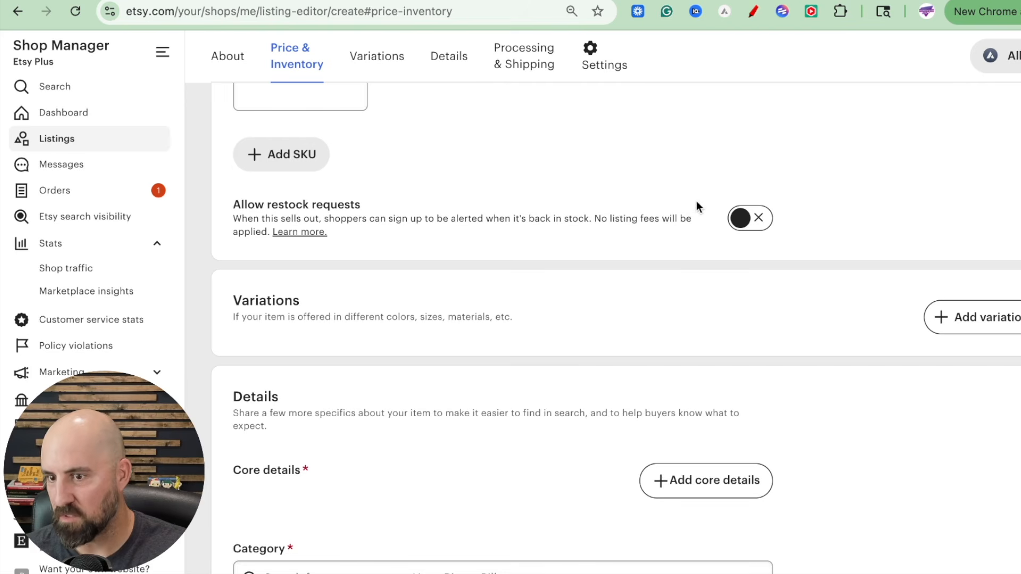
Step: Start a custom variation for the listing named "Phone Case Type"
{"action": "left_click", "coordinate": [941, 326]}
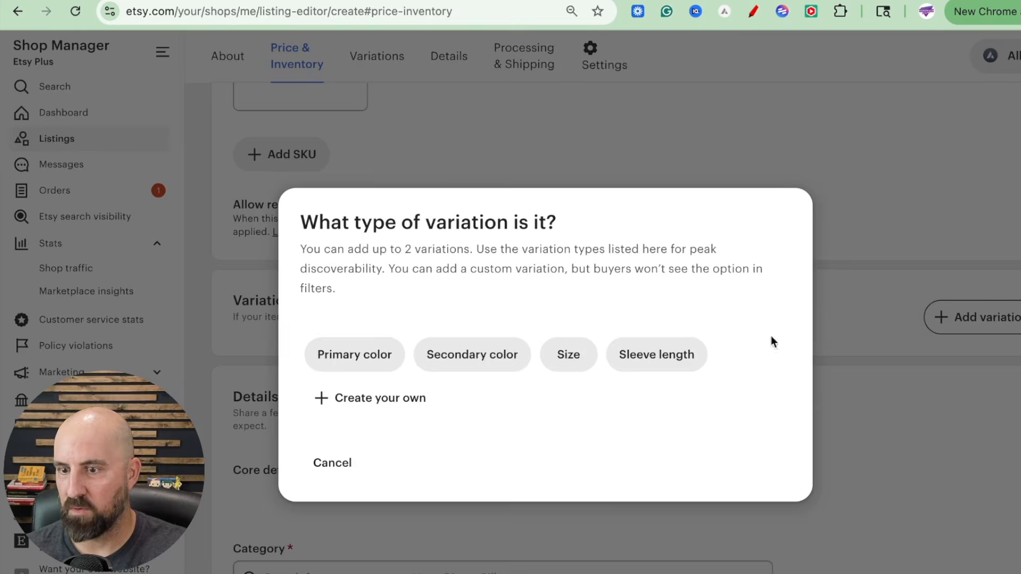
{"action": "left_click", "coordinate": [346, 400]}
{"action": "left_click", "coordinate": [413, 233]}
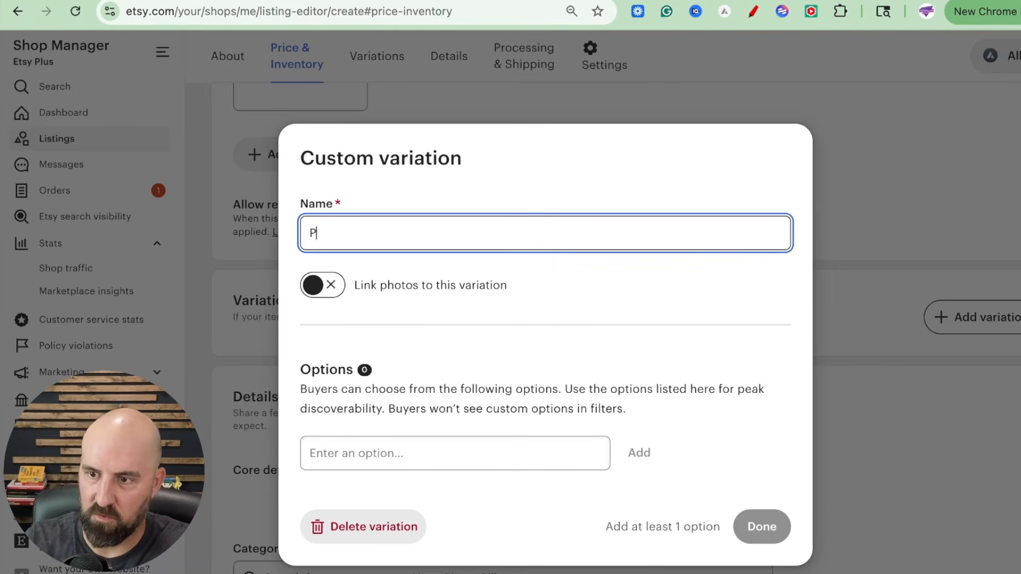
{"action": "type", "text": "Phone Case Type"}
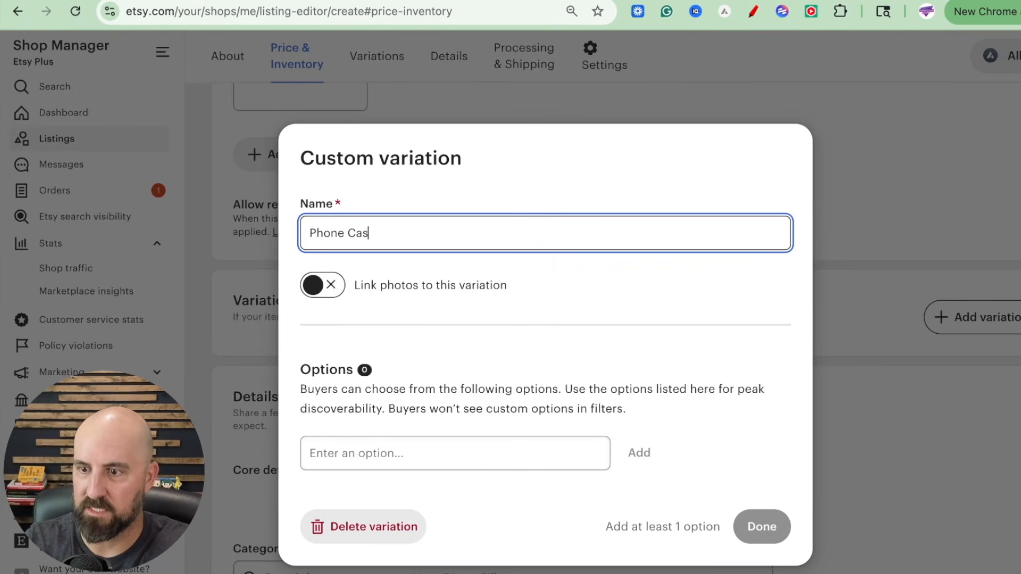
Step: Add the options "Iphone 17" and "Iphone 16" to the Phone Case Type variation and finish it
{"action": "left_click", "coordinate": [374, 464]}
{"action": "type", "text": "Iphone "}
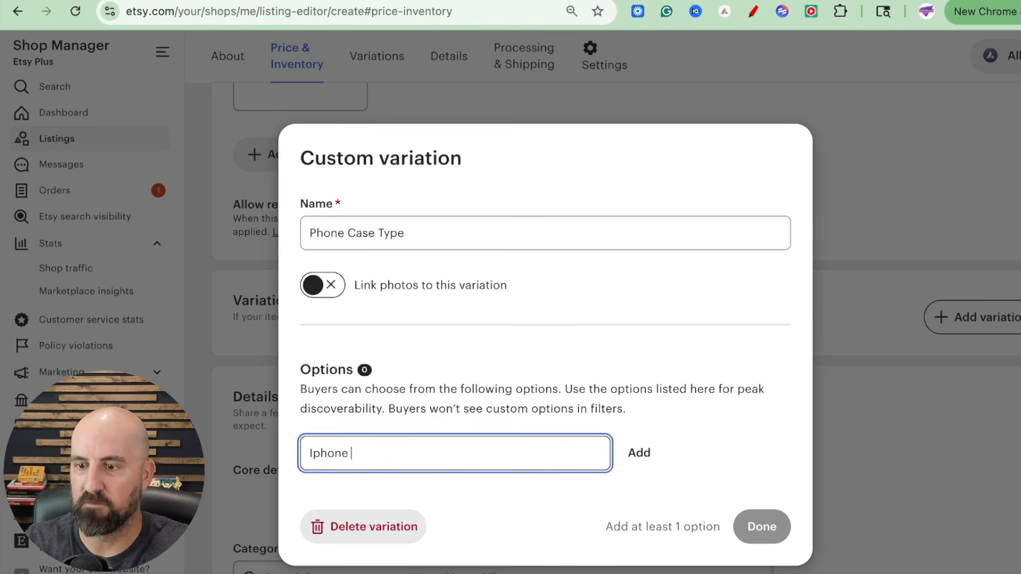
{"action": "type", "text": "17"}
{"action": "key", "text": "Return"}
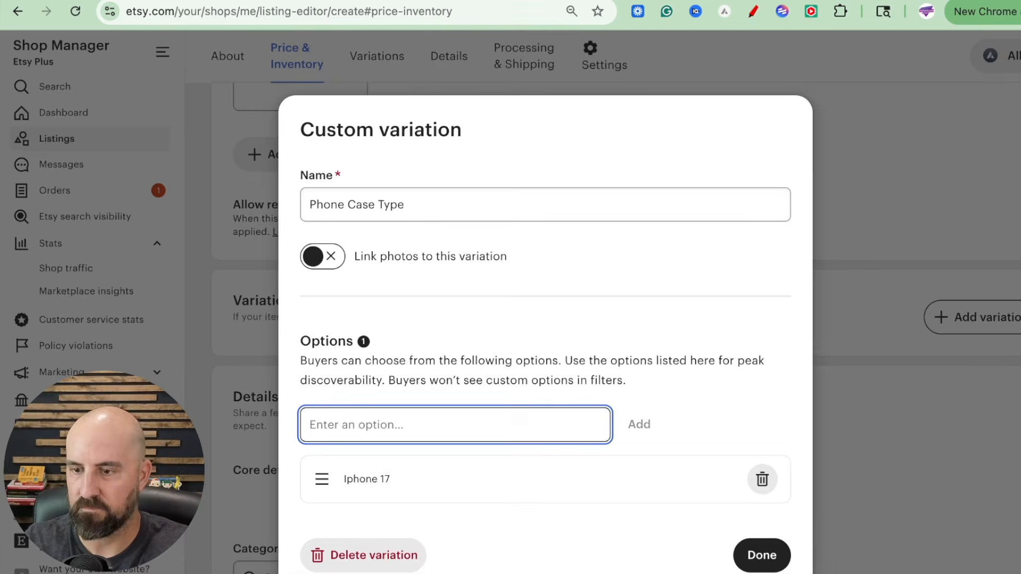
{"action": "type", "text": "Iphone "}
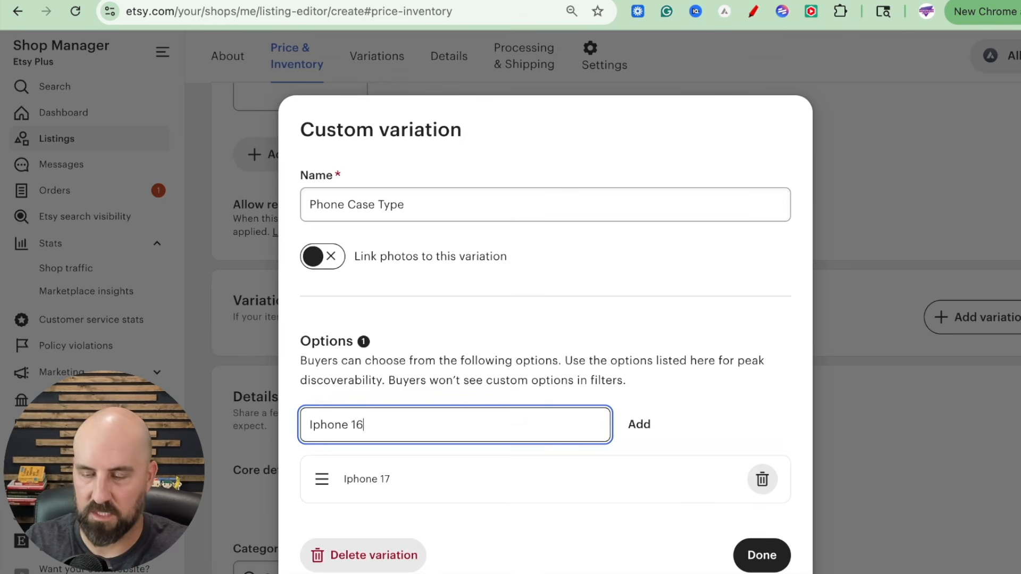
{"action": "type", "text": "16"}
{"action": "key", "text": "Return"}
{"action": "left_click", "coordinate": [761, 570]}
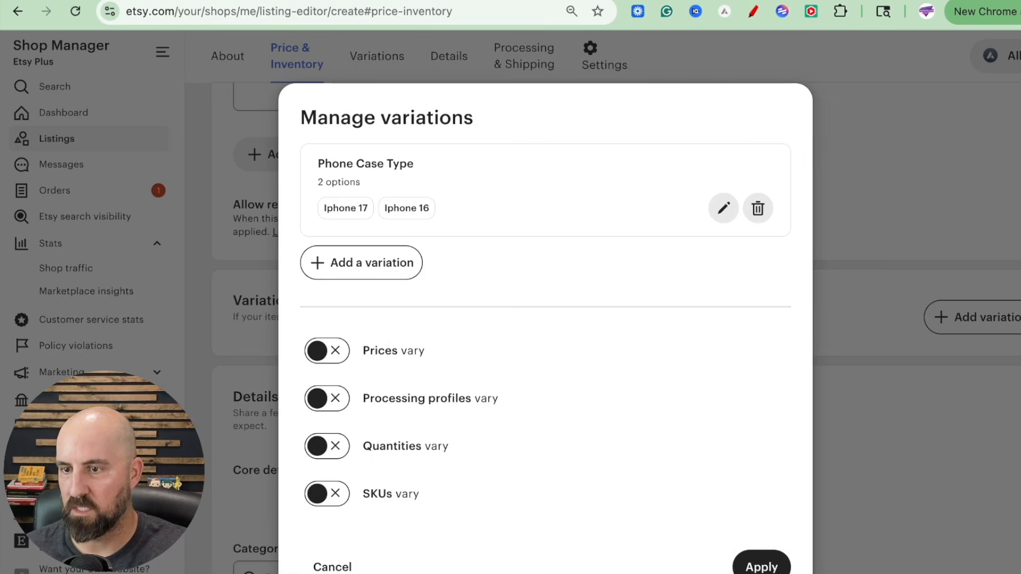
Step: Delete the Phone Case Type variation and start a custom variation named "Phone Type and Color"
{"action": "left_click", "coordinate": [458, 1]}
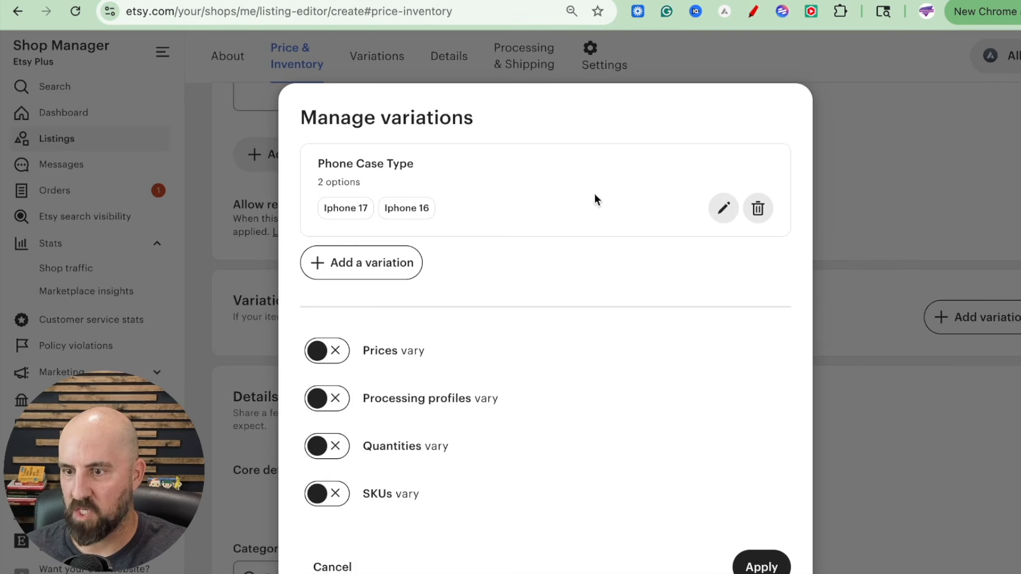
{"action": "left_click", "coordinate": [759, 209]}
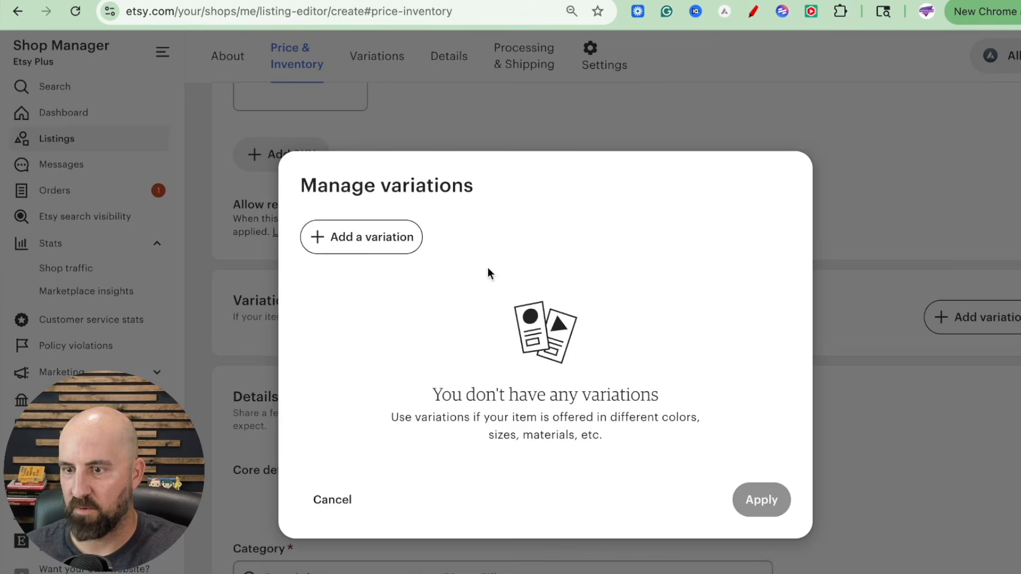
{"action": "left_click", "coordinate": [364, 245]}
{"action": "left_click", "coordinate": [358, 400]}
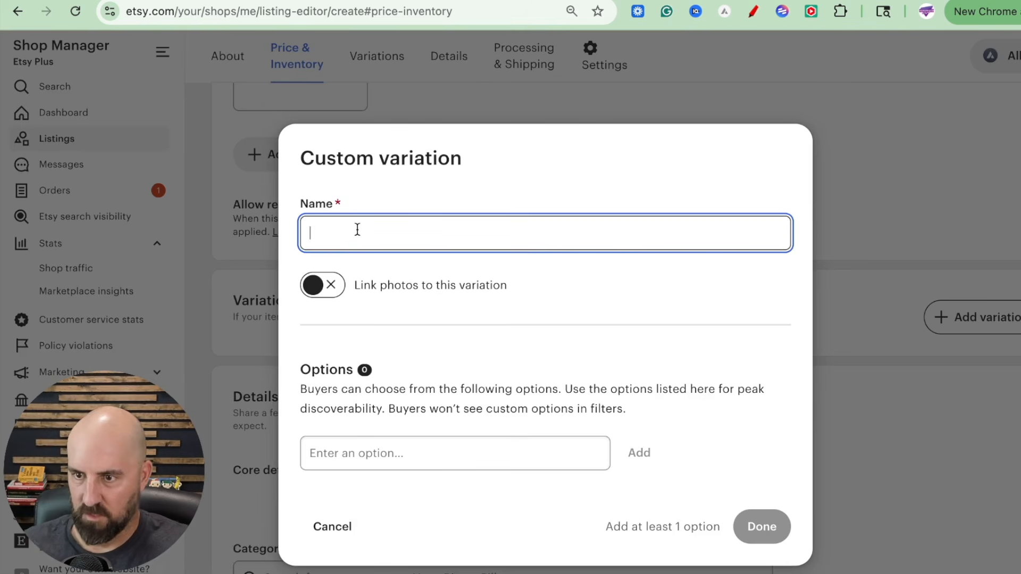
{"action": "type", "text": "Phone"}
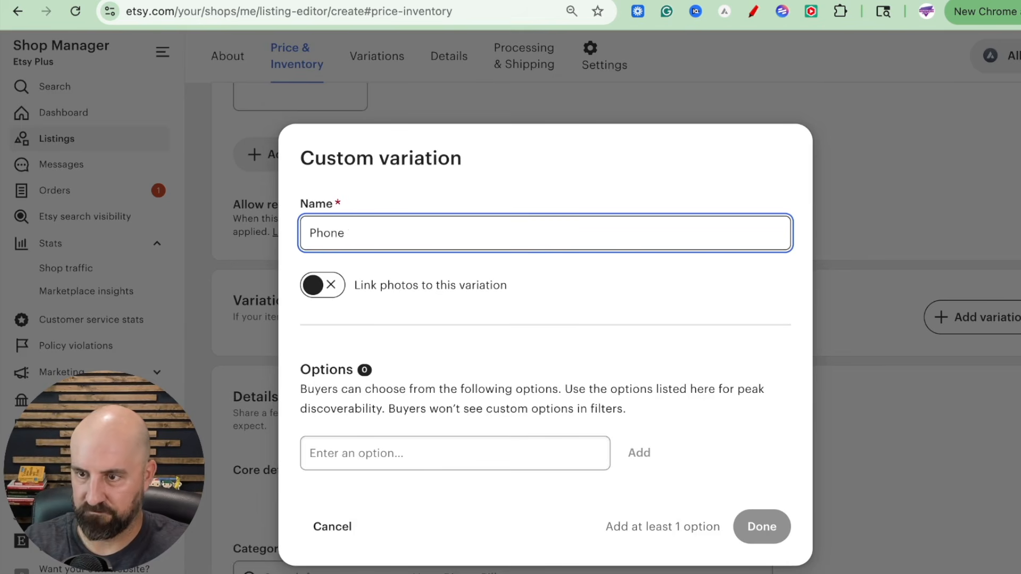
{"action": "type", "text": " Type and Color"}
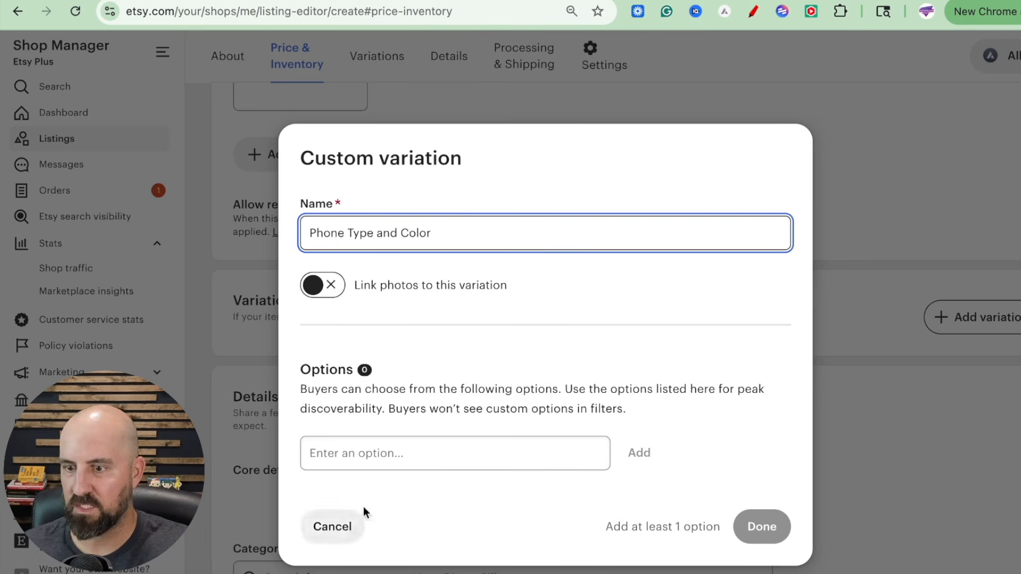
Step: Add the options "Iphone 17 Black" and "Iphone 17 Blue" to the Phone Type and Color variation
{"action": "left_click", "coordinate": [383, 457]}
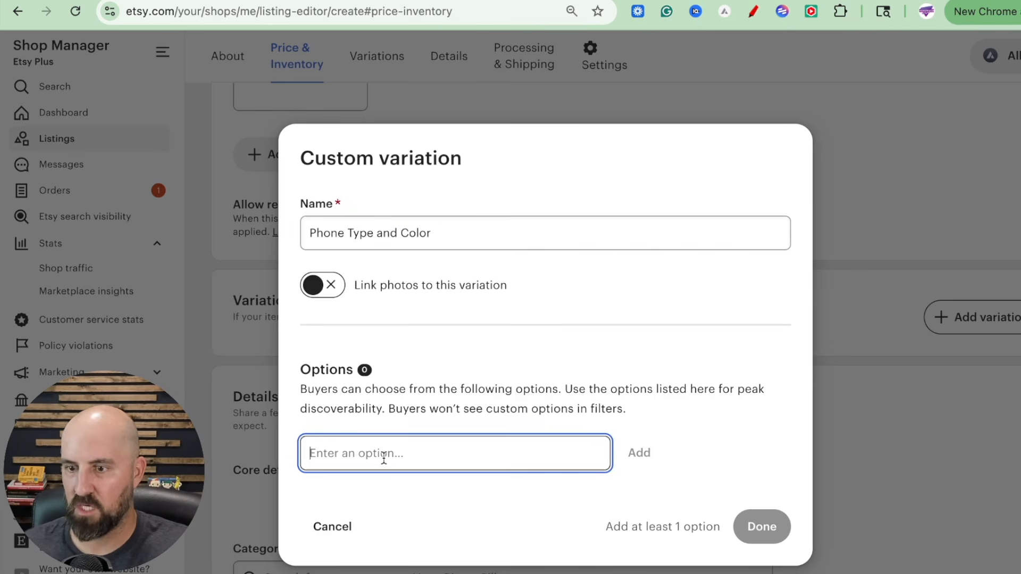
{"action": "type", "text": "Iphone 17 Bla"}
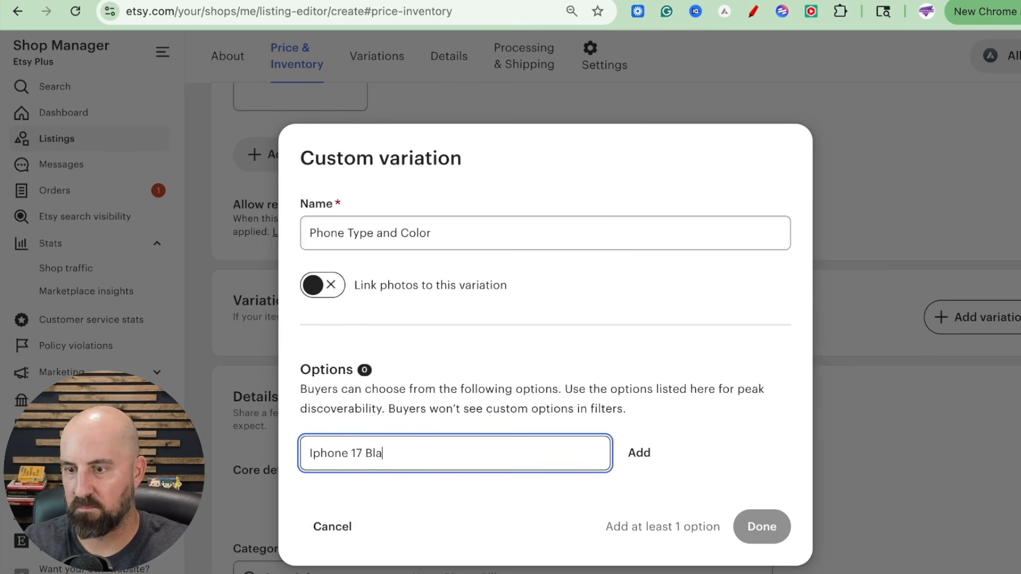
{"action": "type", "text": "ck"}
{"action": "key", "text": "Return"}
{"action": "type", "text": "Iphon"}
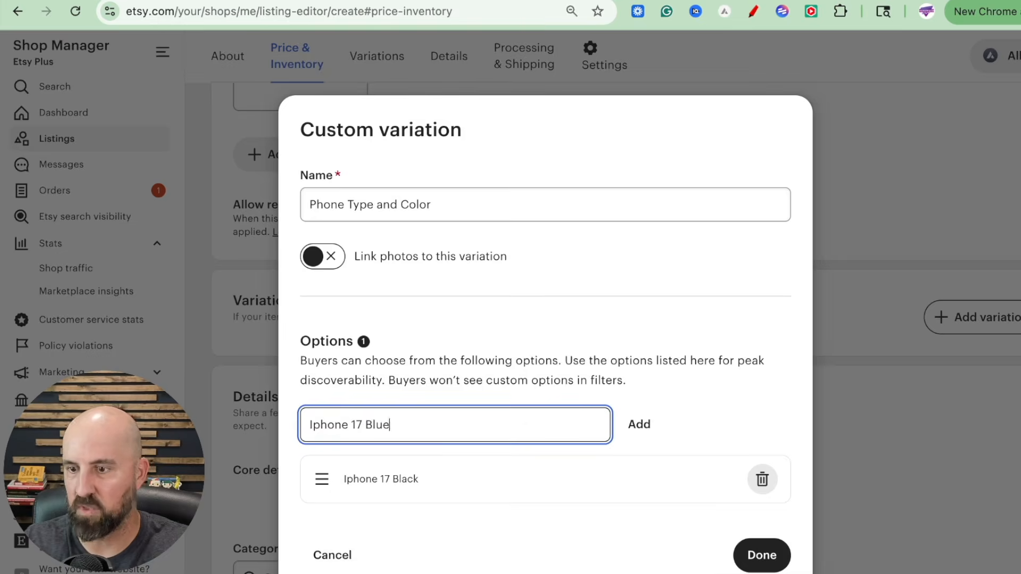
{"action": "key", "text": "Return"}
Step: Add the options "Iphone 16 Black" and "Iphone 16 Blue" to the Phone Type and Color variation
{"action": "type", "text": "Iph"}
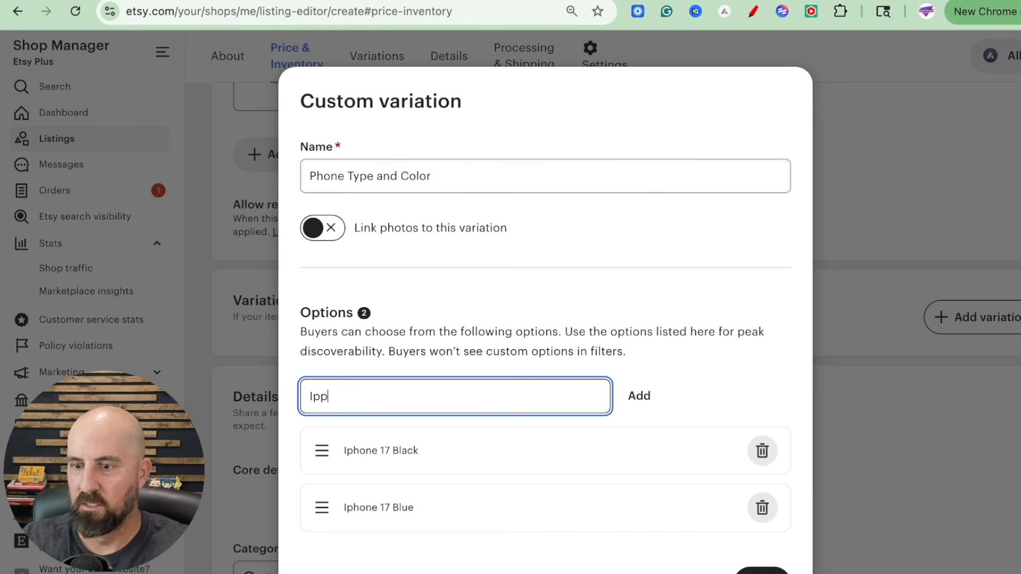
{"action": "key", "text": "BackSpace"}
{"action": "key", "text": "BackSpace"}
{"action": "type", "text": "hone "}
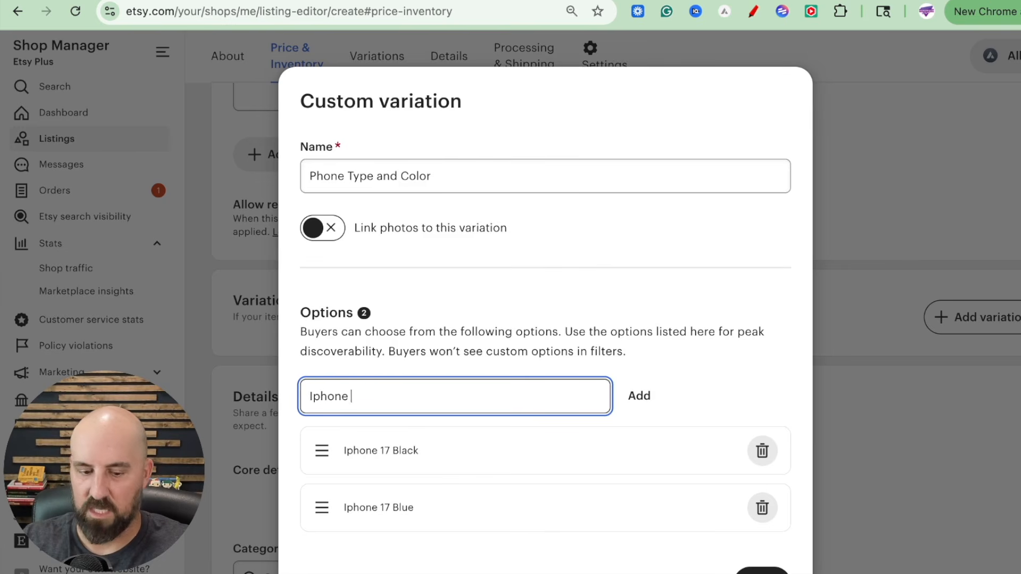
{"action": "type", "text": "16 "}
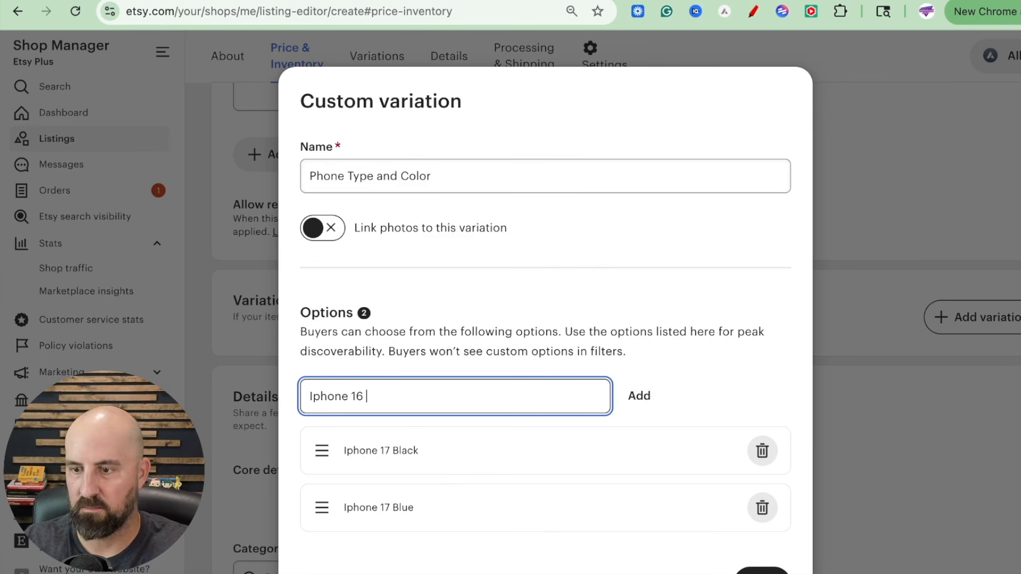
{"action": "type", "text": "Black"}
{"action": "key", "text": "Return"}
{"action": "type", "text": "Iphone"}
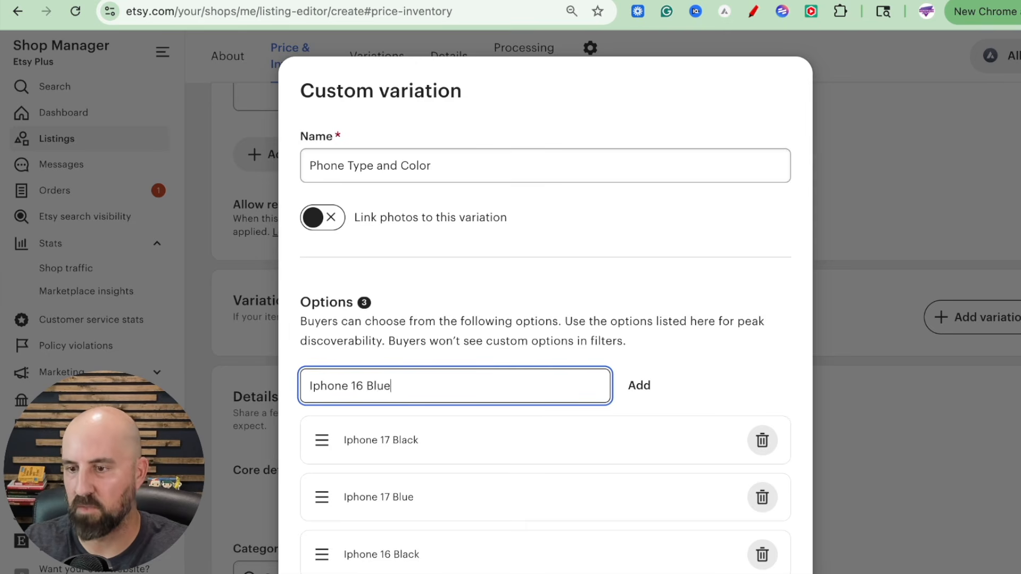
{"action": "key", "text": "Return"}
{"action": "scroll", "coordinate": [383, 460], "scroll_direction": "down", "scroll_amount": 1}
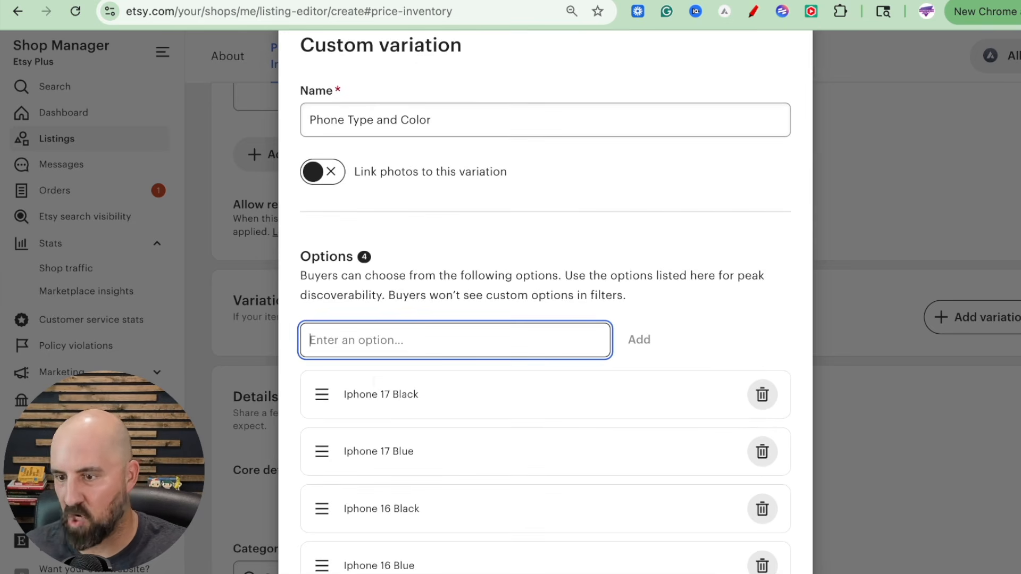
{"action": "scroll", "coordinate": [436, 292], "scroll_direction": "down", "scroll_amount": 1}
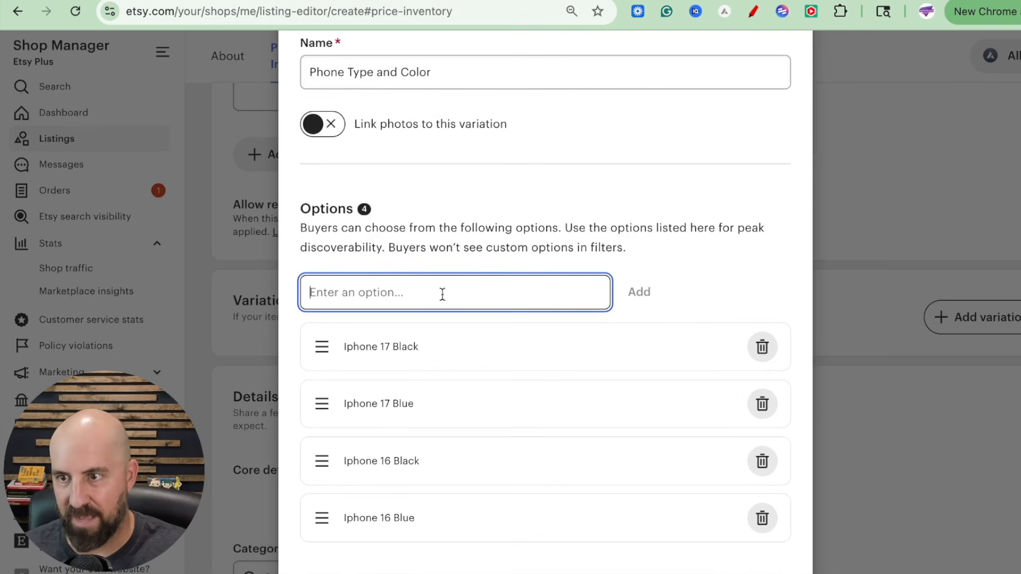
Step: Finish the Phone Type and Color variation and start a second custom variation named "Case Feature"
{"action": "left_click", "coordinate": [761, 571]}
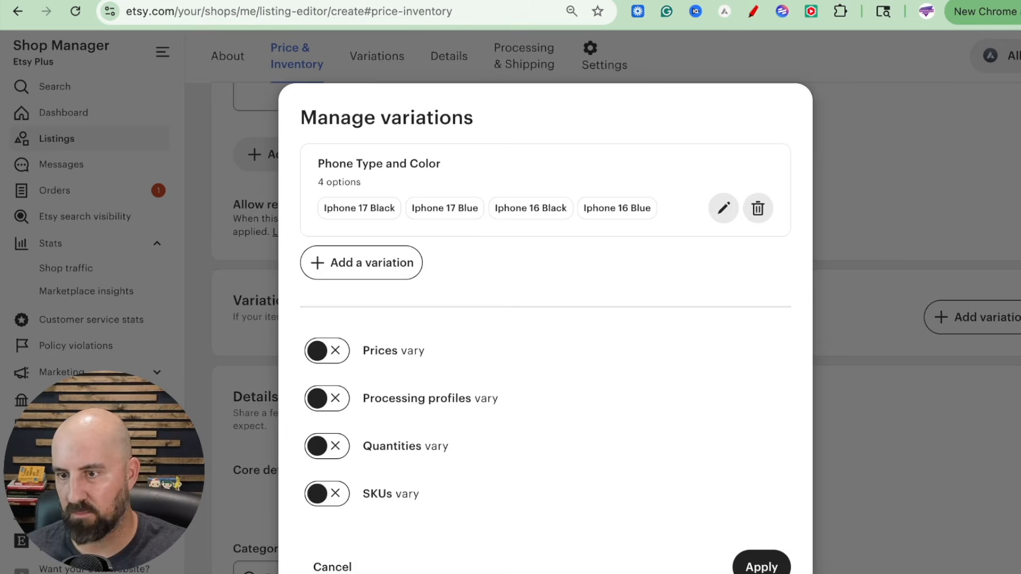
{"action": "left_click", "coordinate": [367, 266]}
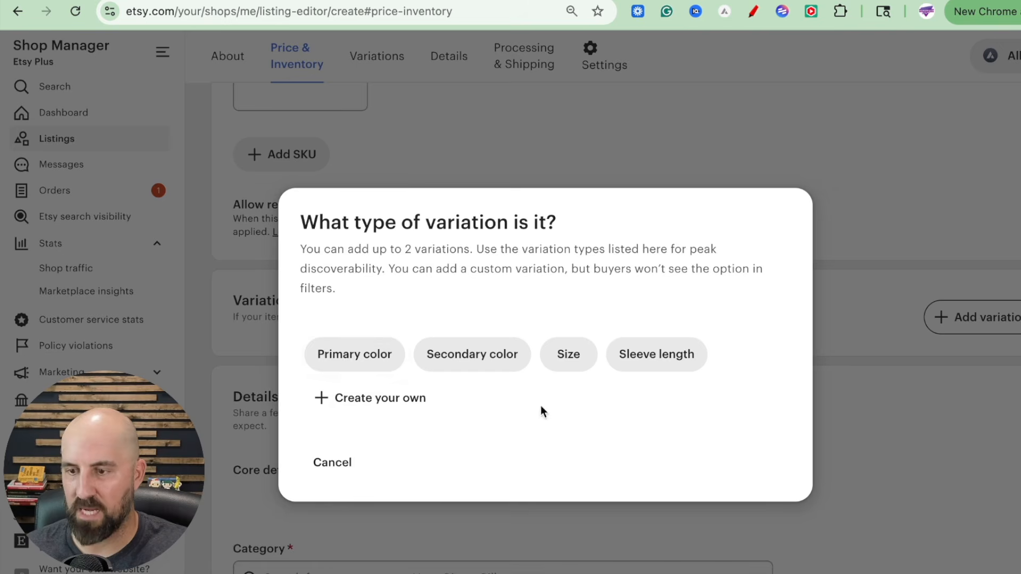
{"action": "left_click", "coordinate": [342, 399]}
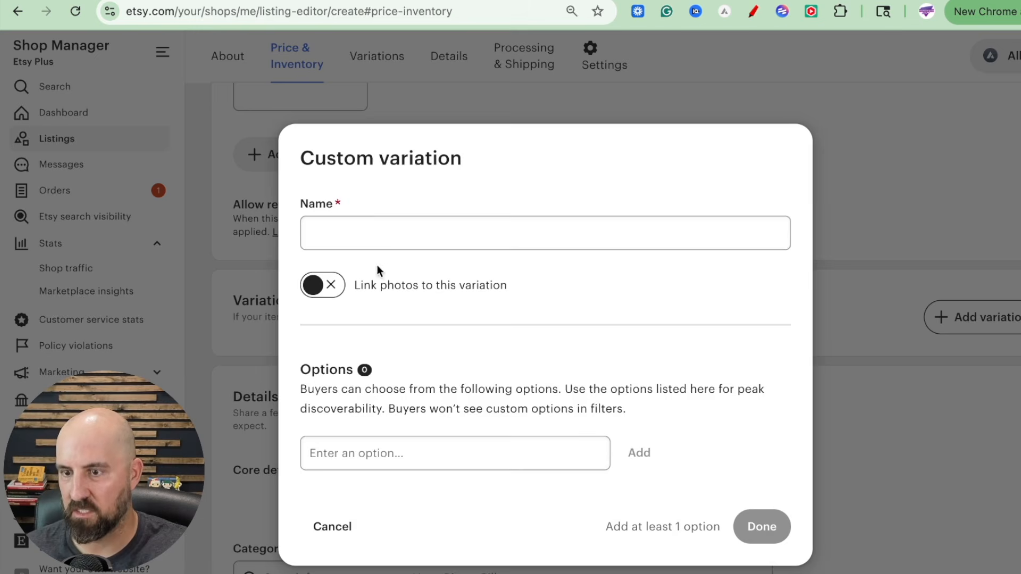
{"action": "left_click", "coordinate": [386, 232]}
{"action": "type", "text": "Case Fe"}
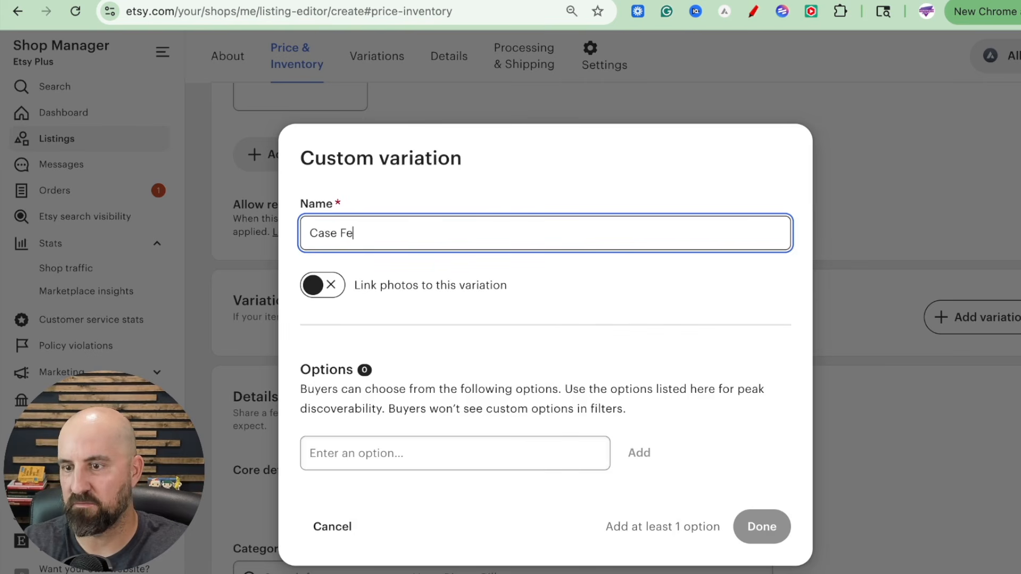
{"action": "type", "text": "ature"}
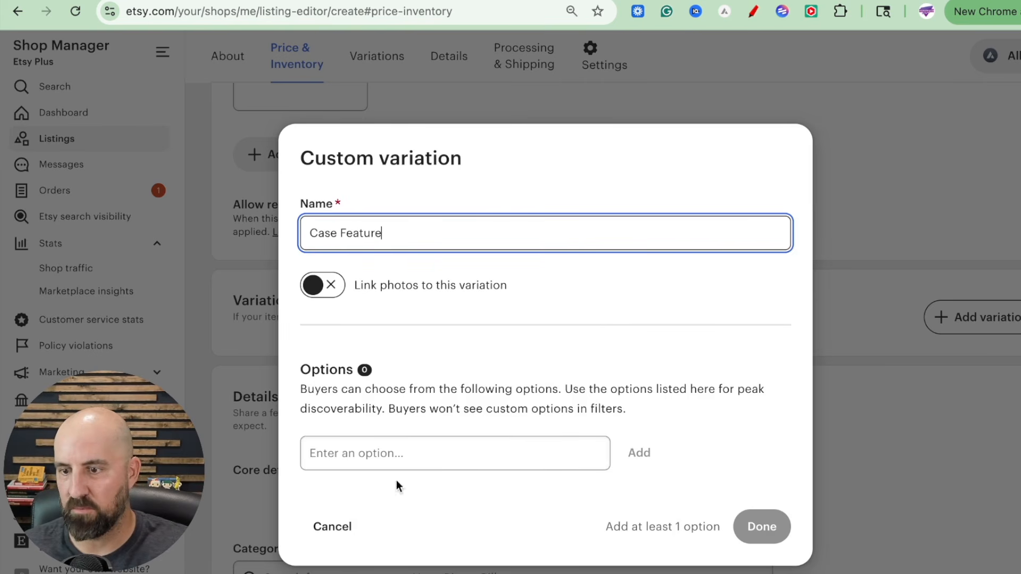
Step: Add the options "Wallet Holder" and "Stand" to the Case Feature variation, enter "None" as another option, and finish the variation
{"action": "left_click", "coordinate": [421, 458]}
{"action": "type", "text": "Wall"}
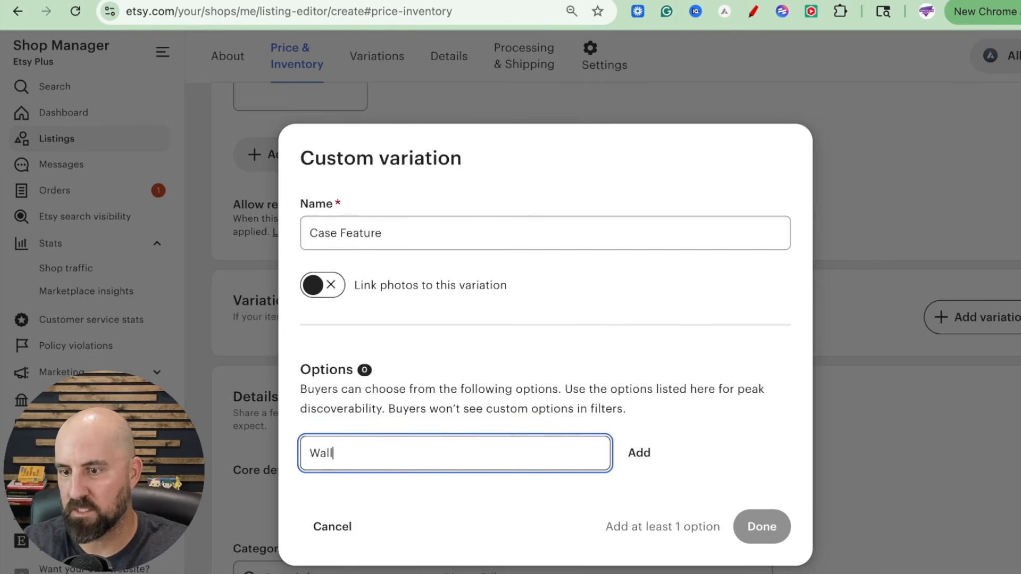
{"action": "type", "text": "et Hold"}
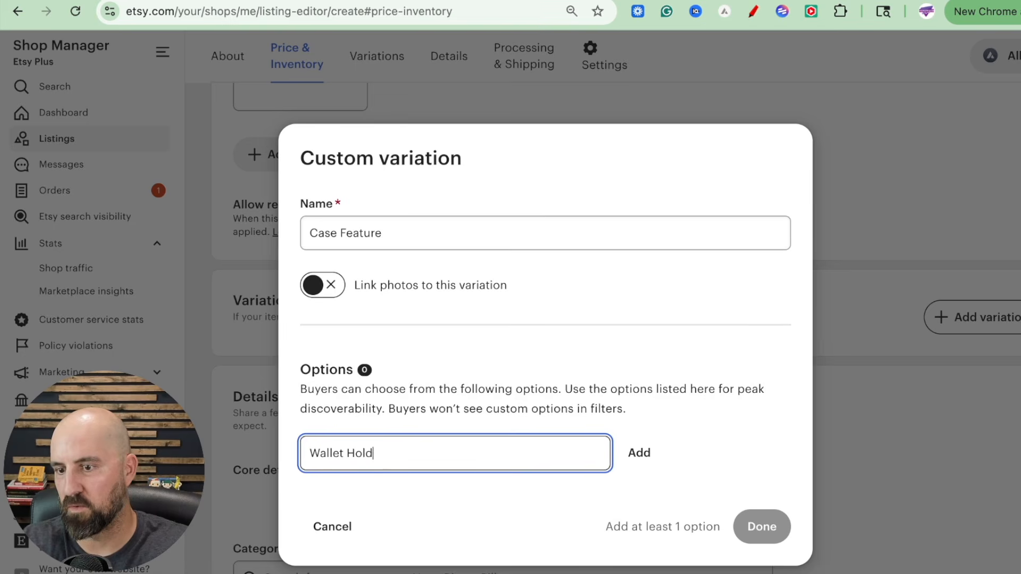
{"action": "type", "text": "er"}
{"action": "key", "text": "Return"}
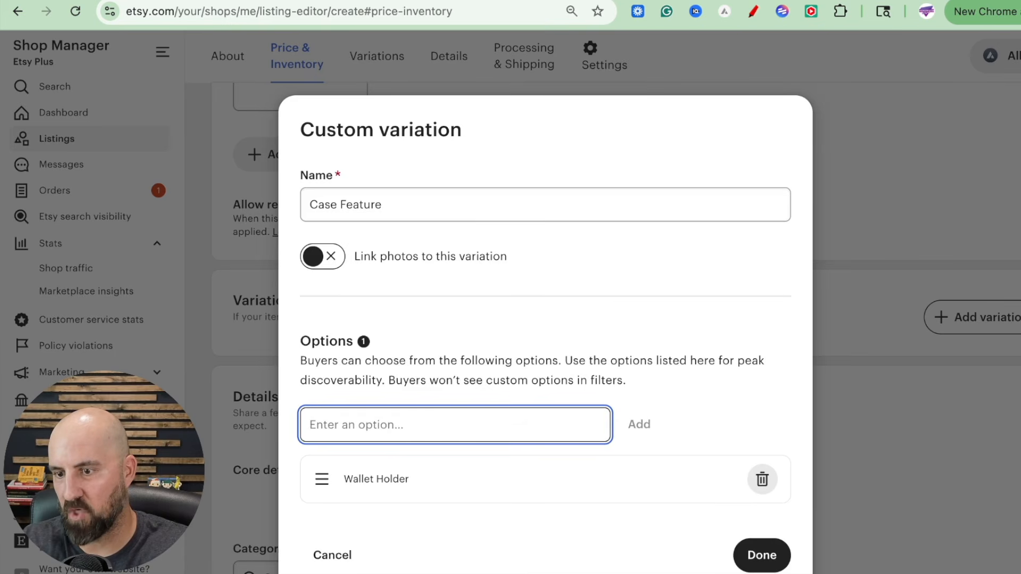
{"action": "type", "text": "S"}
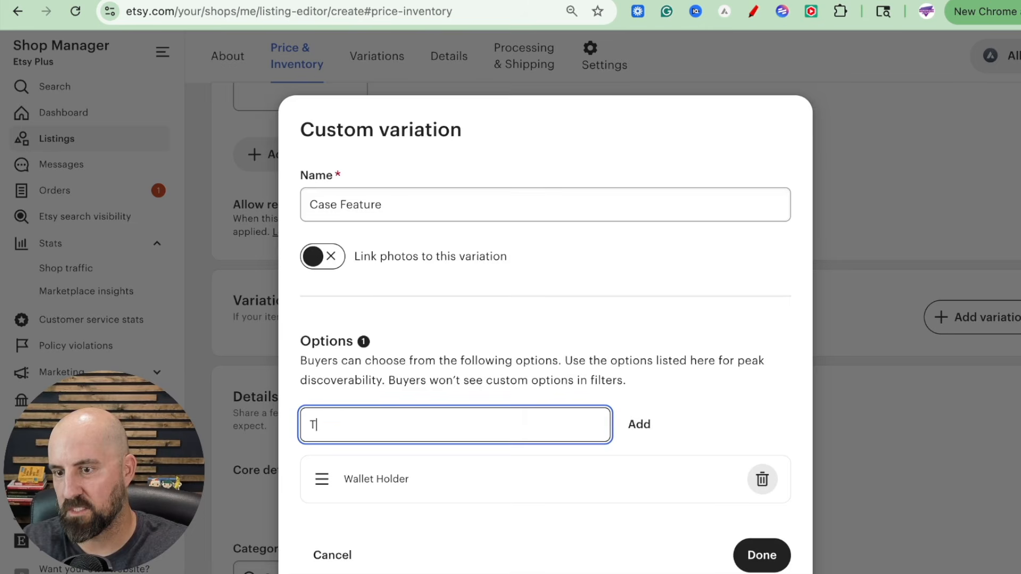
{"action": "type", "text": "tand"}
{"action": "key", "text": "Return"}
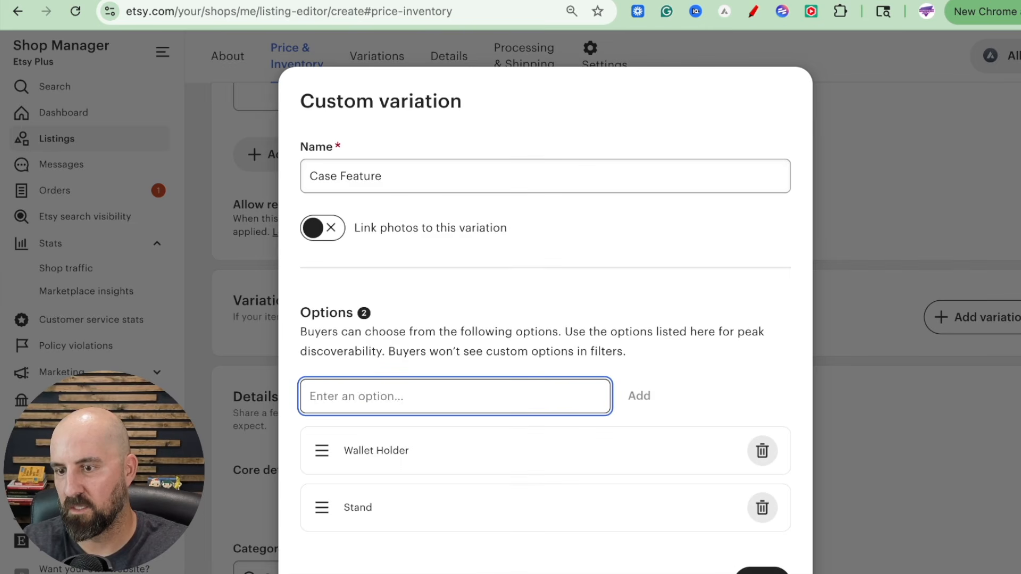
{"action": "type", "text": "None"}
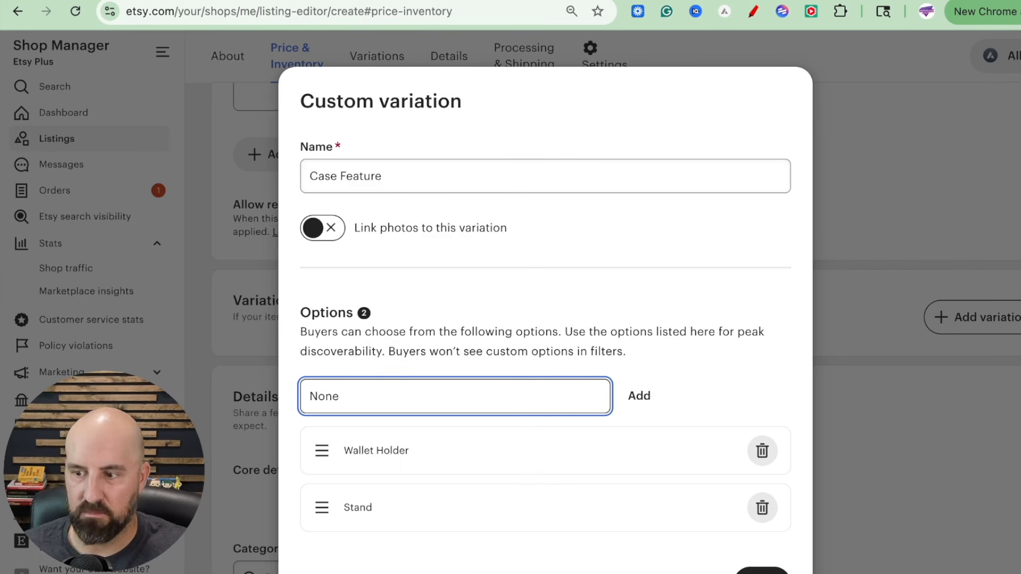
{"action": "left_click", "coordinate": [761, 571]}
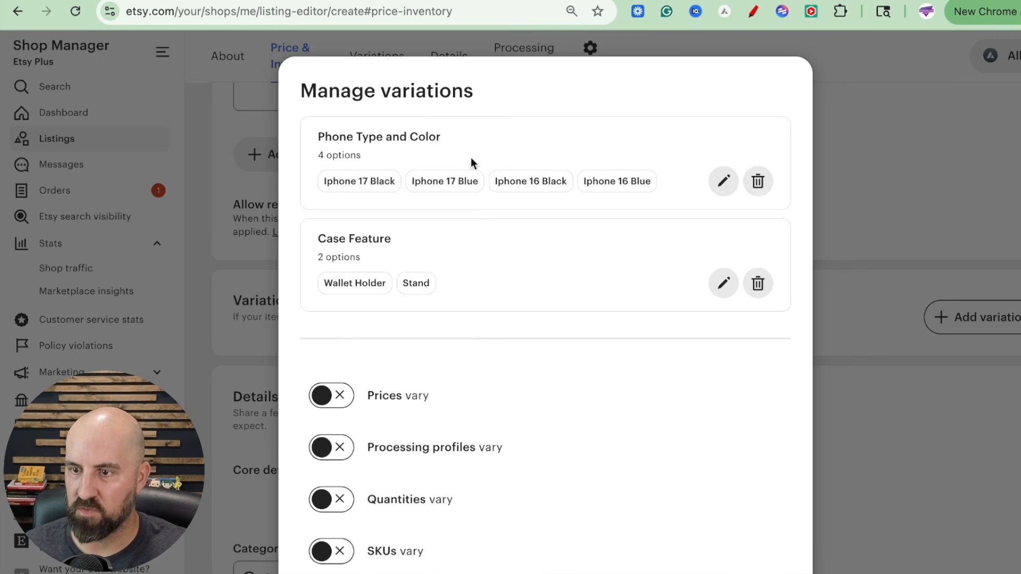
Step: Make prices vary for each Case Feature only and apply the variation settings
{"action": "scroll", "coordinate": [739, 415], "scroll_direction": "down", "scroll_amount": 1}
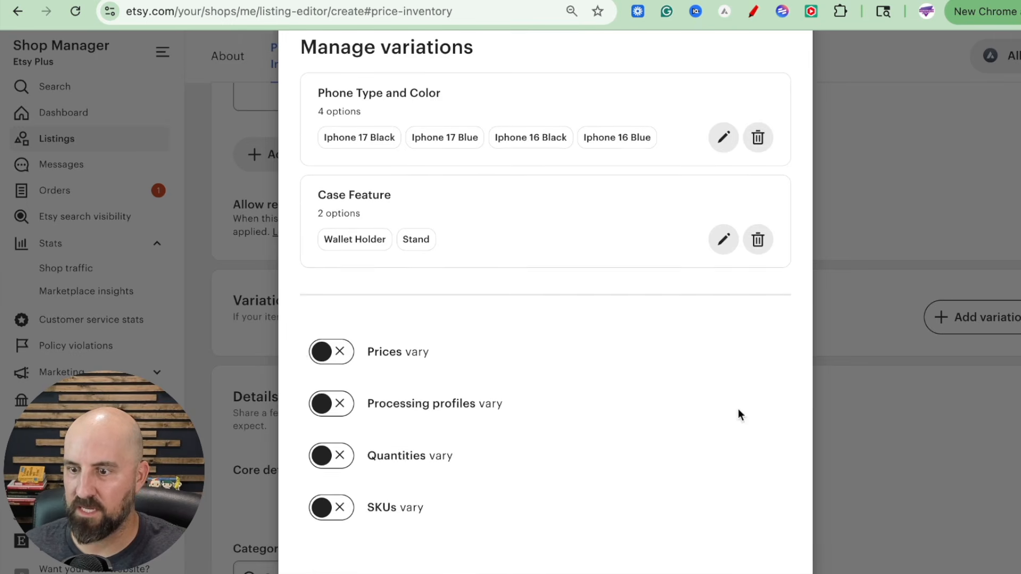
{"action": "left_click", "coordinate": [339, 352]}
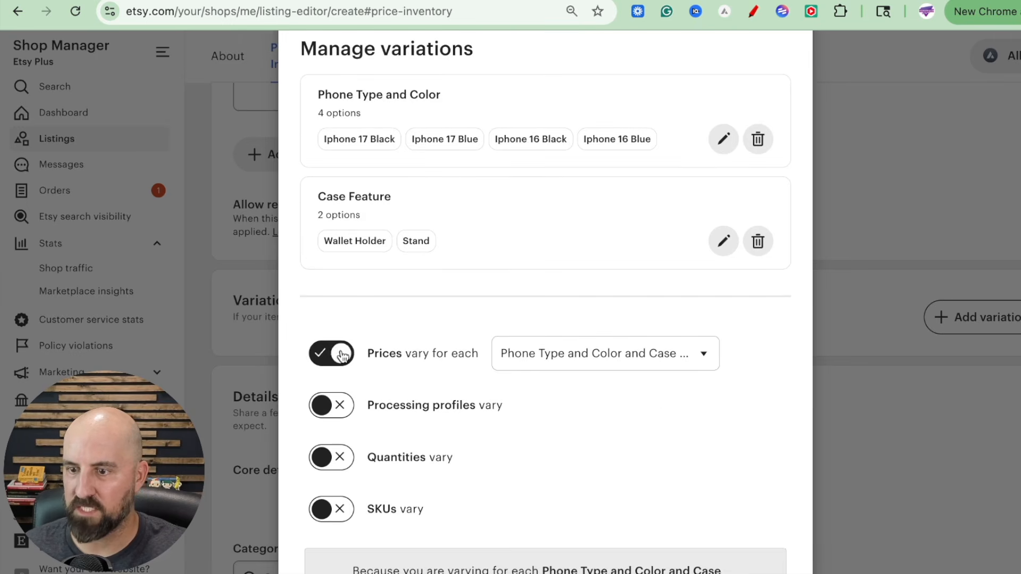
{"action": "left_click", "coordinate": [623, 350]}
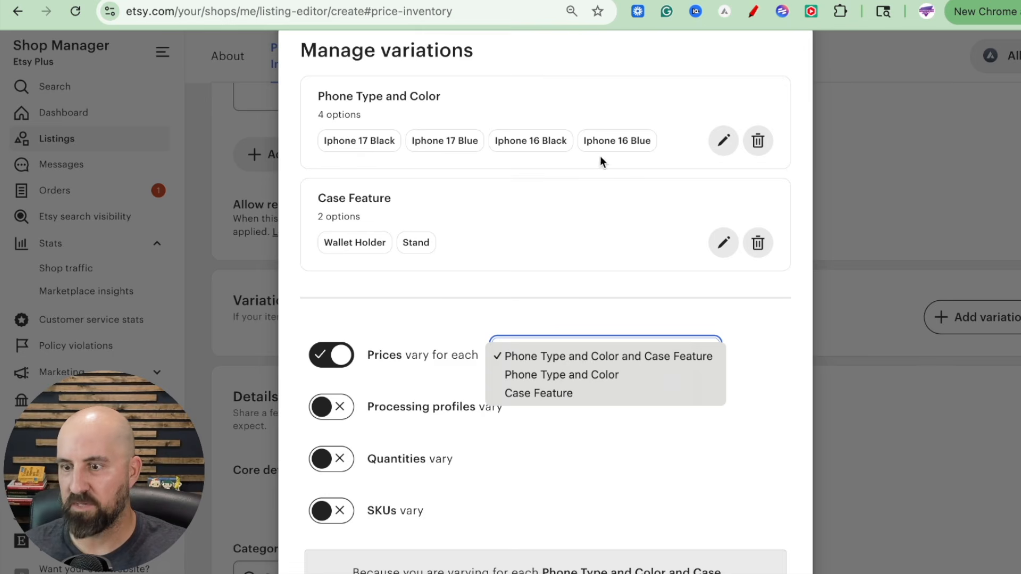
{"action": "left_click", "coordinate": [535, 397]}
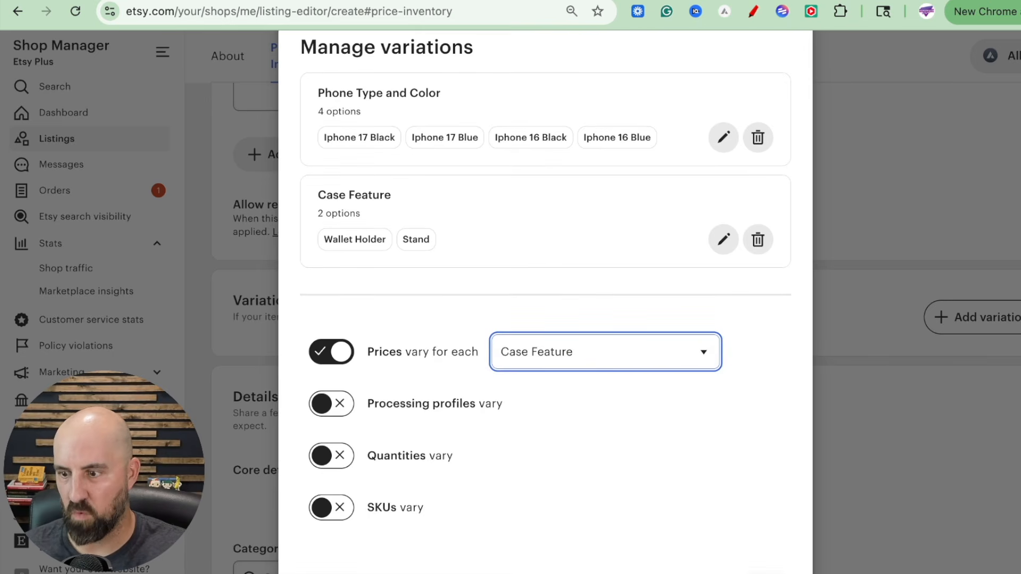
{"action": "left_click", "coordinate": [763, 572]}
Step: Set the Case Feature prices to $20 for Wallet Holder and $15 for Stand
{"action": "scroll", "coordinate": [512, 406], "scroll_direction": "down", "scroll_amount": 4}
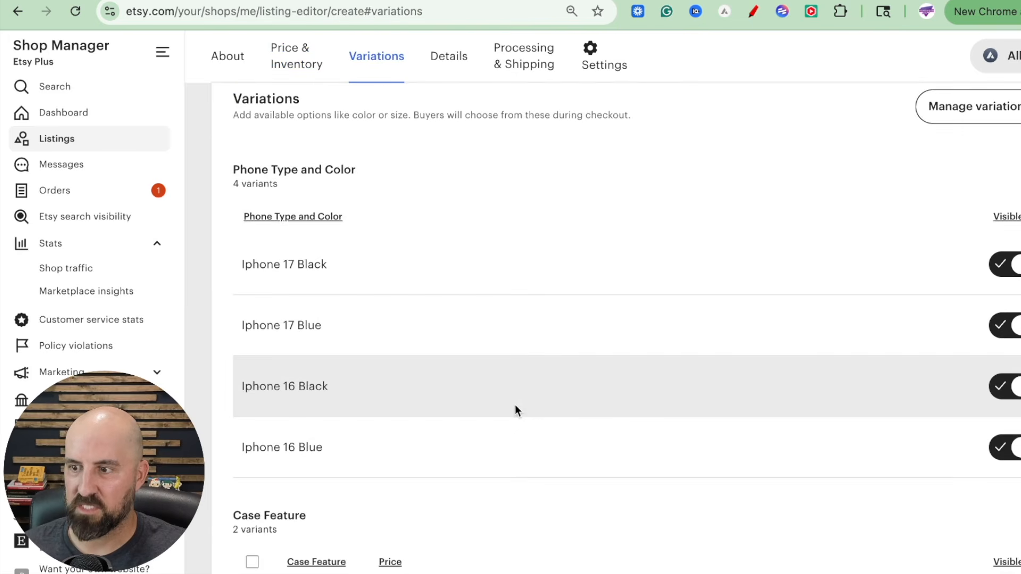
{"action": "scroll", "coordinate": [514, 407], "scroll_direction": "down", "scroll_amount": 4}
{"action": "scroll", "coordinate": [515, 405], "scroll_direction": "up", "scroll_amount": 4}
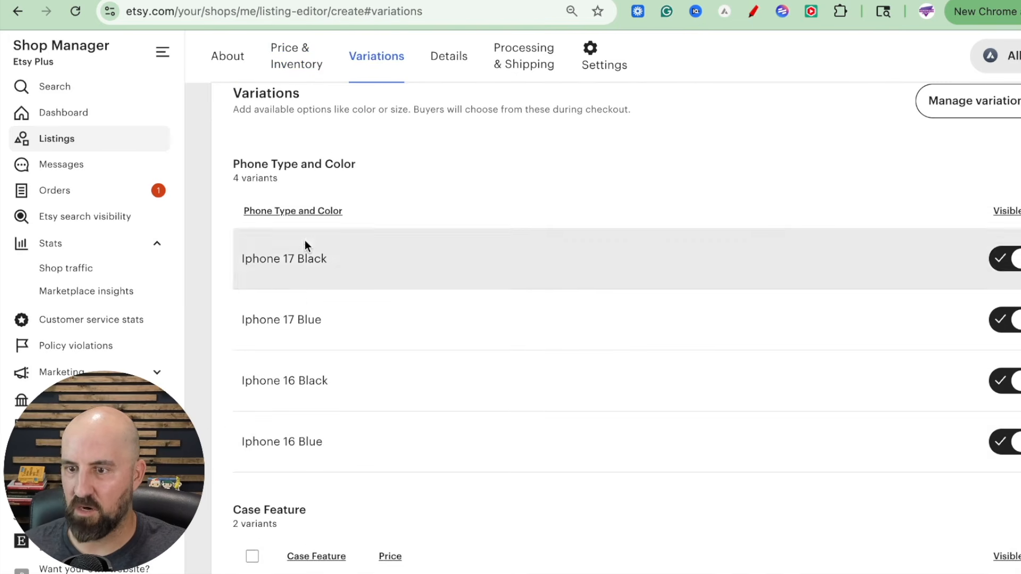
{"action": "scroll", "coordinate": [390, 412], "scroll_direction": "down", "scroll_amount": 7}
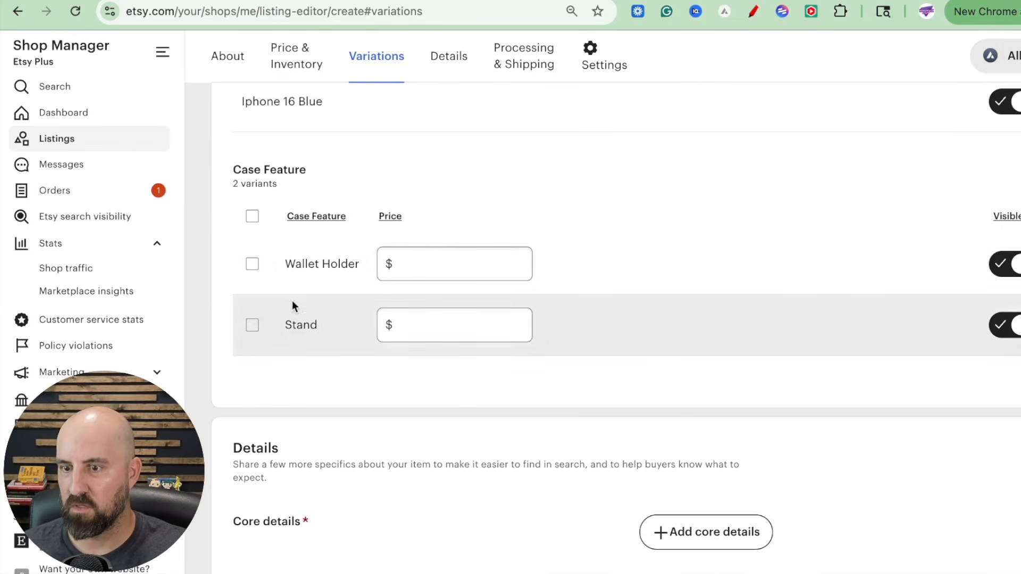
{"action": "left_click", "coordinate": [423, 264]}
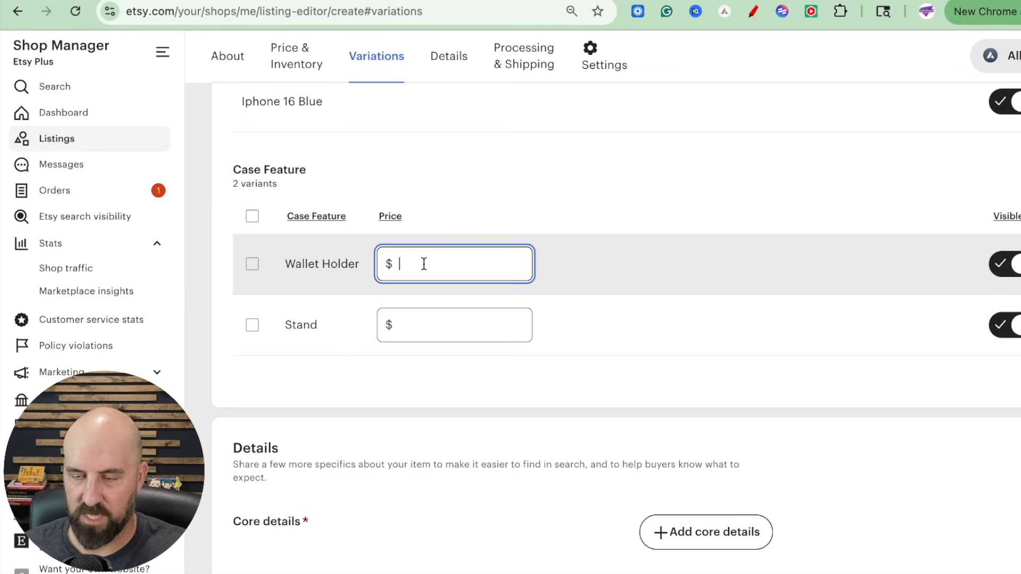
{"action": "scroll", "coordinate": [468, 165], "scroll_direction": "up", "scroll_amount": 6}
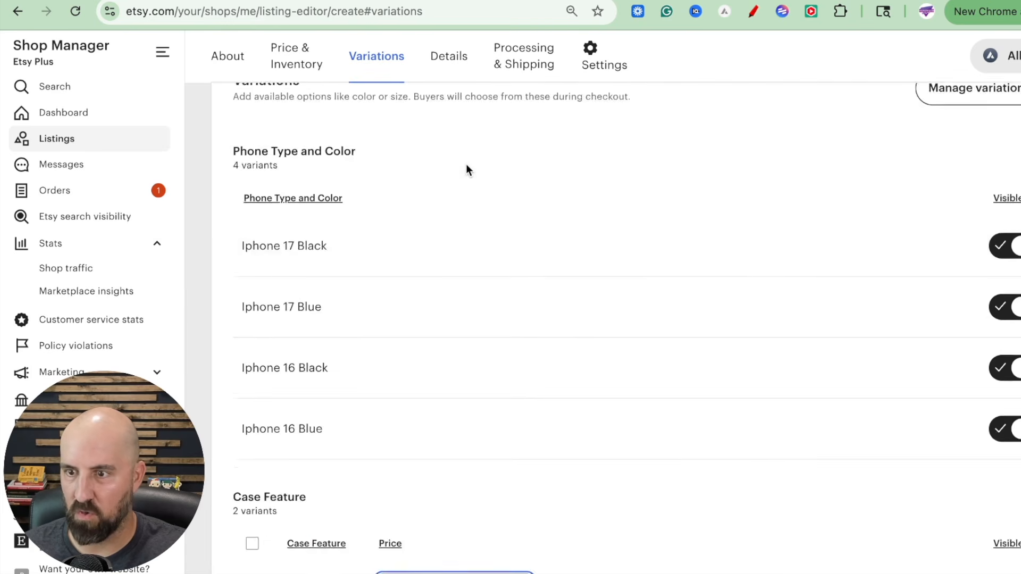
{"action": "scroll", "coordinate": [467, 168], "scroll_direction": "down", "scroll_amount": 2}
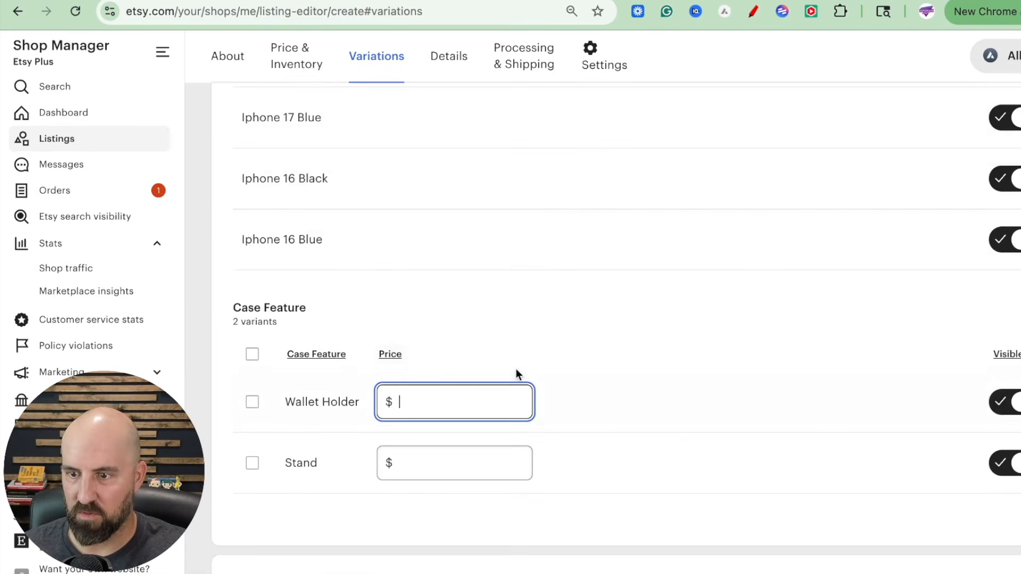
{"action": "type", "text": "20"}
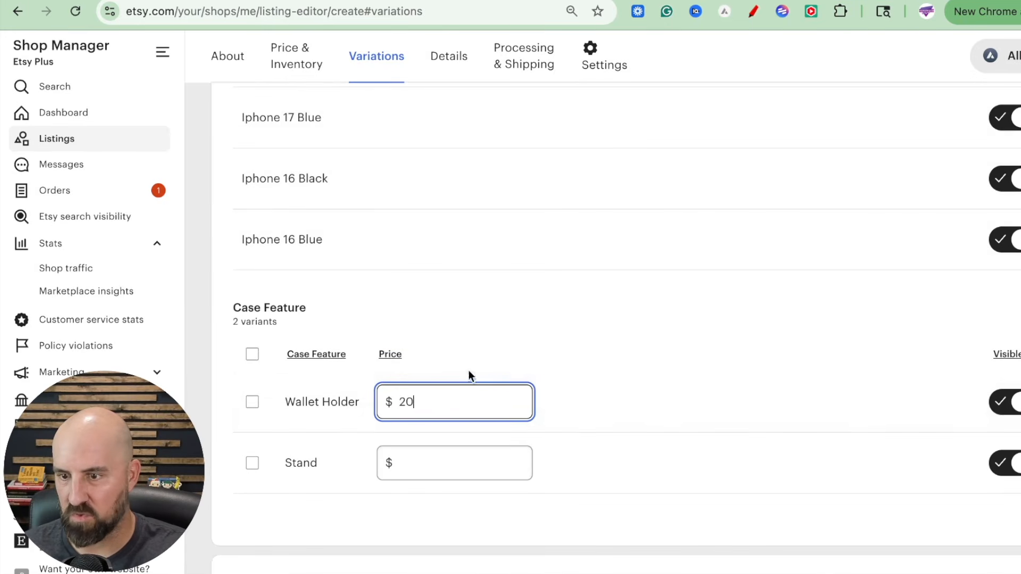
{"action": "left_click", "coordinate": [457, 462]}
{"action": "type", "text": "1"}
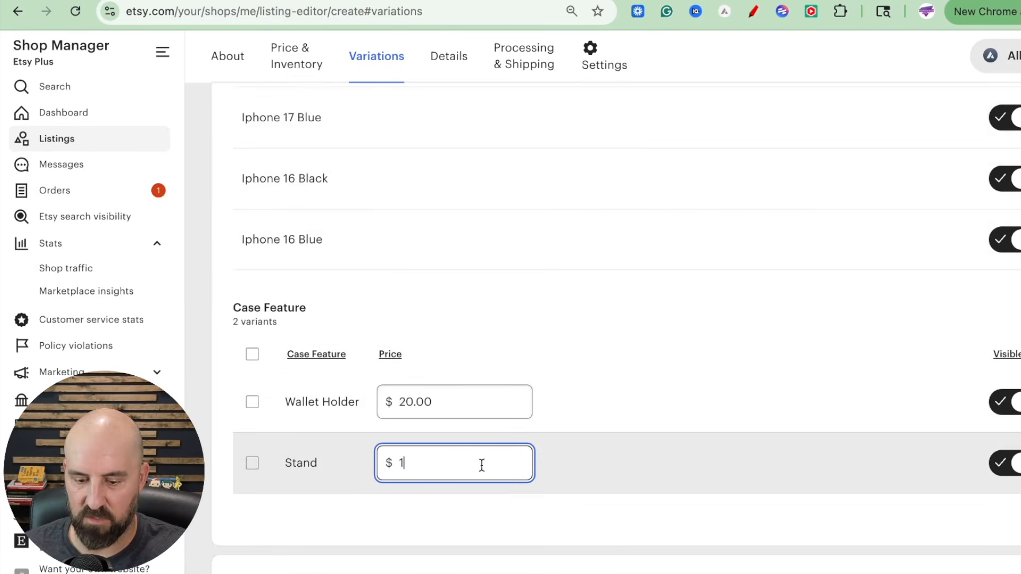
{"action": "type", "text": "5"}
{"action": "left_click", "coordinate": [668, 364]}
Step: Review the listing's Phone Type and Color and Case Feature variations, and add personalization to the listing
{"action": "scroll", "coordinate": [670, 365], "scroll_direction": "down", "scroll_amount": 3}
{"action": "scroll", "coordinate": [672, 368], "scroll_direction": "up", "scroll_amount": 6}
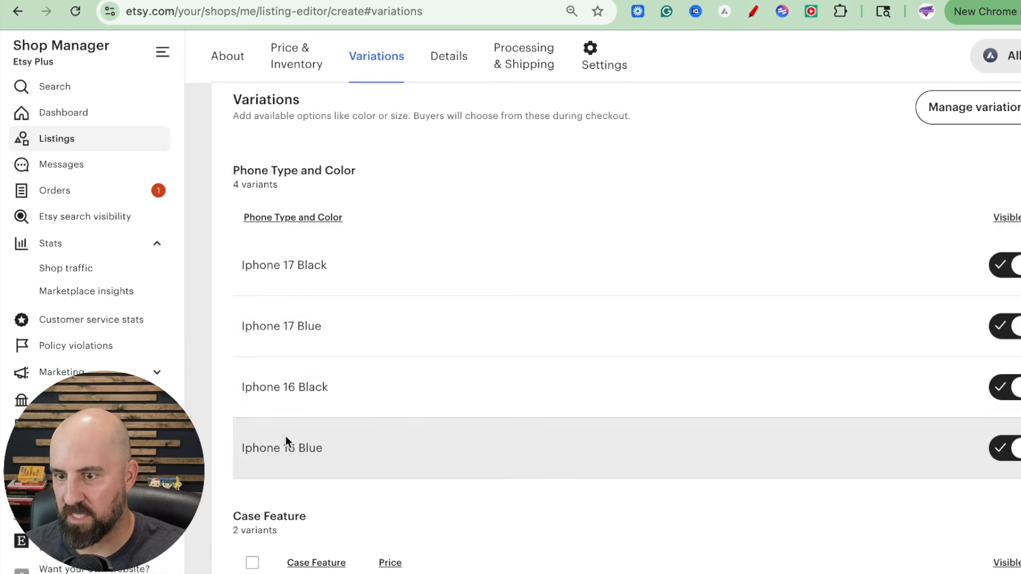
{"action": "scroll", "coordinate": [316, 391], "scroll_direction": "down", "scroll_amount": 3}
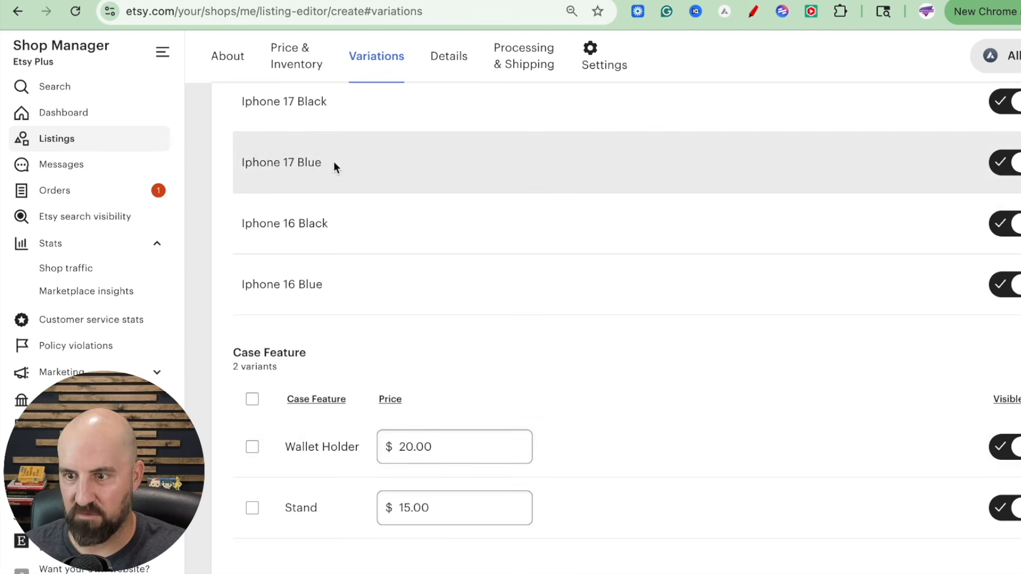
{"action": "scroll", "coordinate": [524, 500], "scroll_direction": "down", "scroll_amount": 15}
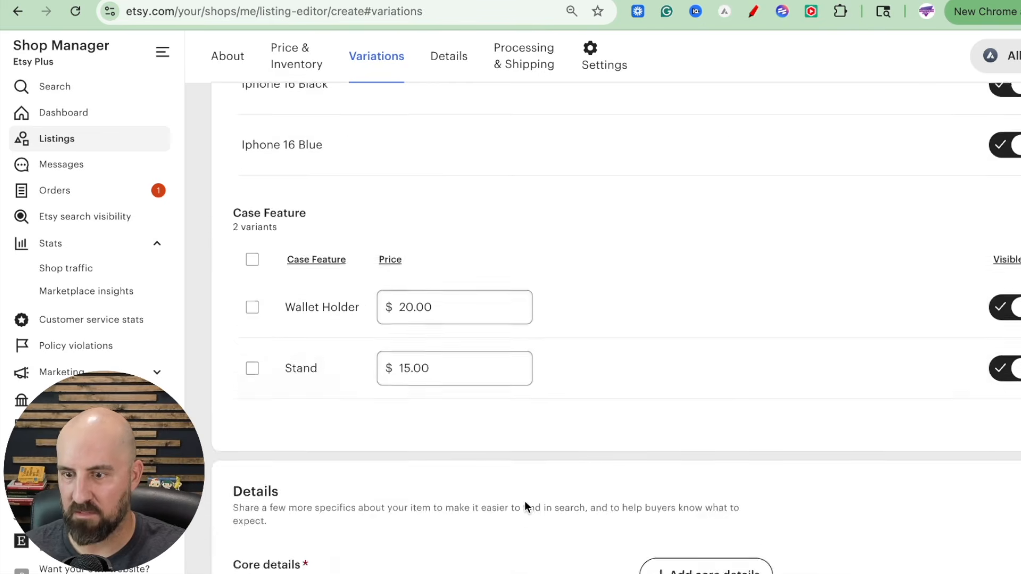
{"action": "scroll", "coordinate": [517, 504], "scroll_direction": "up", "scroll_amount": 20}
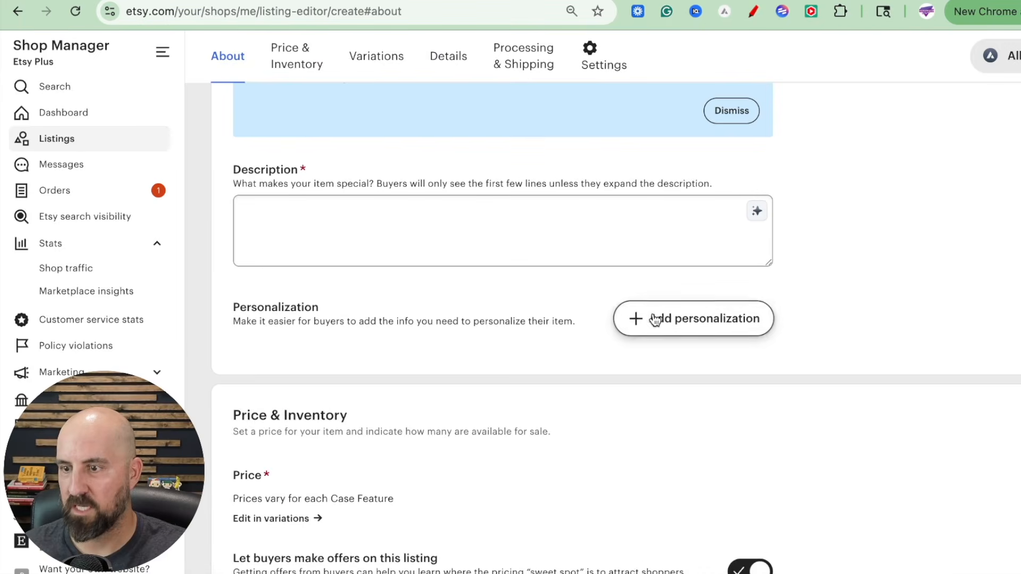
{"action": "left_click", "coordinate": [654, 319]}
Step: Replace the pendant wording in the personalization instructions so they read "Type here which design you want on your case."
{"action": "left_click", "coordinate": [453, 420]}
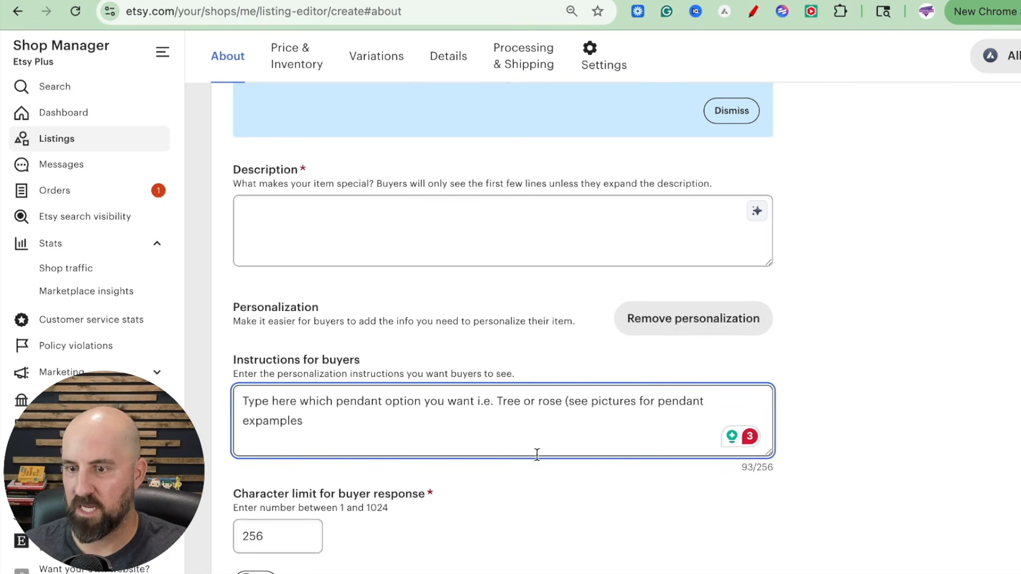
{"action": "left_click_drag", "start_coordinate": [456, 428], "coordinate": [337, 402]}
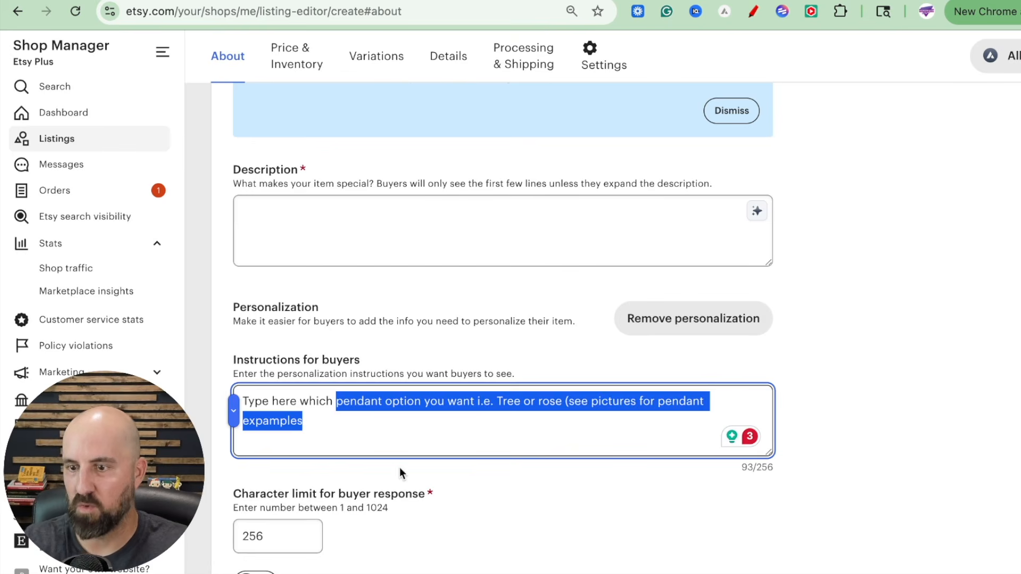
{"action": "type", "text": "design you w"}
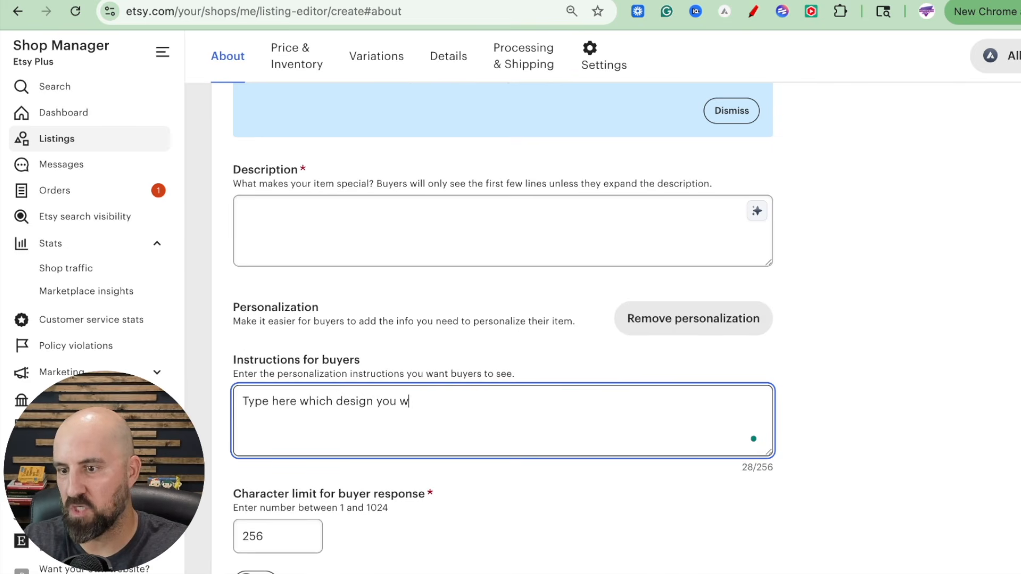
{"action": "type", "text": "ant on your case"}
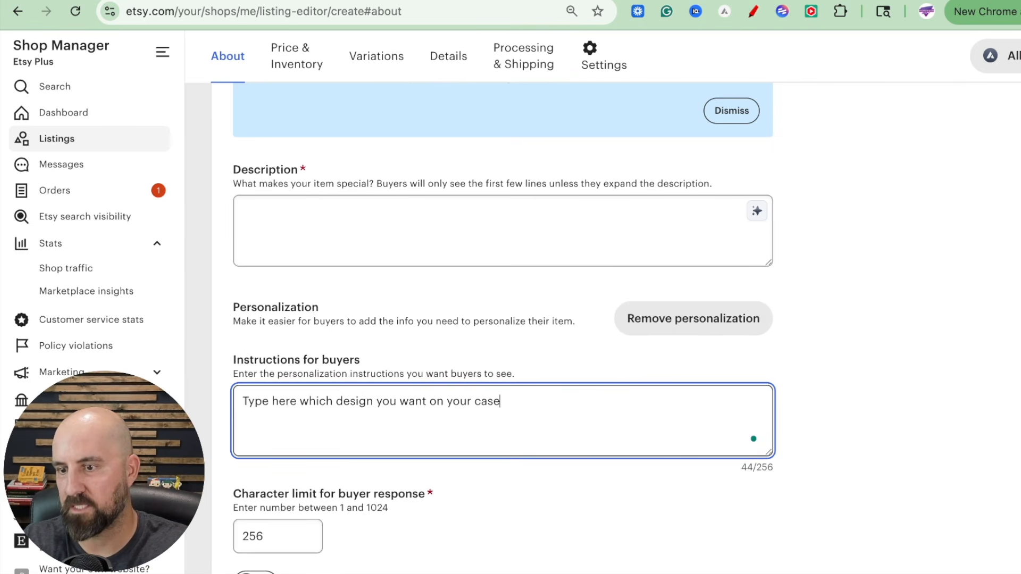
{"action": "type", "text": ". "}
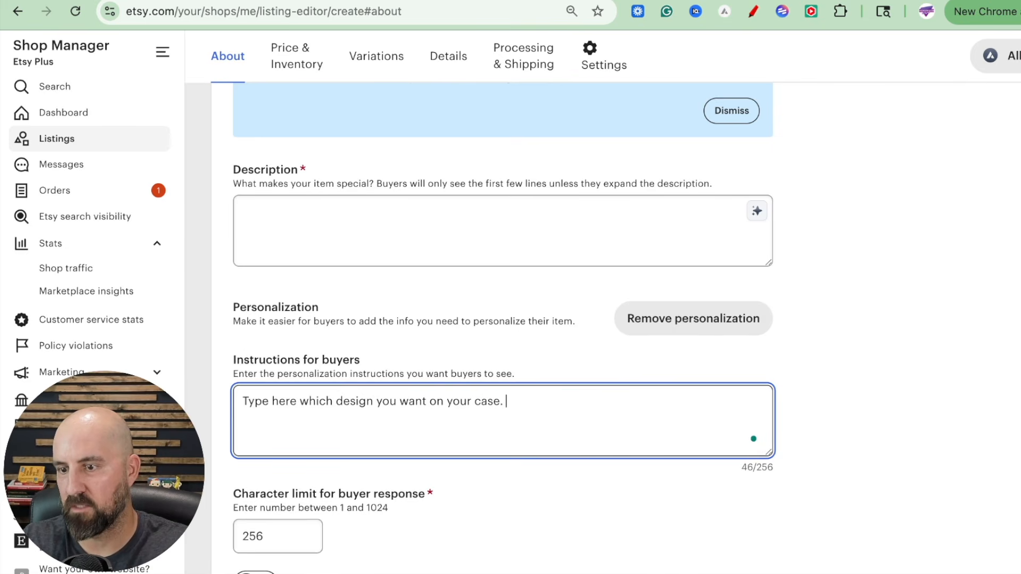
Step: Add the available designs to the buyer instructions with the sentence "Opions include space, mountains."
{"action": "type", "text": " Opions "}
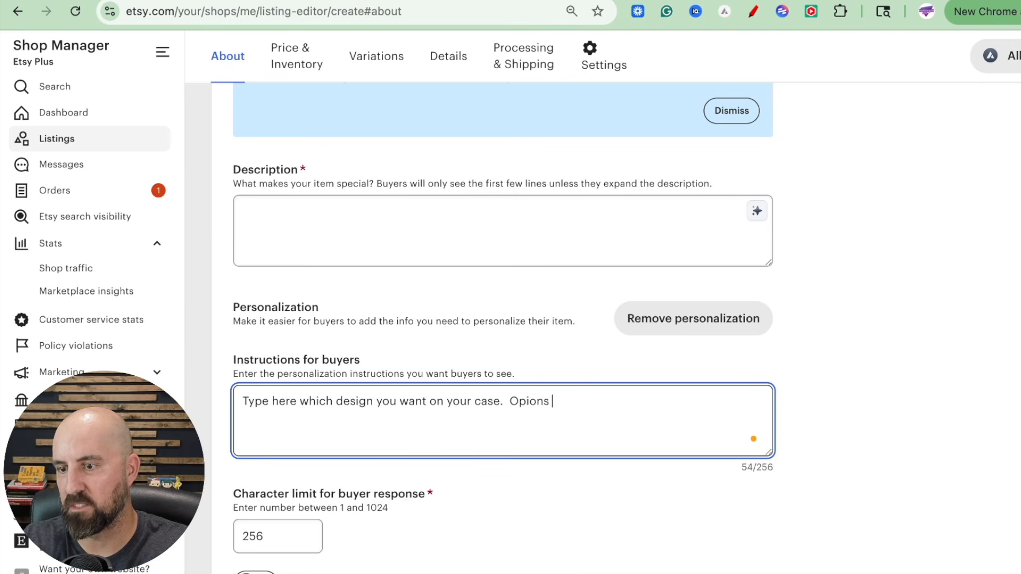
{"action": "type", "text": "include"}
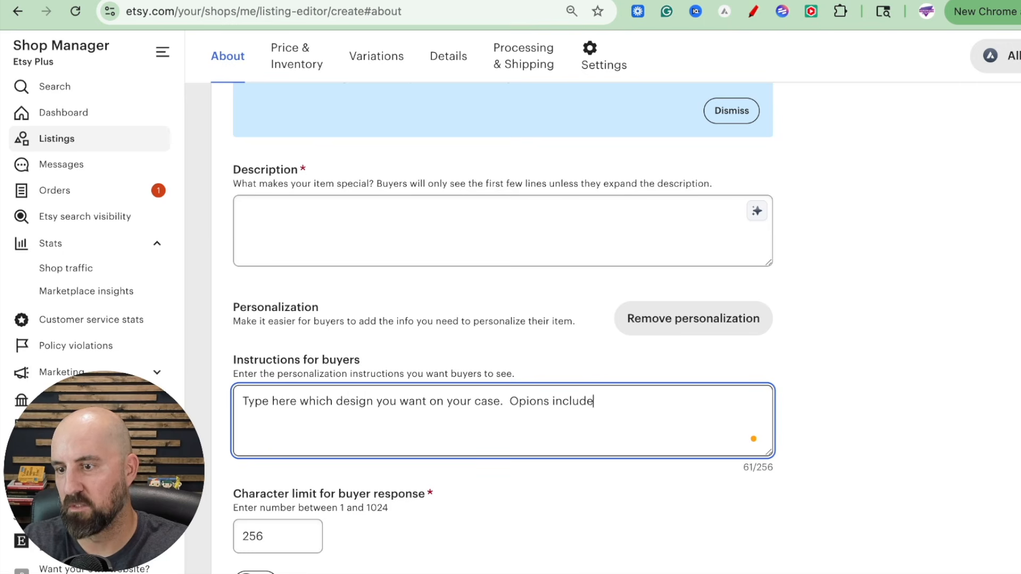
{"action": "type", "text": " space, "}
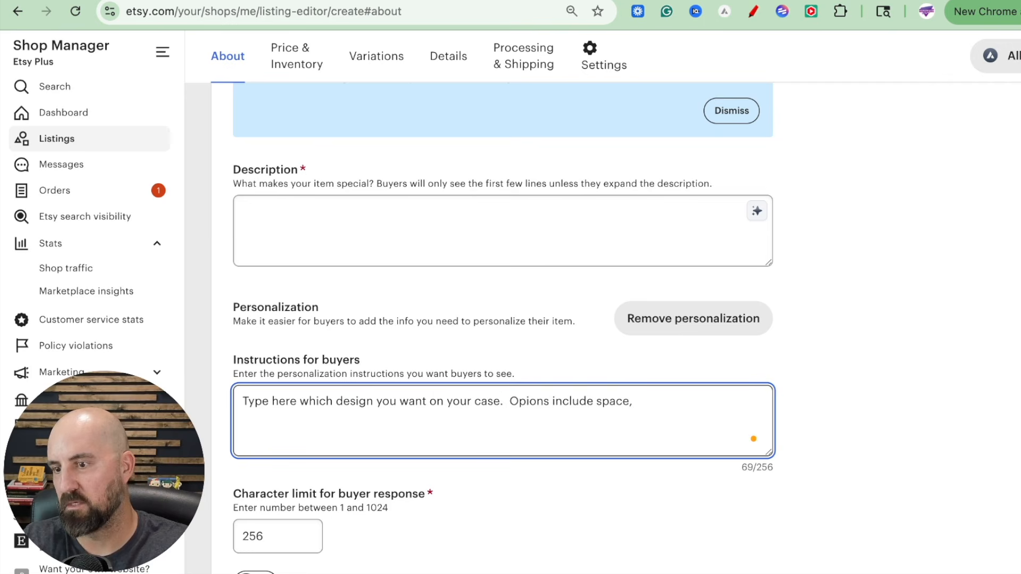
{"action": "type", "text": "maoui"}
{"action": "key", "text": "BackSpace"}
{"action": "key", "text": "BackSpace"}
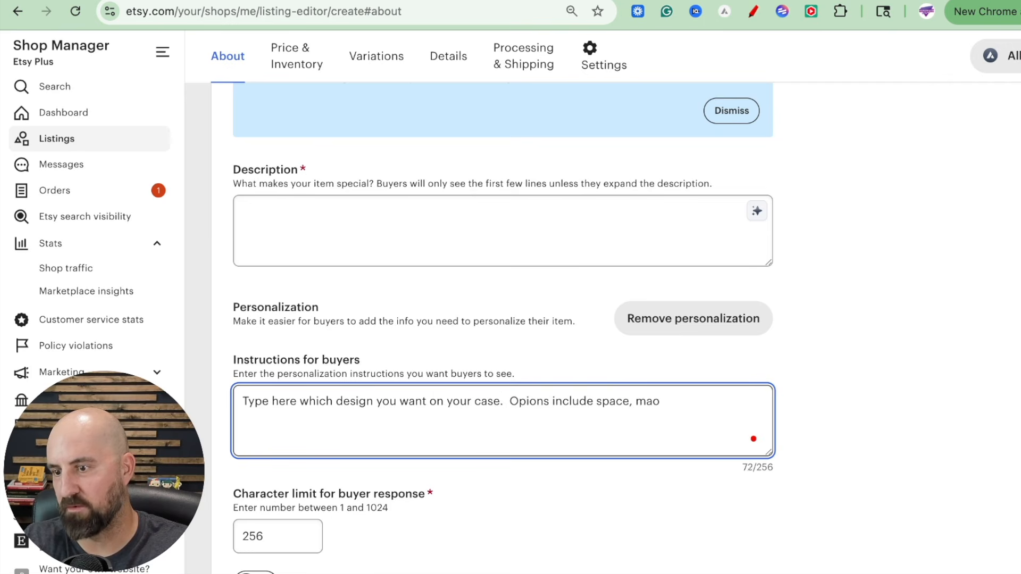
{"action": "key", "text": "BackSpace"}
{"action": "key", "text": "BackSpace"}
{"action": "type", "text": "ountains.  "}
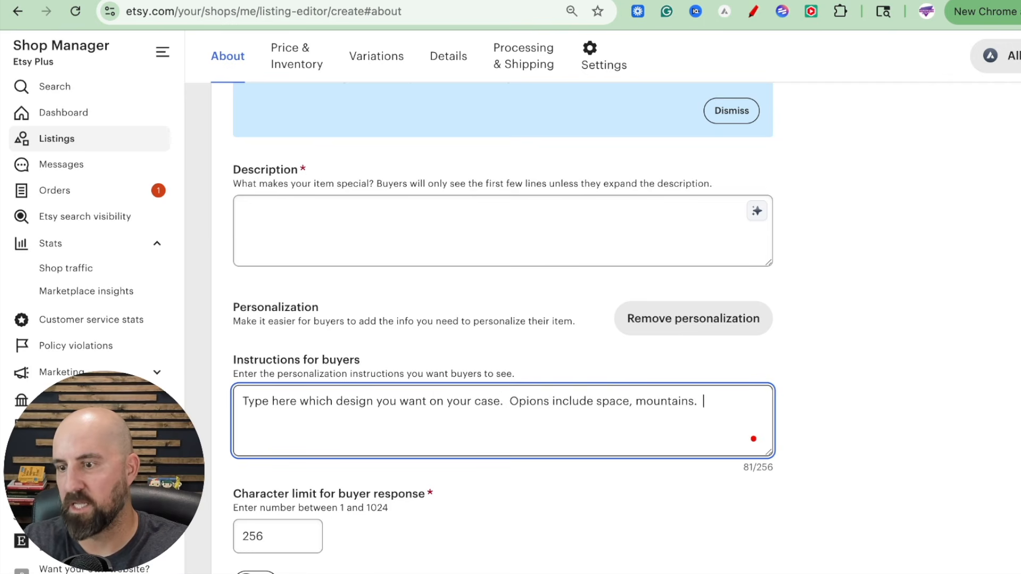
Step: End the buyer instructions with "See pictures section in listing for pictures of the design"
{"action": "type", "text": " See "}
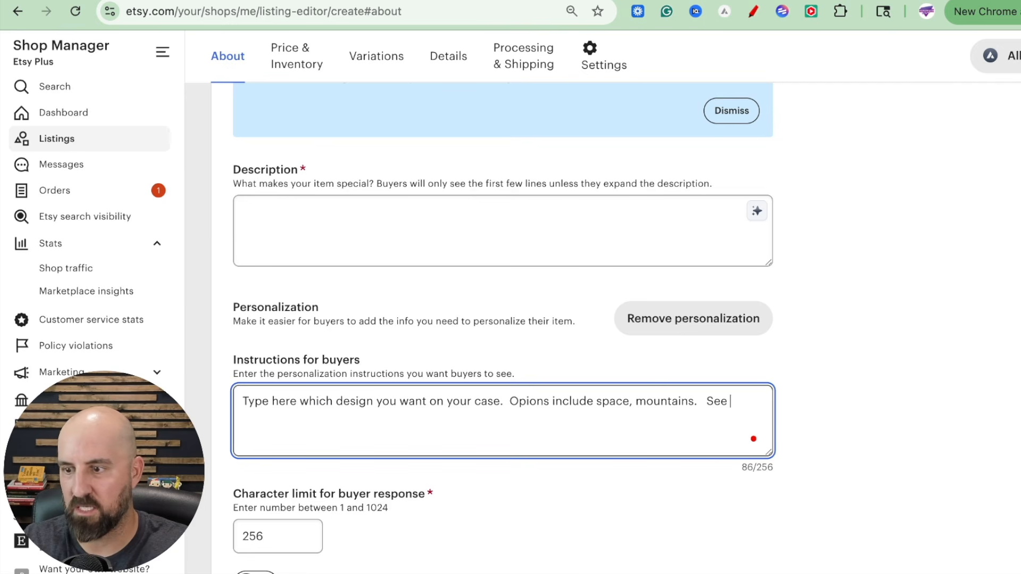
{"action": "type", "text": "pictures section i"}
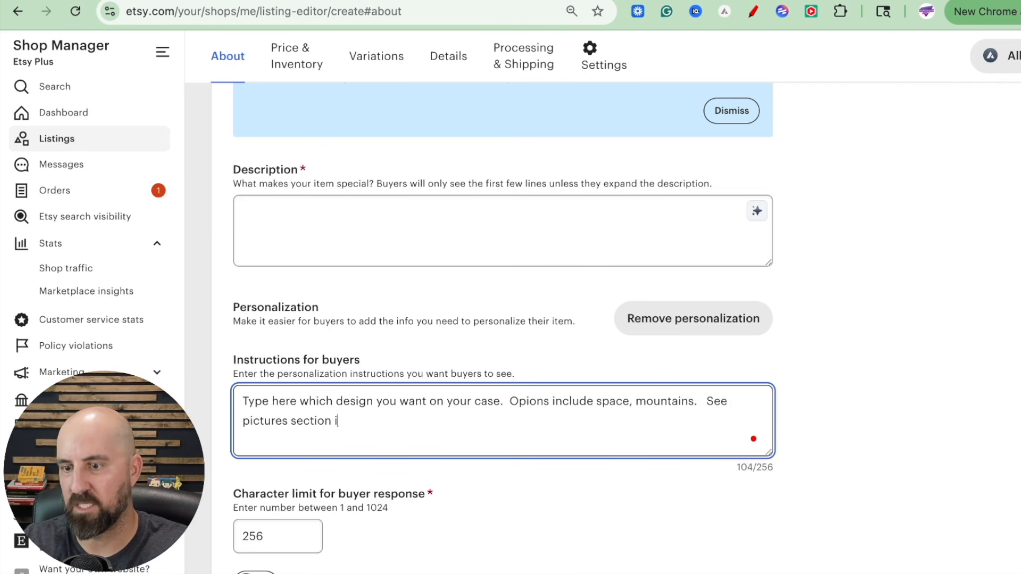
{"action": "type", "text": "n listing fo"}
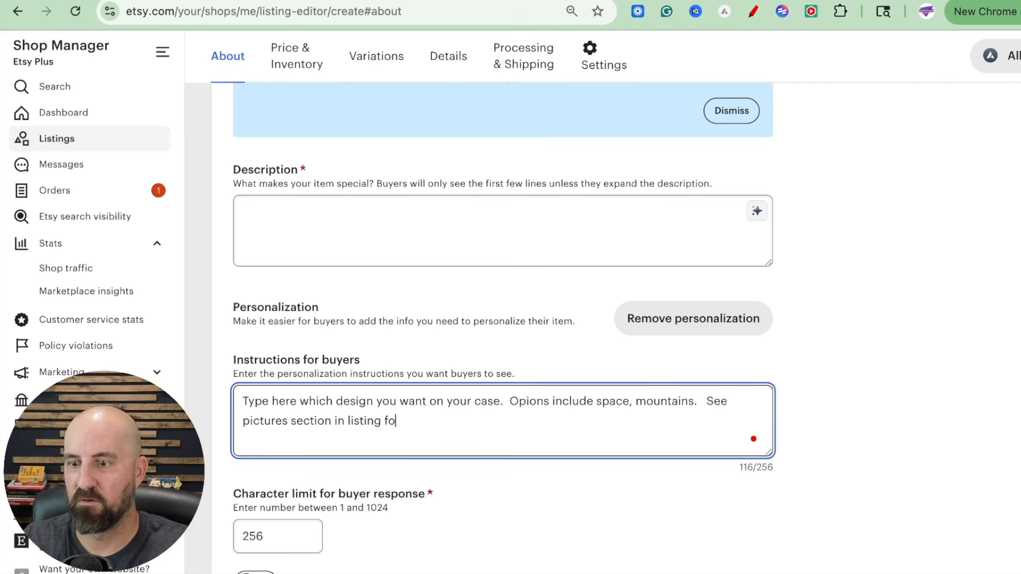
{"action": "type", "text": "r "}
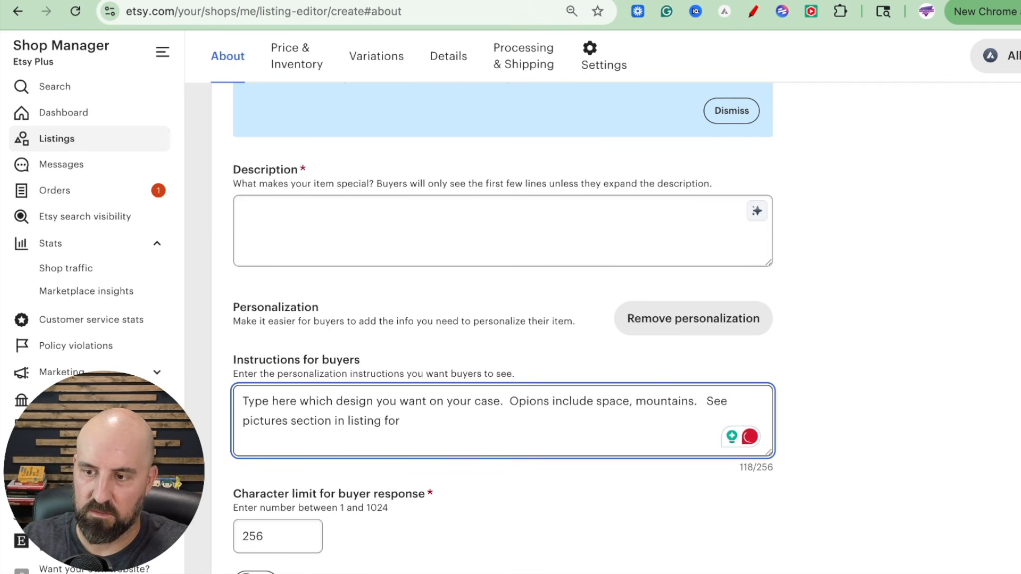
{"action": "type", "text": "pic"}
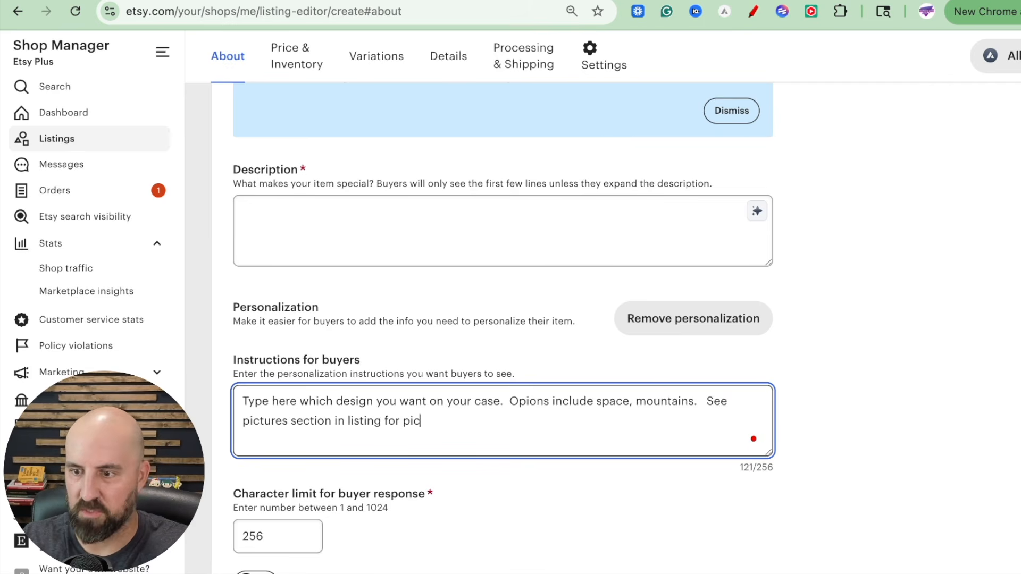
{"action": "type", "text": "ture of th"}
{"action": "key", "text": "BackSpace"}
{"action": "key", "text": "BackSpace"}
{"action": "key", "text": "BackSpace"}
{"action": "key", "text": "BackSpace"}
{"action": "key", "text": "BackSpace"}
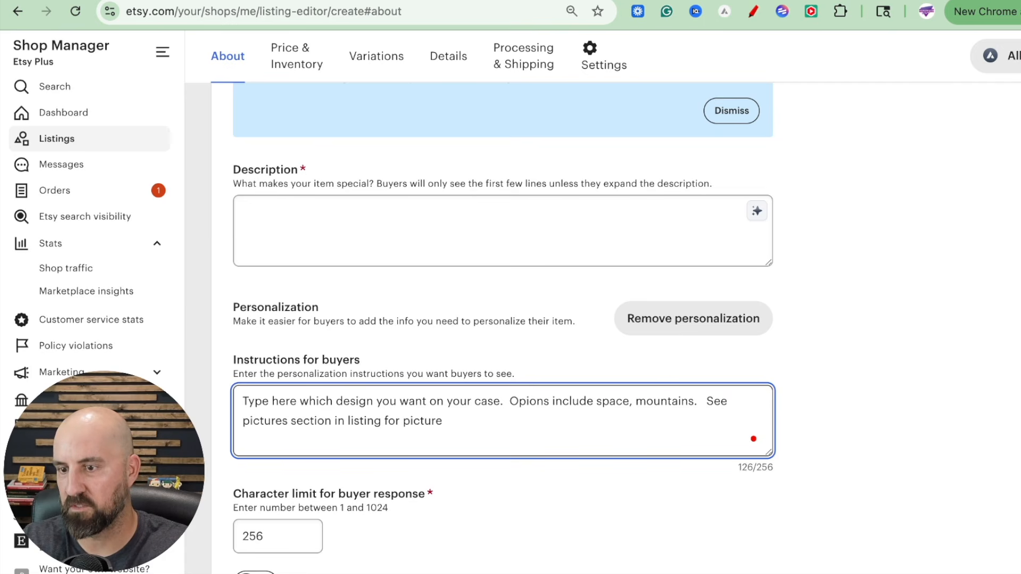
{"action": "key", "text": "BackSpace"}
{"action": "type", "text": "s of the d"}
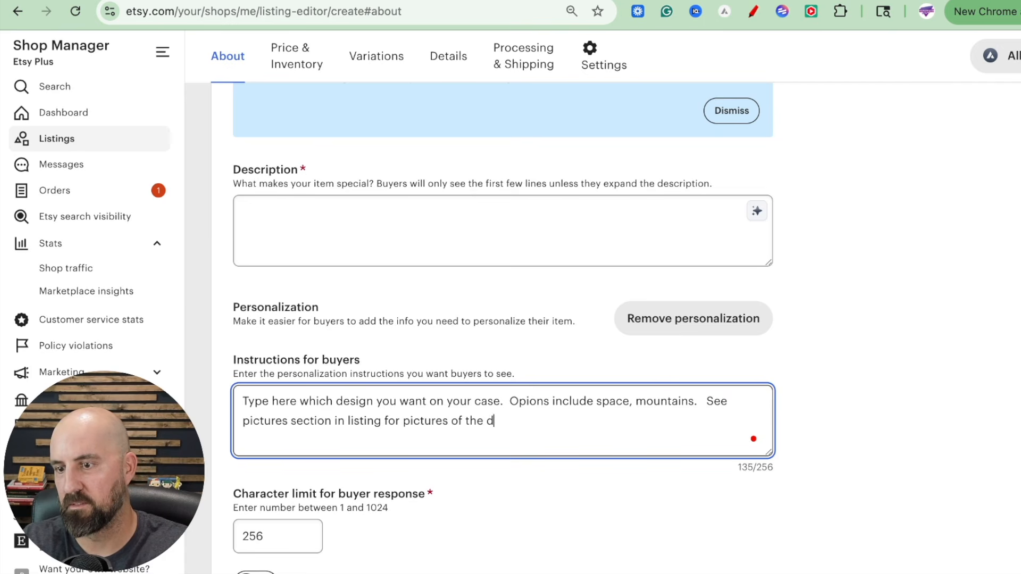
{"action": "type", "text": "esign"}
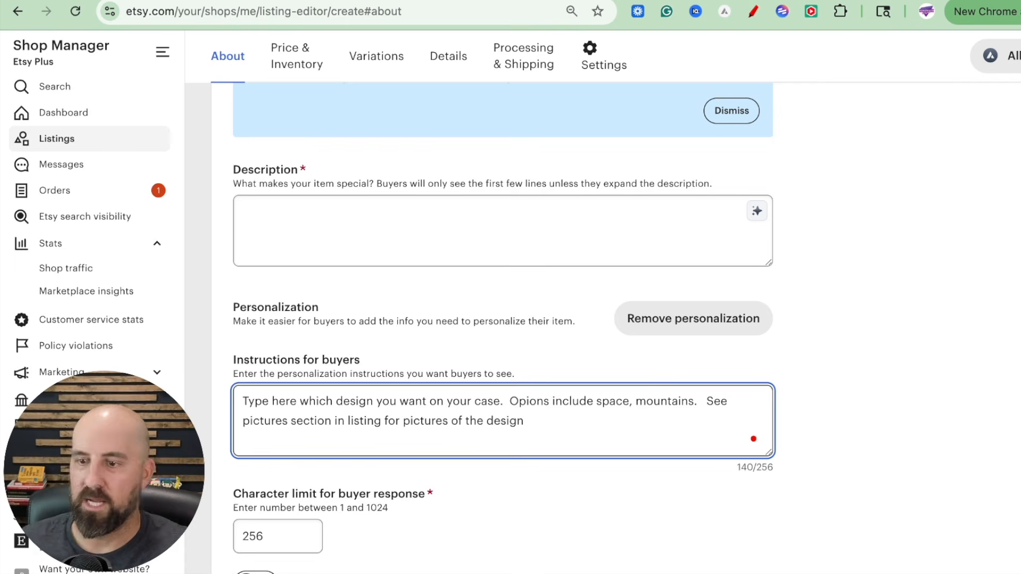
Step: Check the design line in the Miro notes against the Etsy listing's personalization instructions and Phone Type and Color variants
{"action": "scroll", "coordinate": [571, 383], "scroll_direction": "up", "scroll_amount": 1}
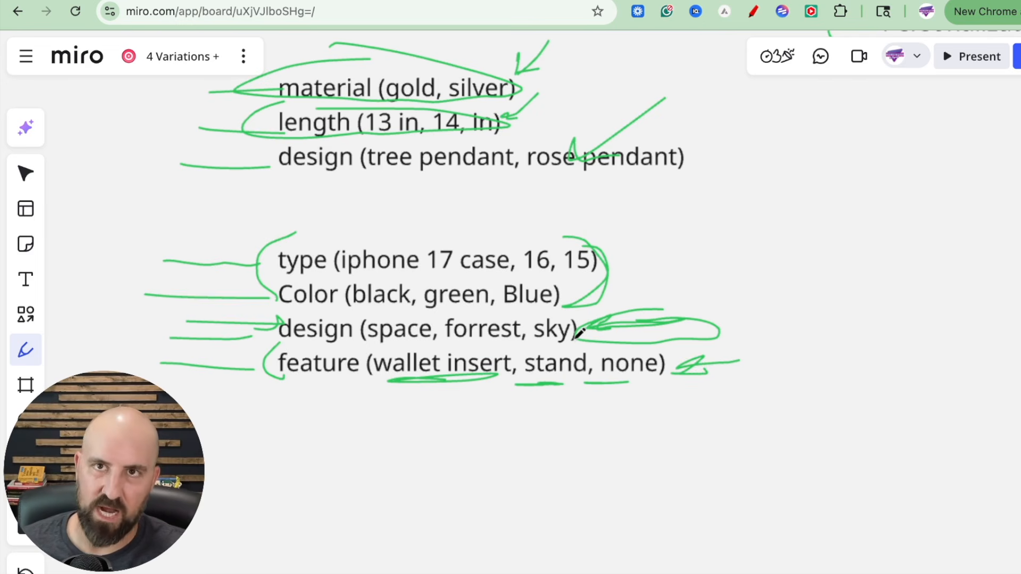
{"action": "scroll", "coordinate": [580, 331], "scroll_direction": "right", "scroll_amount": 2}
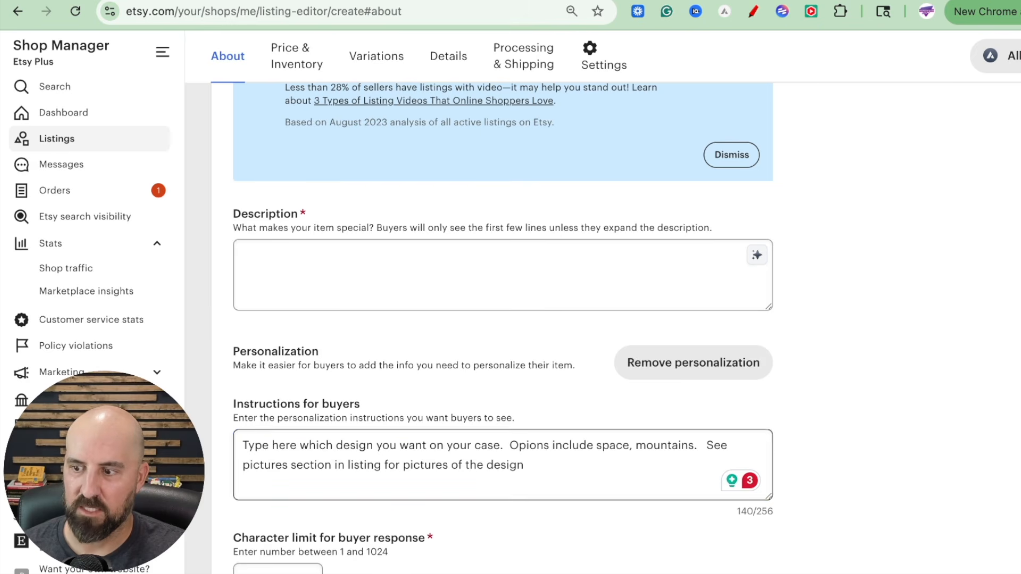
{"action": "scroll", "coordinate": [562, 487], "scroll_direction": "down", "scroll_amount": 10}
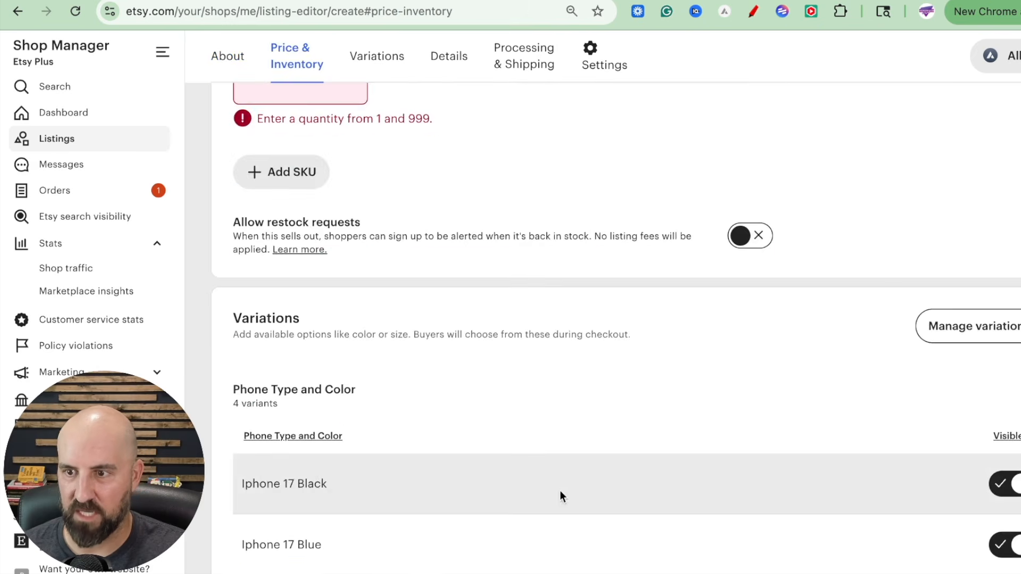
{"action": "scroll", "coordinate": [560, 490], "scroll_direction": "up", "scroll_amount": 10}
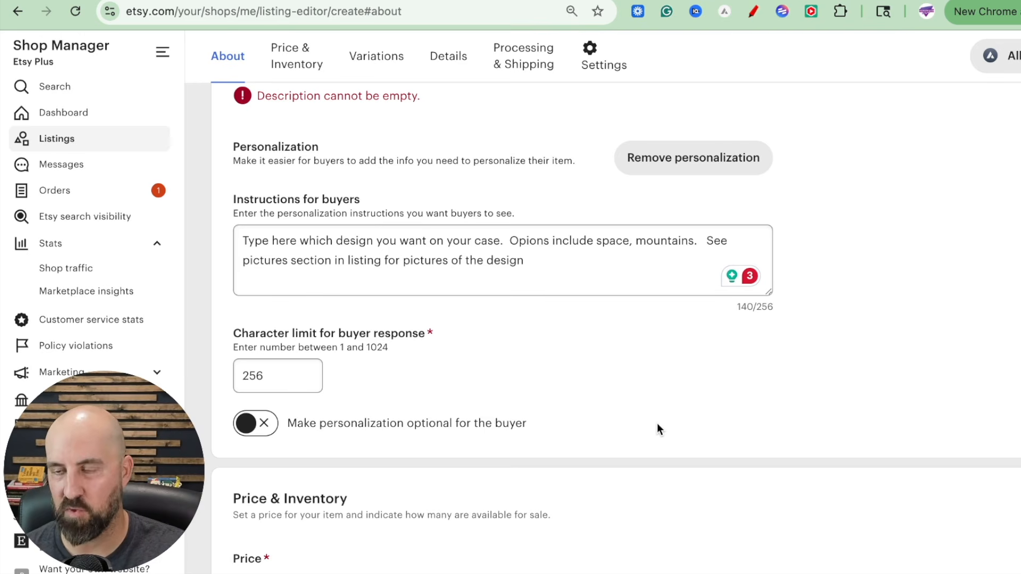
Step: Review the necklace and phone case variation examples on the Miro board, and switch to the Etsy Games VIP community on Skool
{"action": "left_click", "coordinate": [509, 0]}
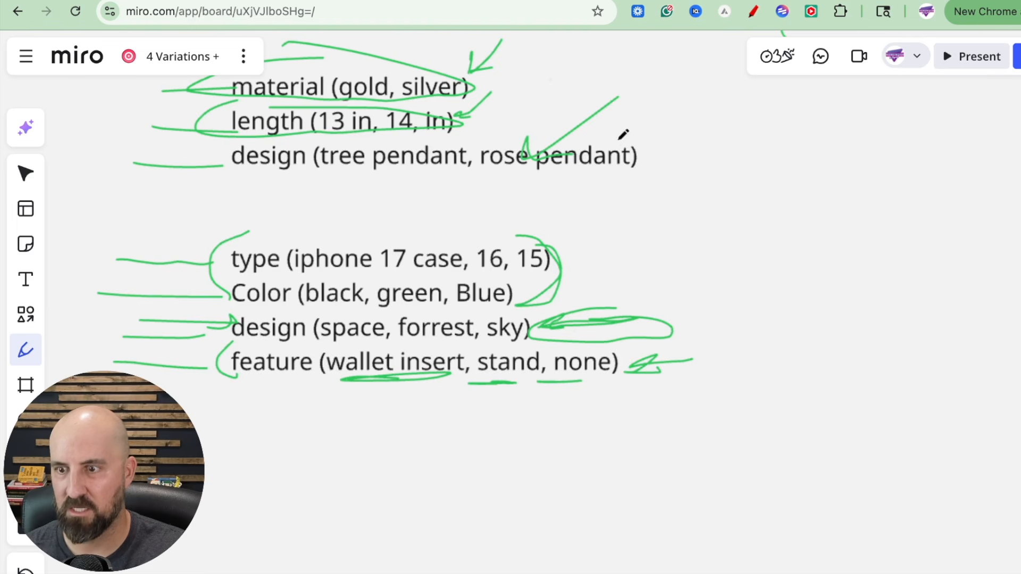
{"action": "scroll", "coordinate": [623, 135], "scroll_direction": "up", "scroll_amount": 5}
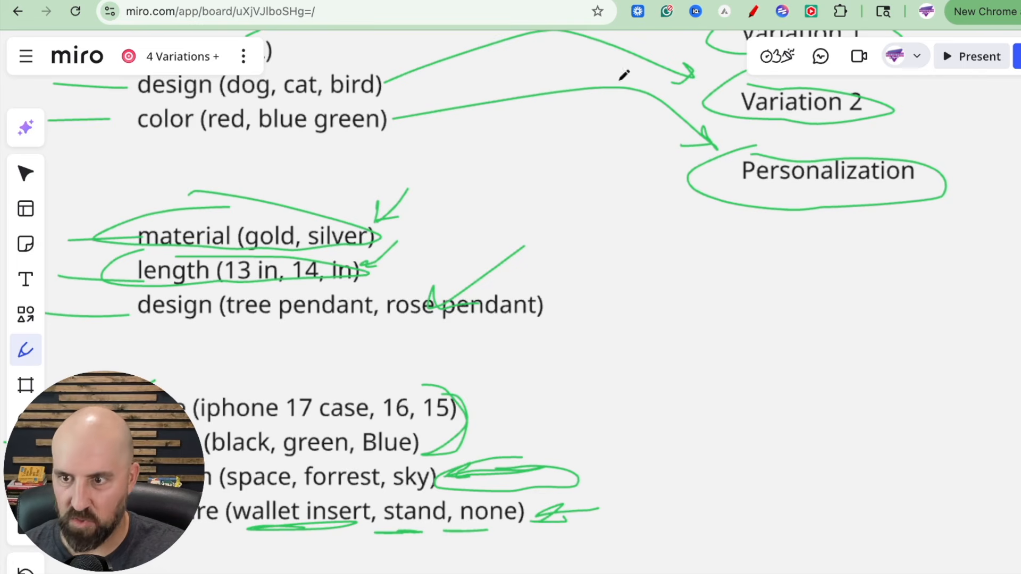
{"action": "scroll", "coordinate": [622, 73], "scroll_direction": "up", "scroll_amount": 5}
{"action": "scroll", "coordinate": [622, 73], "scroll_direction": "right", "scroll_amount": 2}
{"action": "scroll", "coordinate": [641, 143], "scroll_direction": "down", "scroll_amount": 7}
{"action": "scroll", "coordinate": [640, 143], "scroll_direction": "left", "scroll_amount": 3}
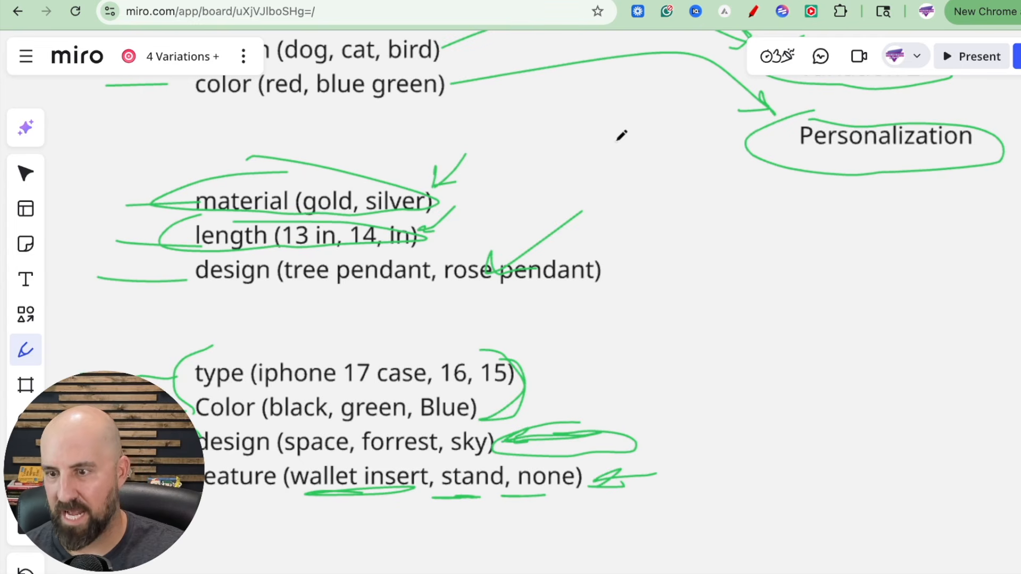
{"action": "scroll", "coordinate": [603, 212], "scroll_direction": "down", "scroll_amount": 2}
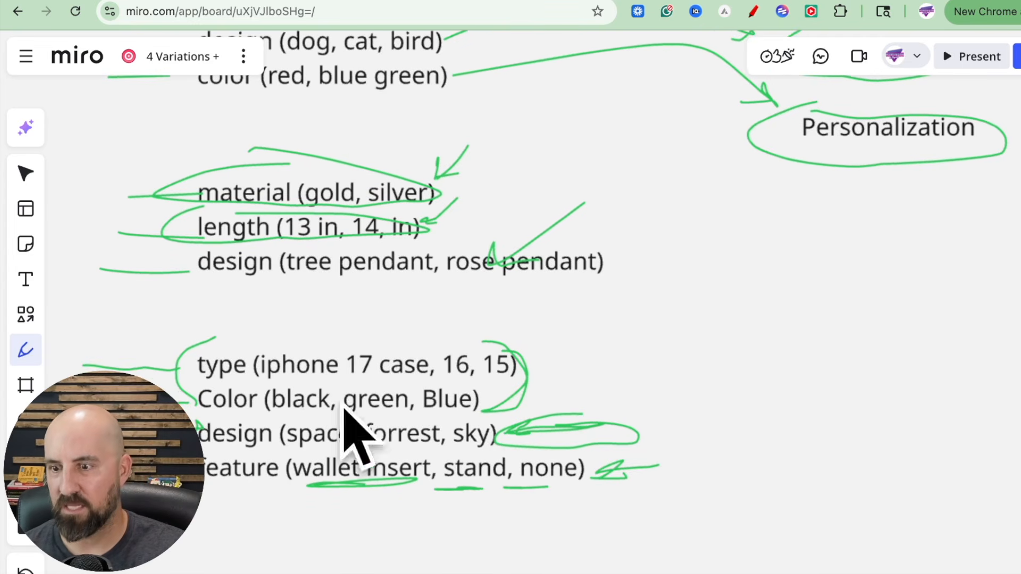
{"action": "scroll", "coordinate": [273, 392], "scroll_direction": "right", "scroll_amount": 4}
{"action": "scroll", "coordinate": [472, 376], "scroll_direction": "left", "scroll_amount": 3}
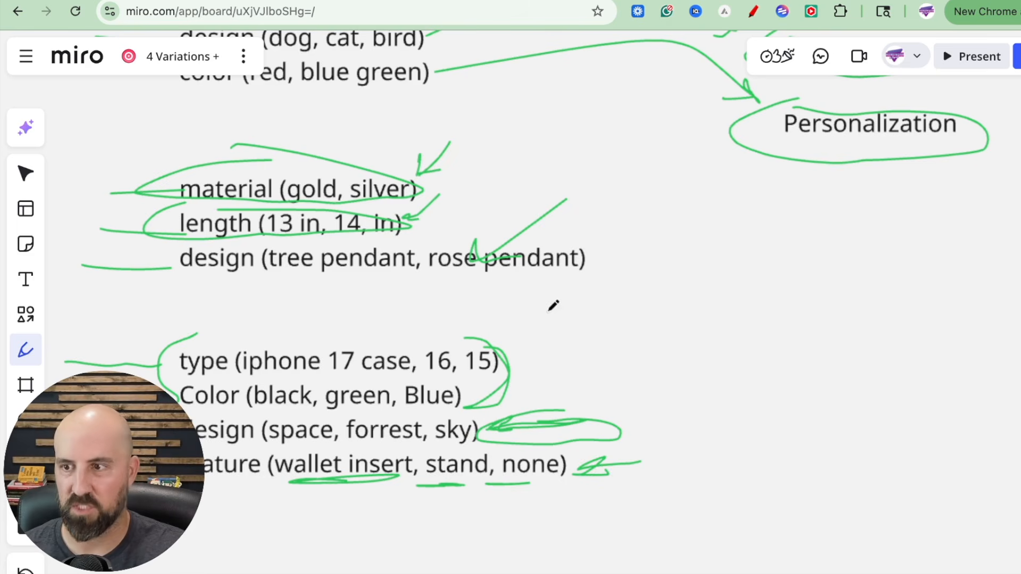
{"action": "key", "text": "ctrl+Tab"}
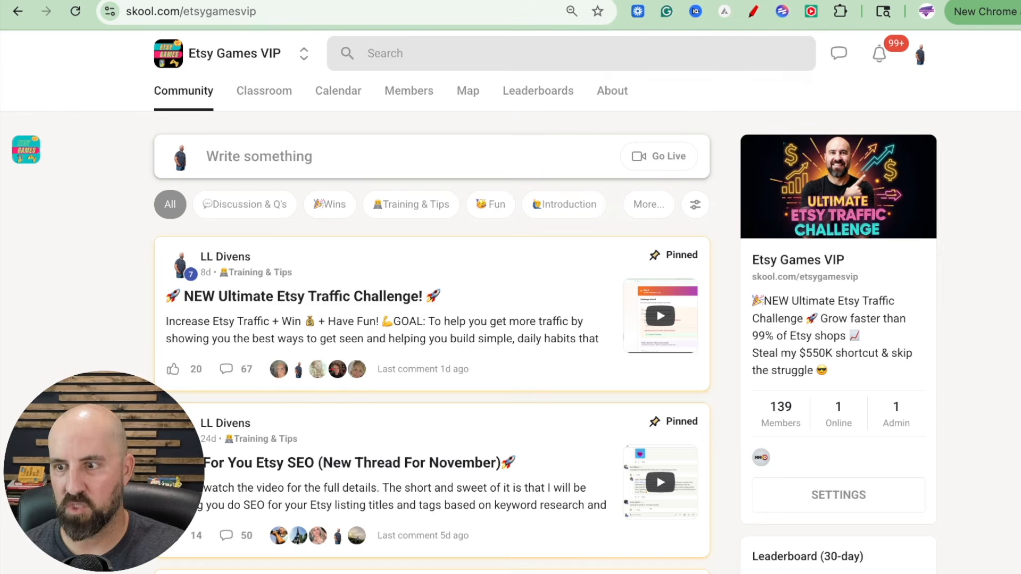